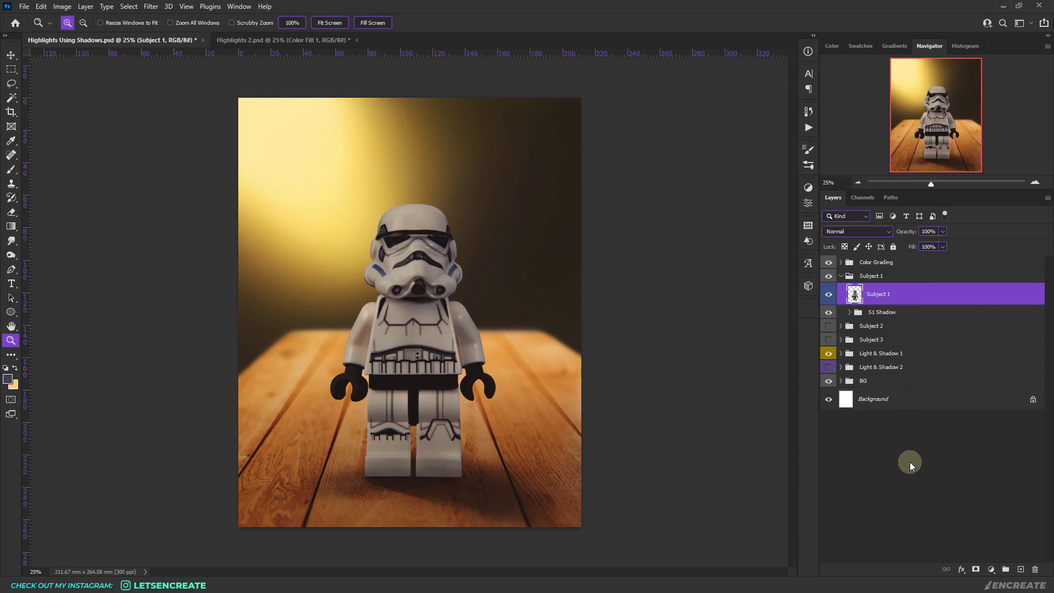
Add an Inner Shadow effect to the Subject 1 layer and set its blend mode to Linear Dodge (Add).
click(827, 294)
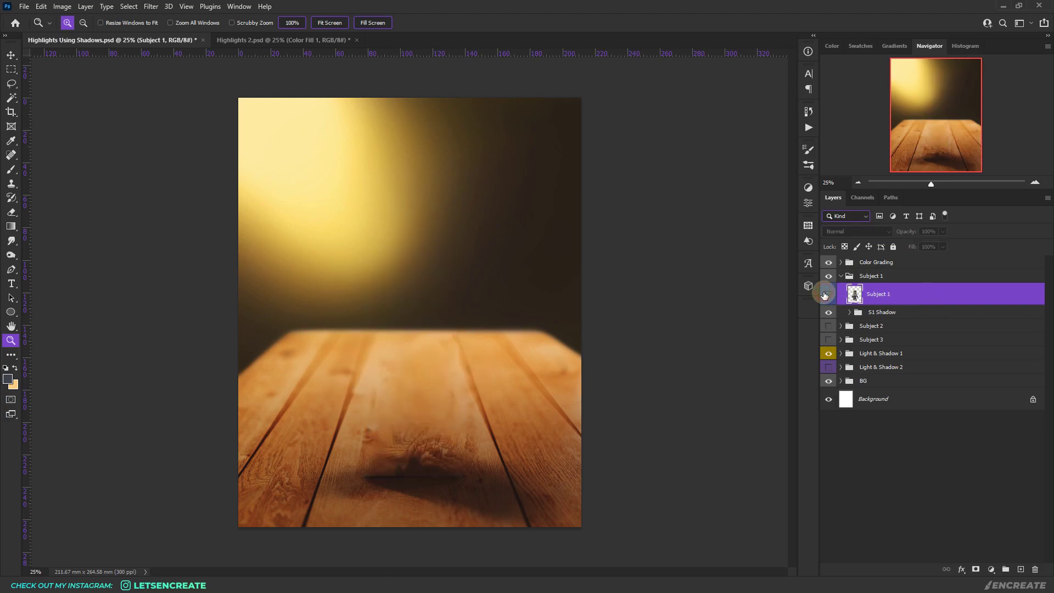
click(826, 294)
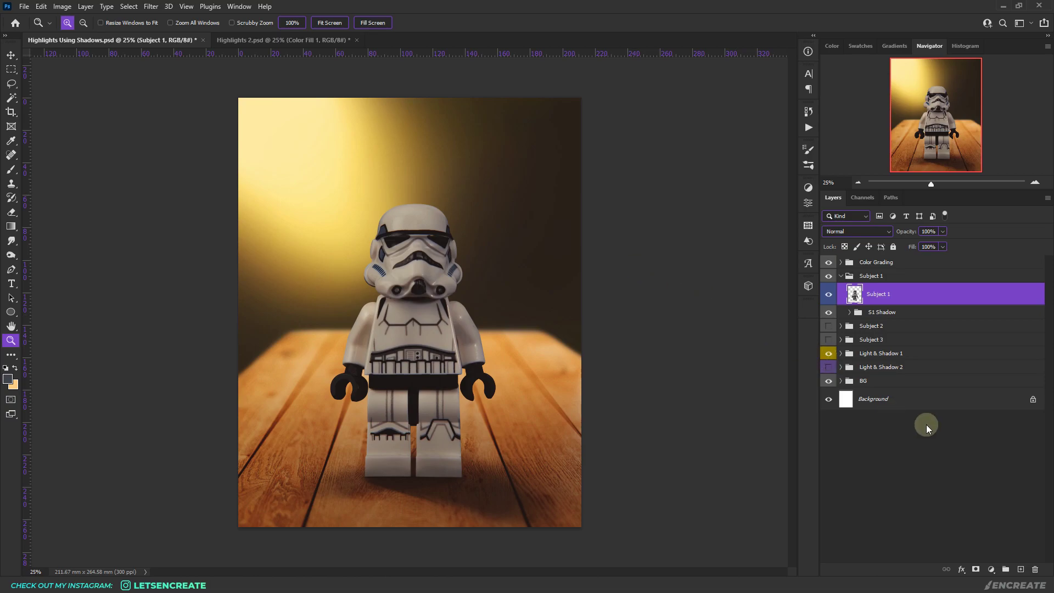
right_click(911, 297)
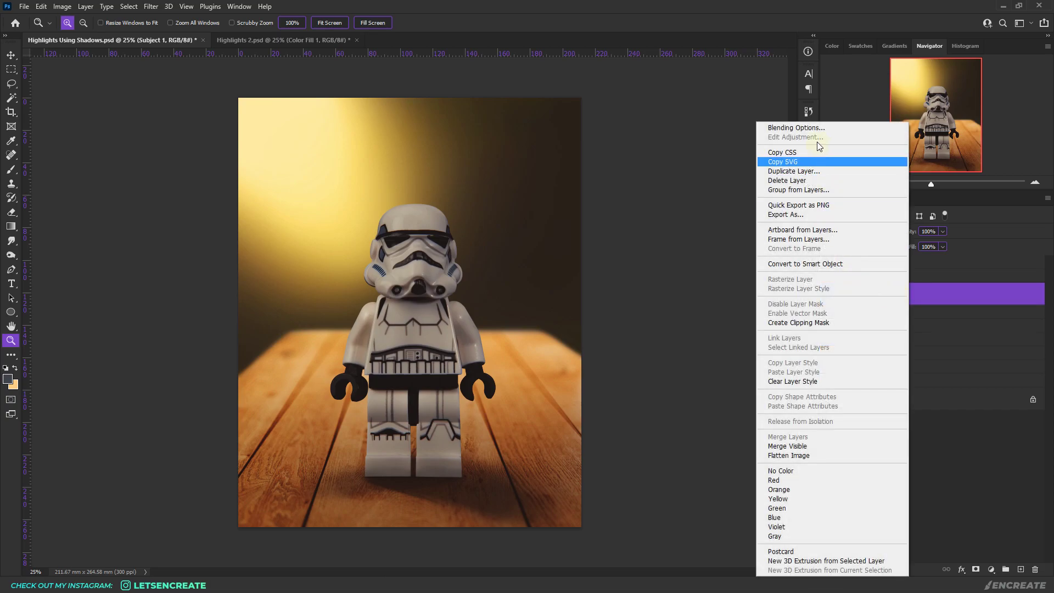
click(797, 128)
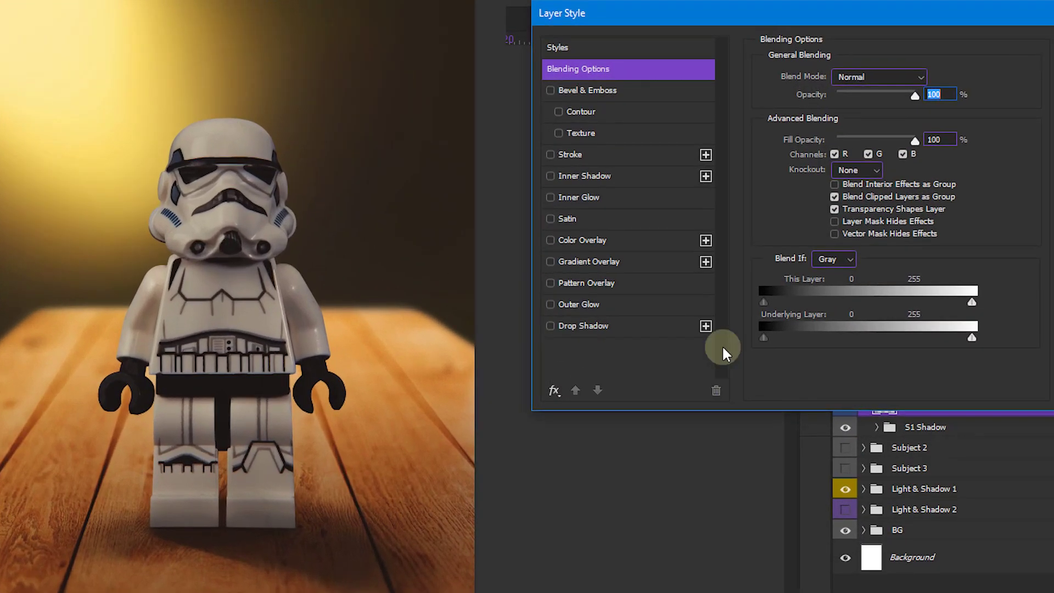
click(589, 177)
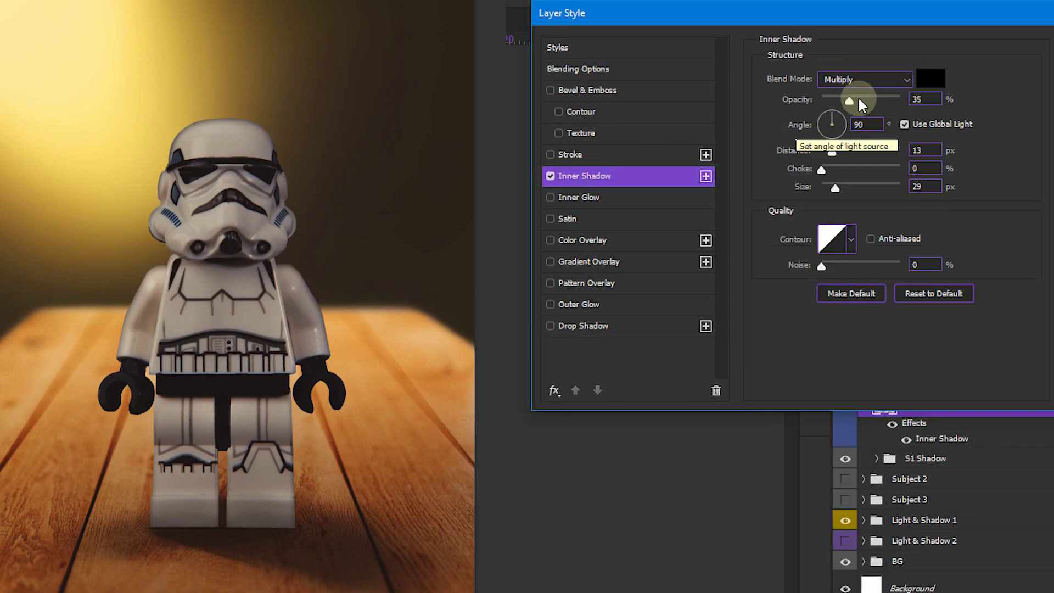
click(854, 79)
click(847, 242)
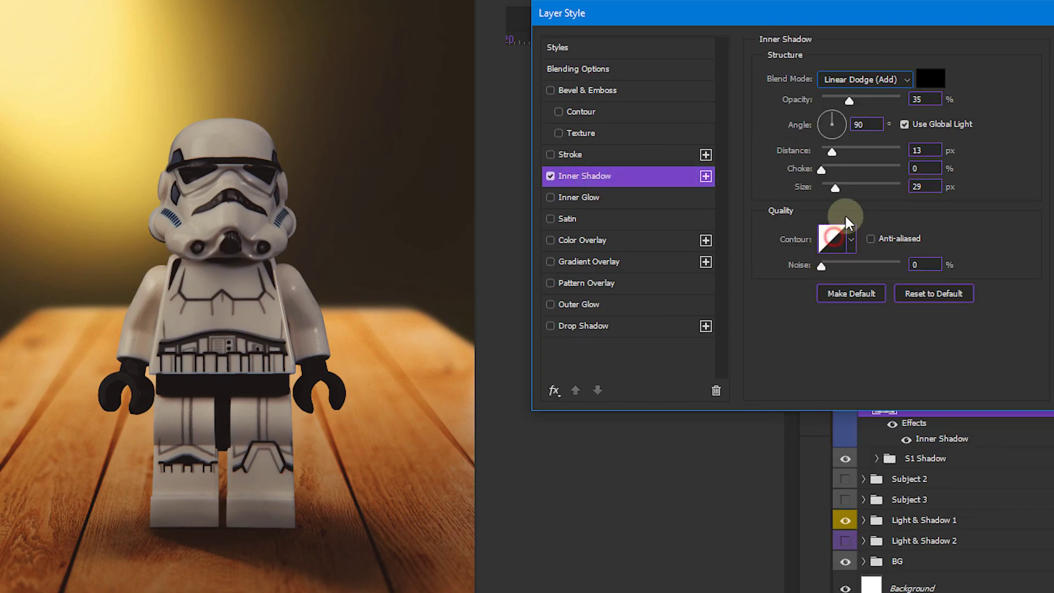
Sample the inner shadow's colour from the yellow glow in the background, picking #ebca5b.
click(930, 78)
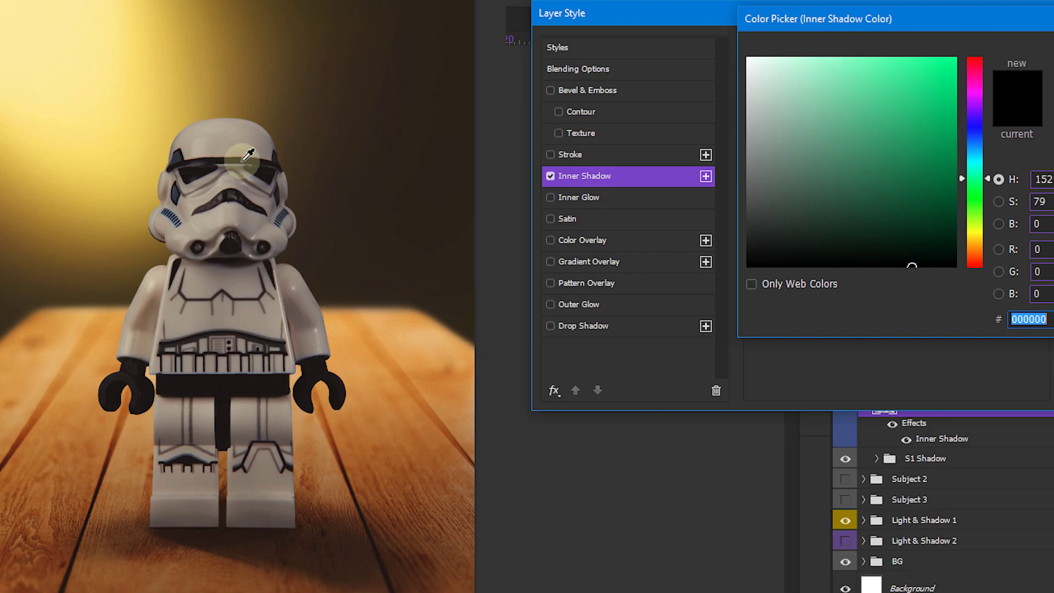
click(160, 86)
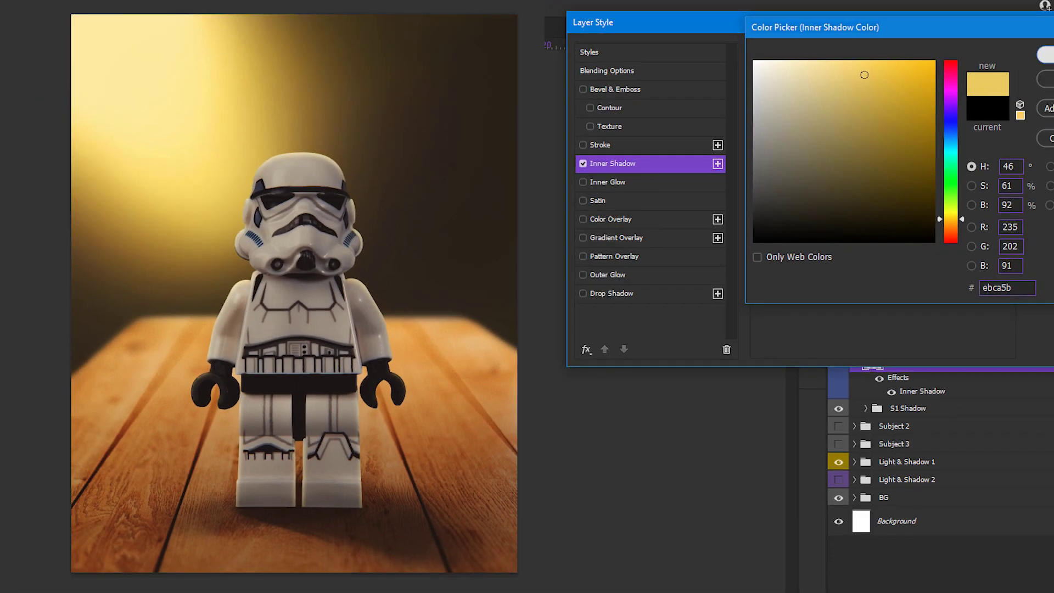
click(1008, 62)
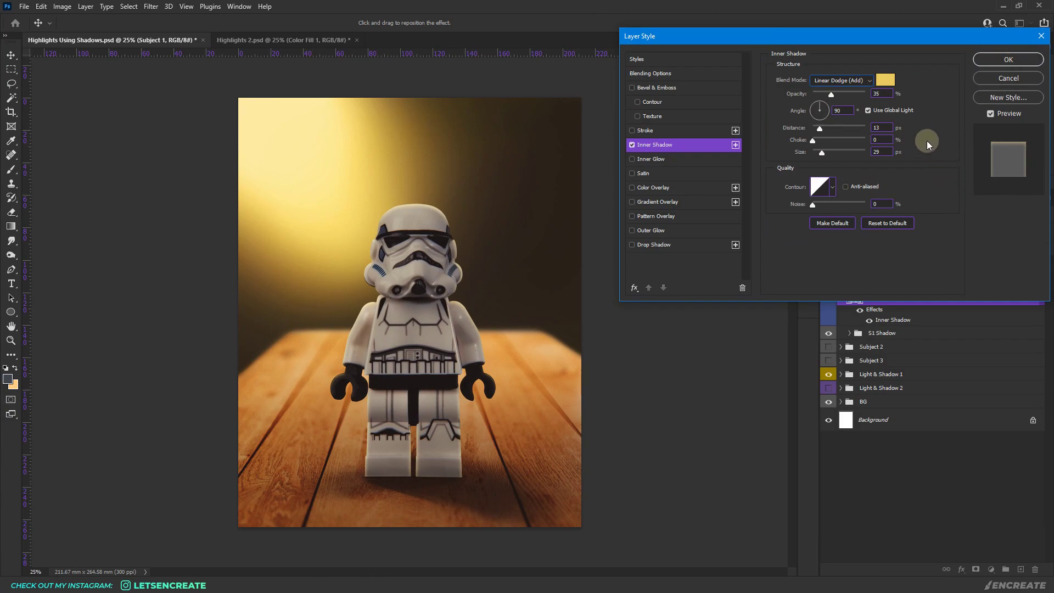
Try the Color Dodge and Screen blend modes on the inner shadow and return to Linear Dodge (Add).
click(840, 80)
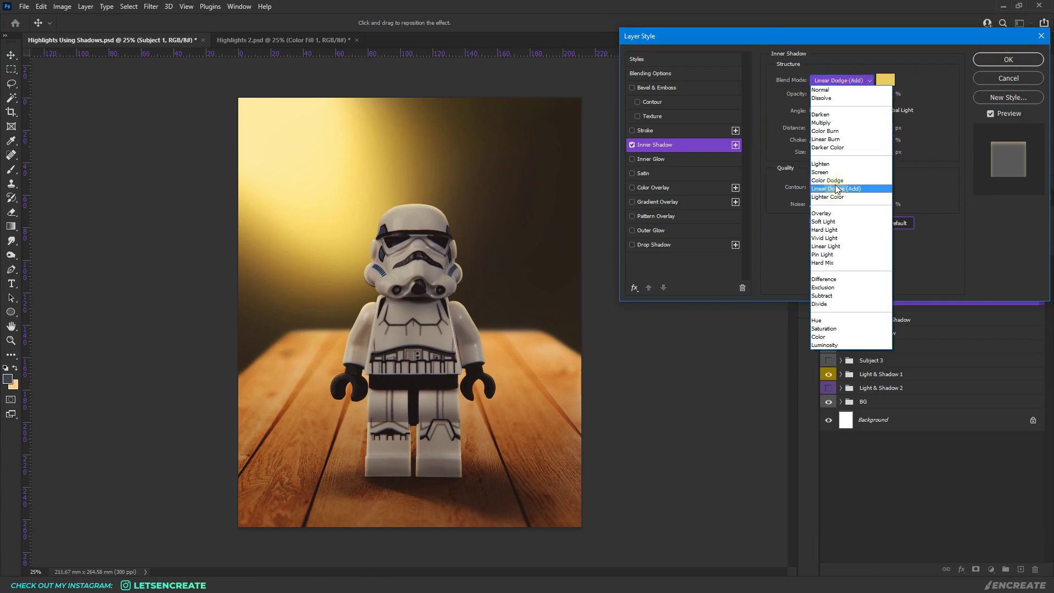
click(828, 180)
click(861, 80)
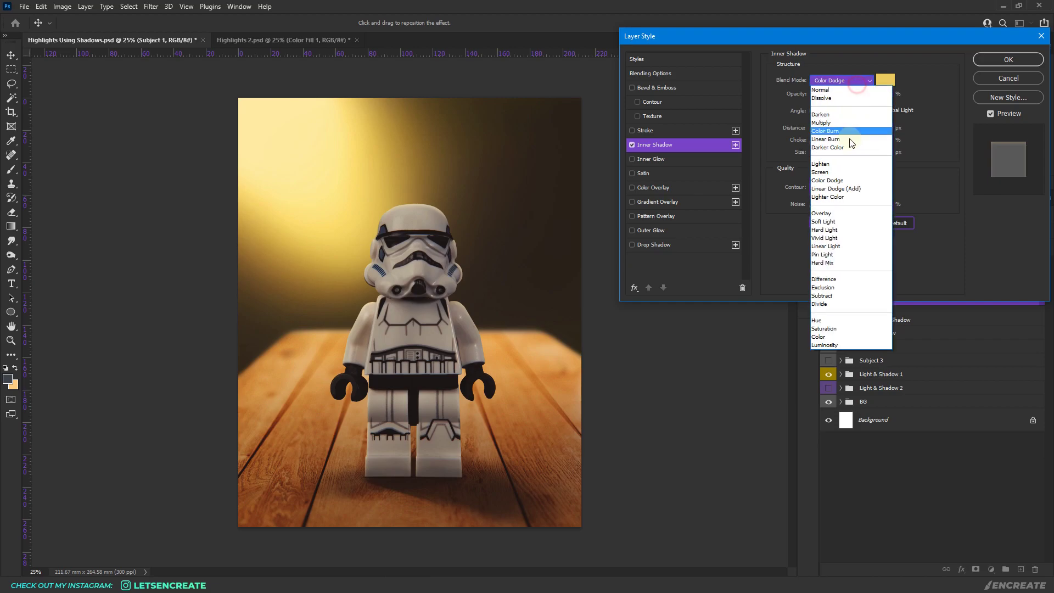
click(831, 172)
click(834, 80)
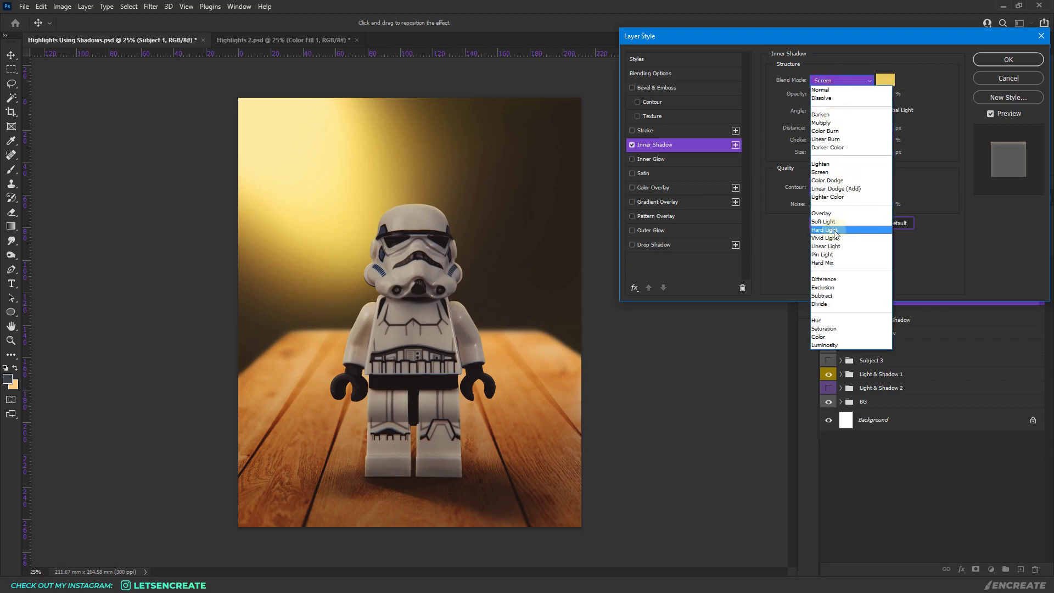
click(829, 196)
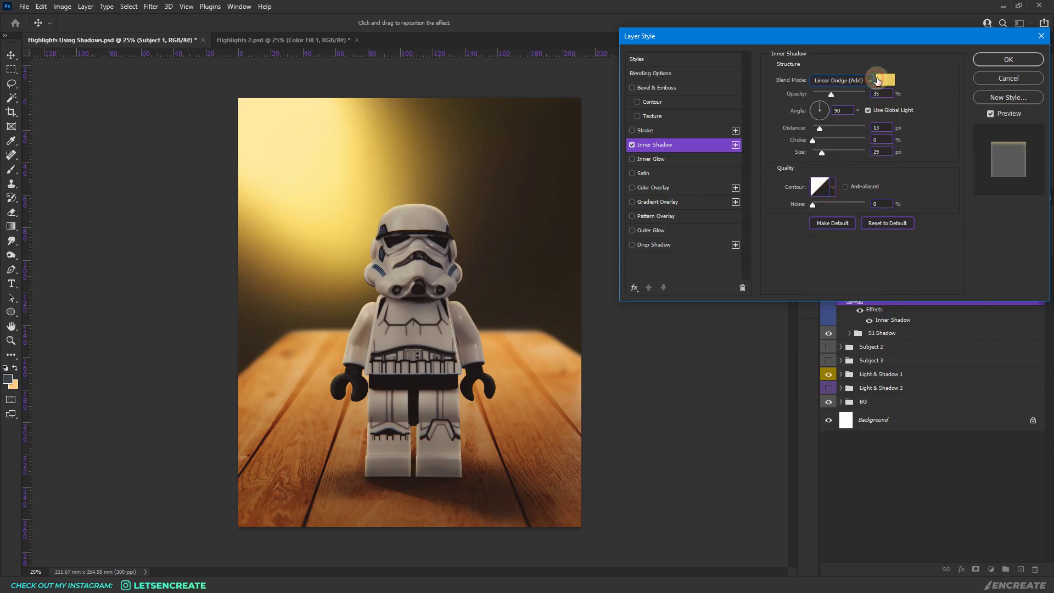
Deepen the inner shadow's colour to a darker golden yellow and set its opacity to 86%.
click(882, 80)
mouse_move(851, 84)
mouse_down()
mouse_move(882, 90)
mouse_move(870, 104)
mouse_move(881, 91)
mouse_move(859, 94)
mouse_up()
click(1012, 61)
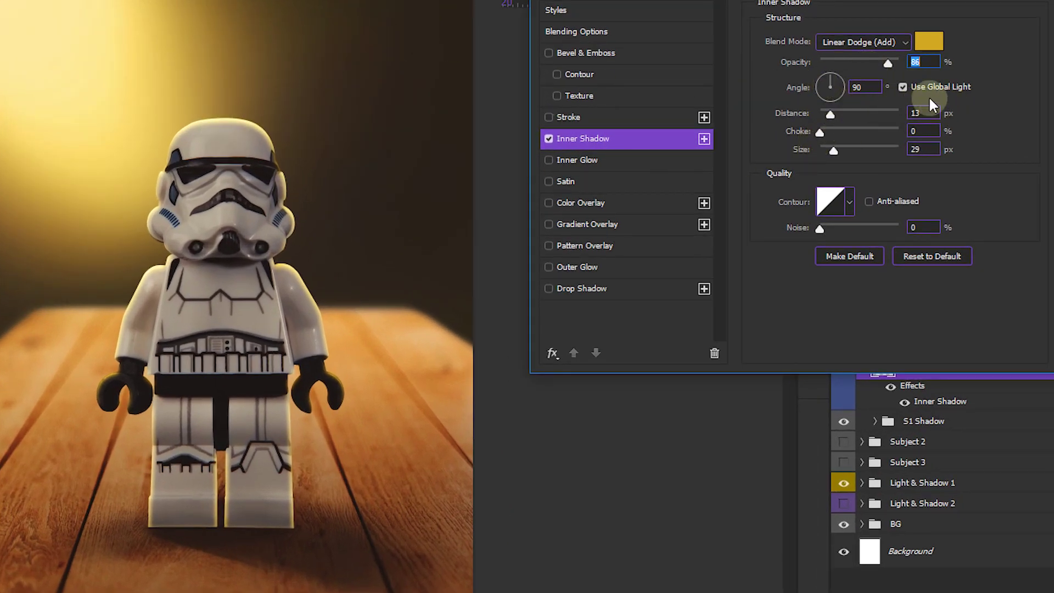
Turn off Use Global Light for the inner shadow and set its angle to 149° to match the background light.
click(909, 89)
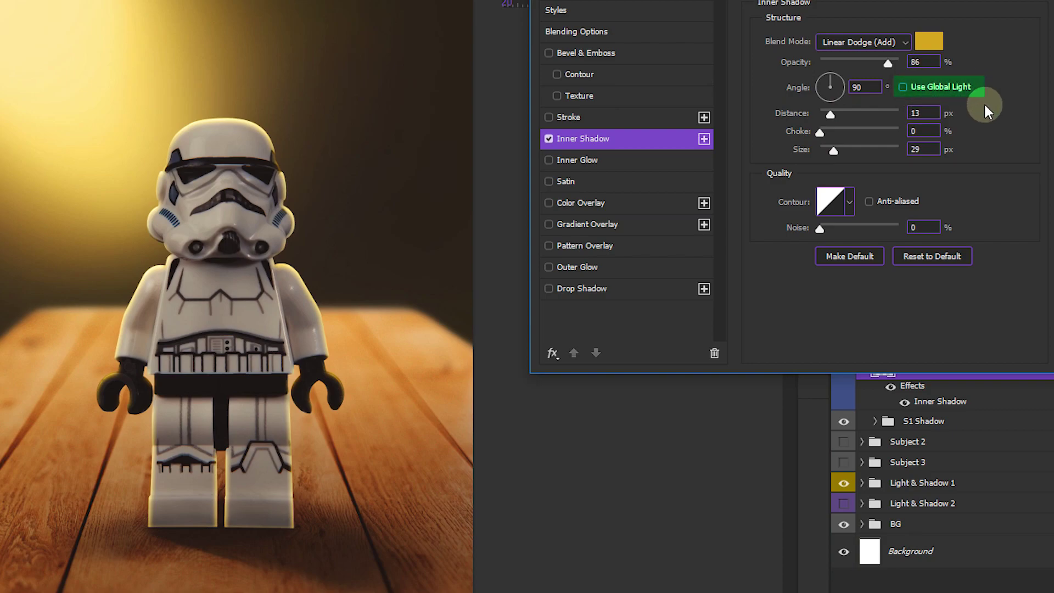
mouse_move(828, 99)
mouse_down()
mouse_move(790, 83)
mouse_move(822, 83)
mouse_up()
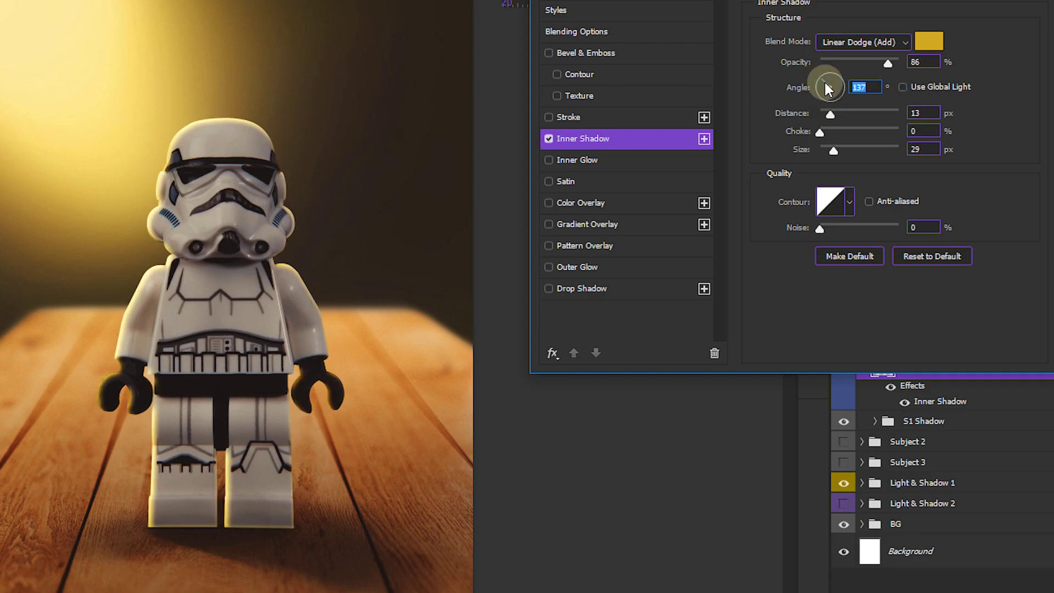
drag(823, 83, 820, 85)
Set the inner shadow's distance to 7 px and its size to 9 px for a thin rim highlight.
click(925, 112)
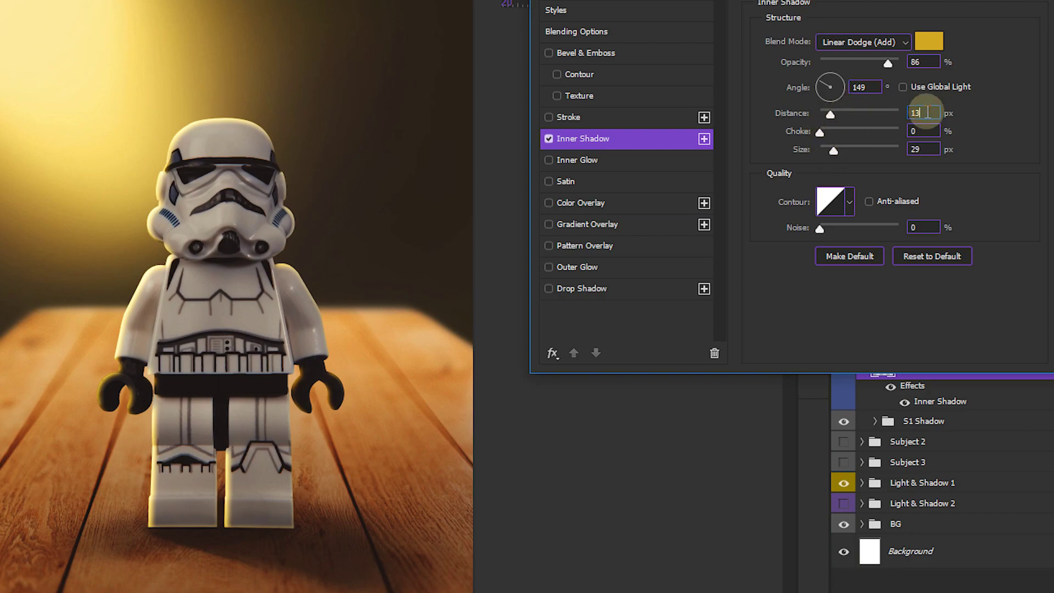
key(Down)
key(Down)
key(Down)
key(Down)
key(Down)
key(Down)
click(908, 148)
click(828, 150)
key(Down)
key(Down)
key(Down)
key(Down)
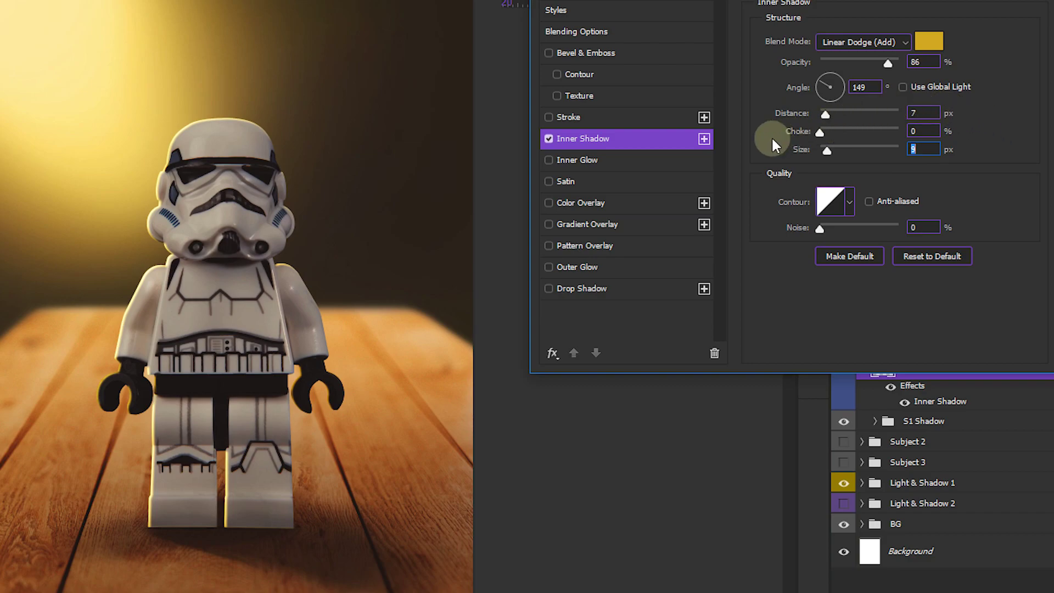
Add a second inner shadow and set the lower one's size to 15 px and distance to 8 px.
click(704, 139)
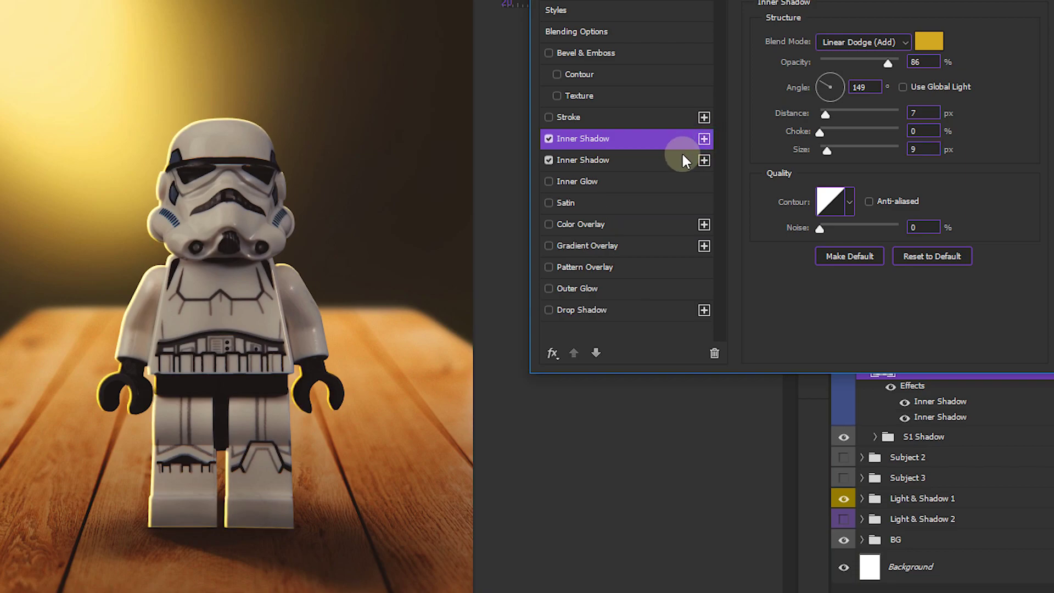
click(693, 159)
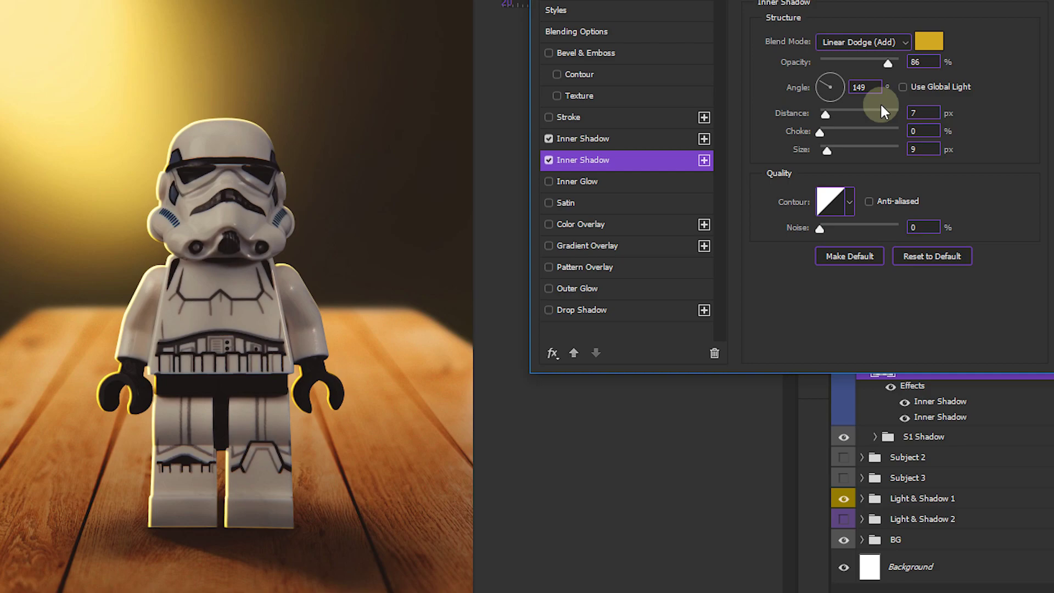
click(924, 150)
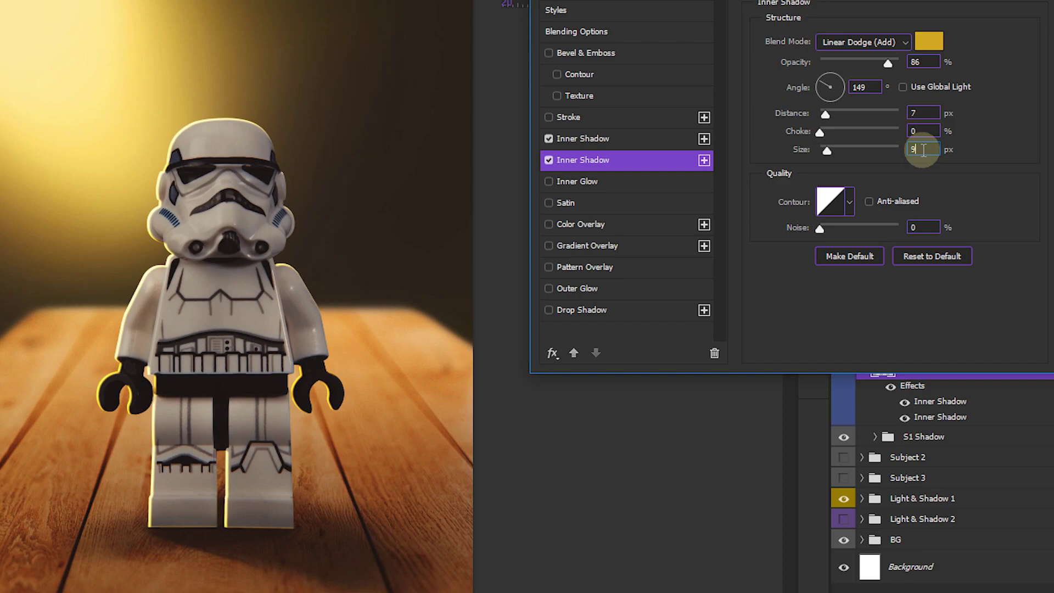
text(17)
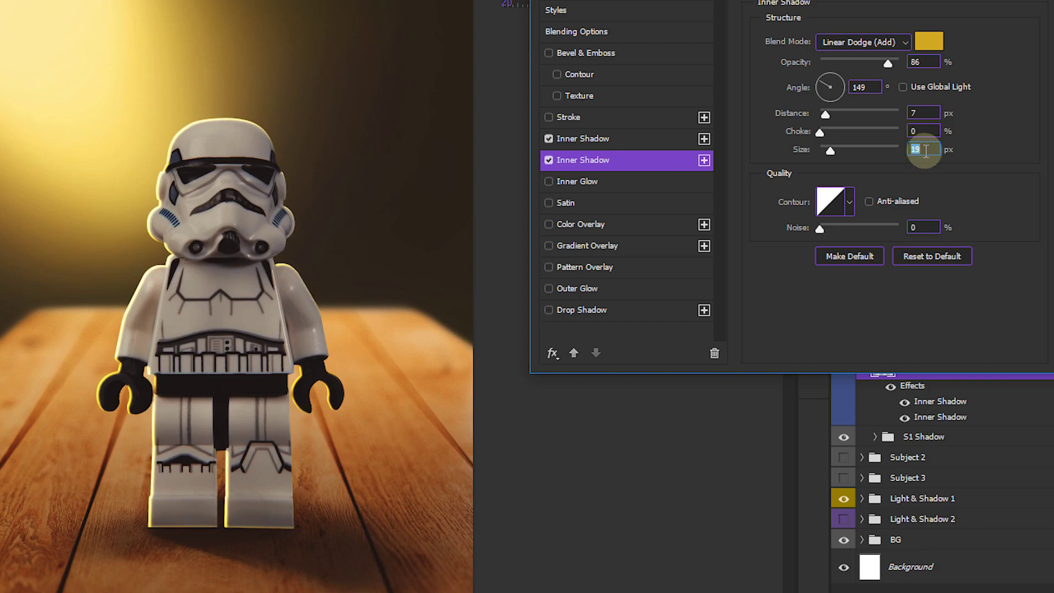
mouse_move(829, 151)
mouse_down()
mouse_move(873, 155)
mouse_move(829, 153)
mouse_up()
drag(825, 114, 824, 114)
click(924, 116)
key(Up)
key(Up)
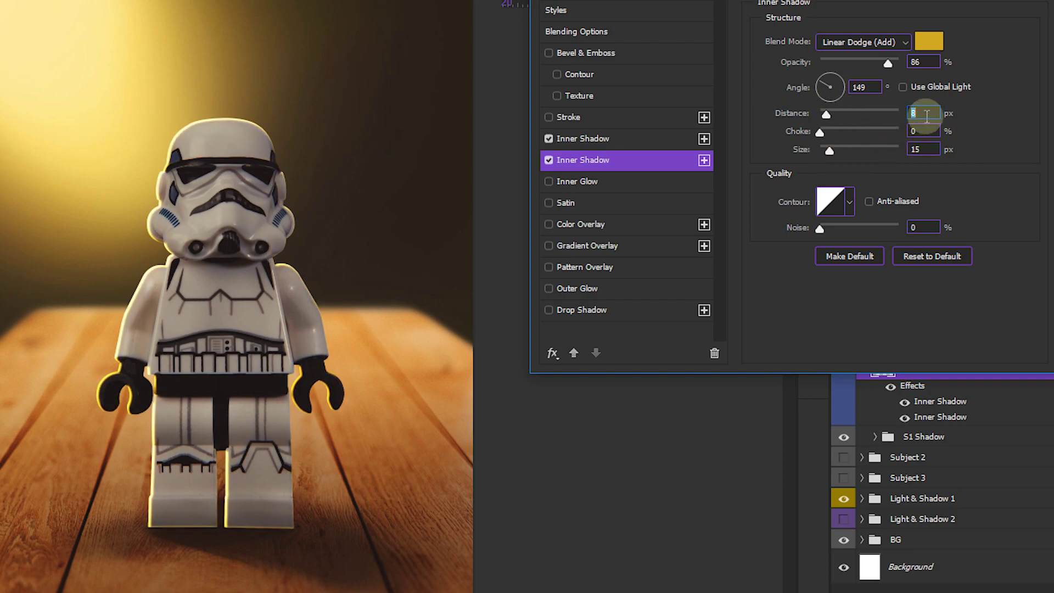
Soften the lower inner shadow by setting its size to 32 px and its opacity to 47%.
drag(829, 151, 834, 151)
drag(887, 63, 856, 64)
click(834, 149)
click(856, 64)
click(636, 160)
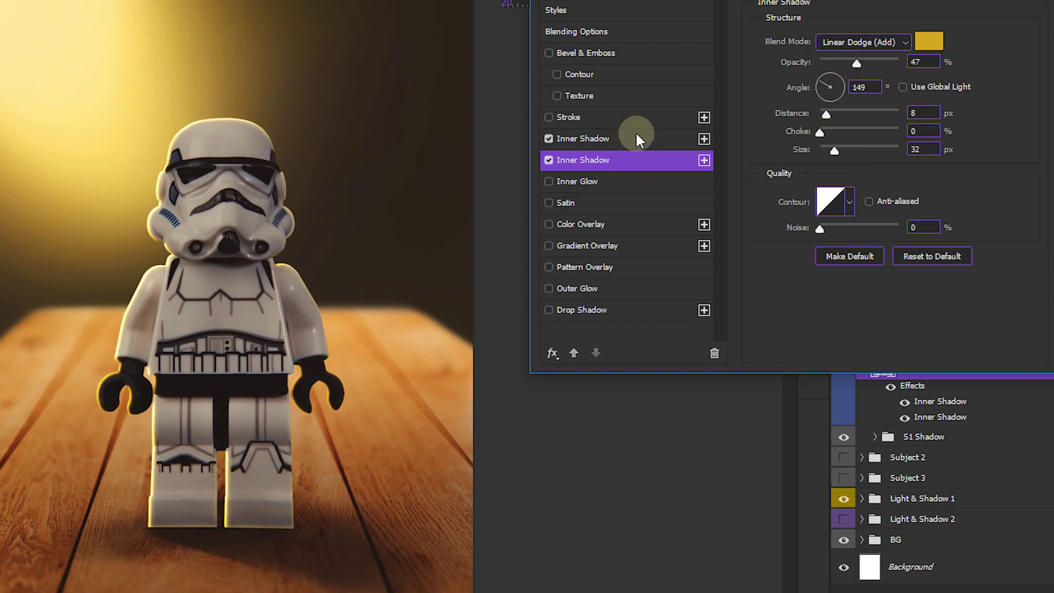
Set the upper inner shadow's distance to 8 px and slightly reduce its size.
click(629, 143)
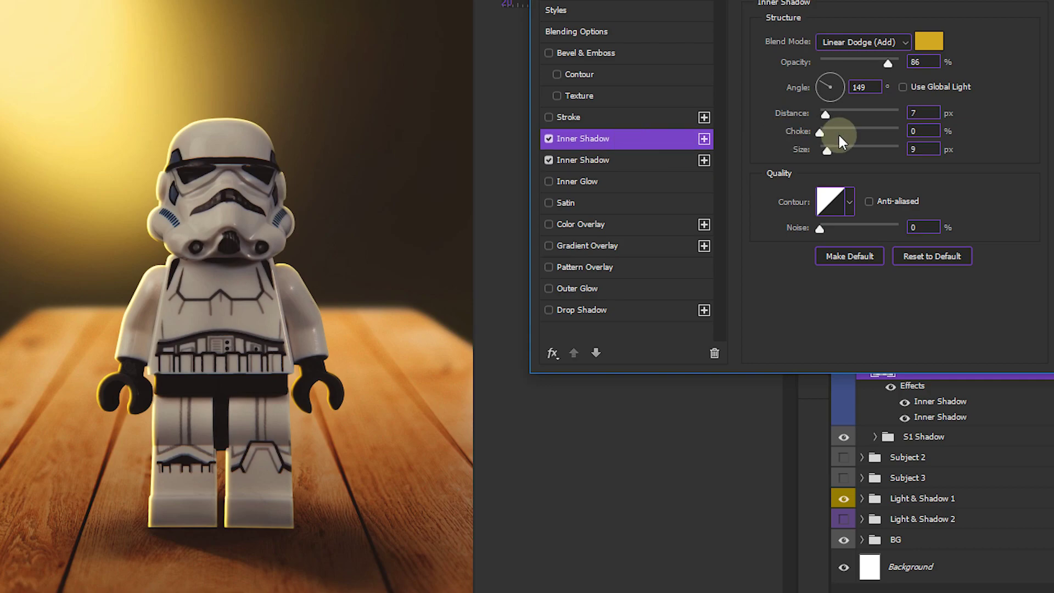
click(926, 112)
key(Up)
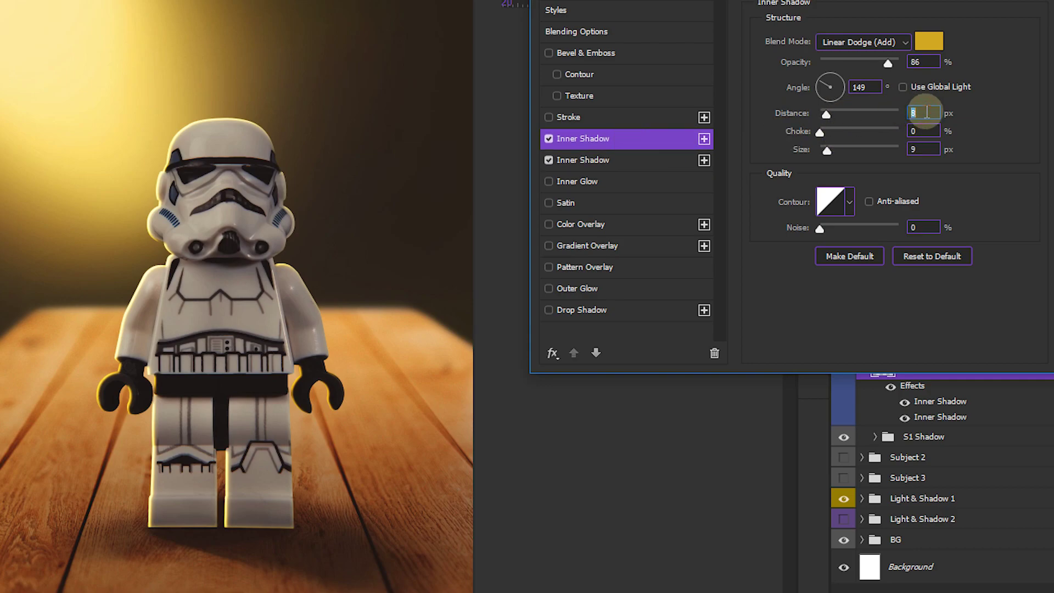
click(925, 148)
key(Down)
key(Down)
Set the lower inner shadow's opacity to 73% and apply the layer style.
click(621, 156)
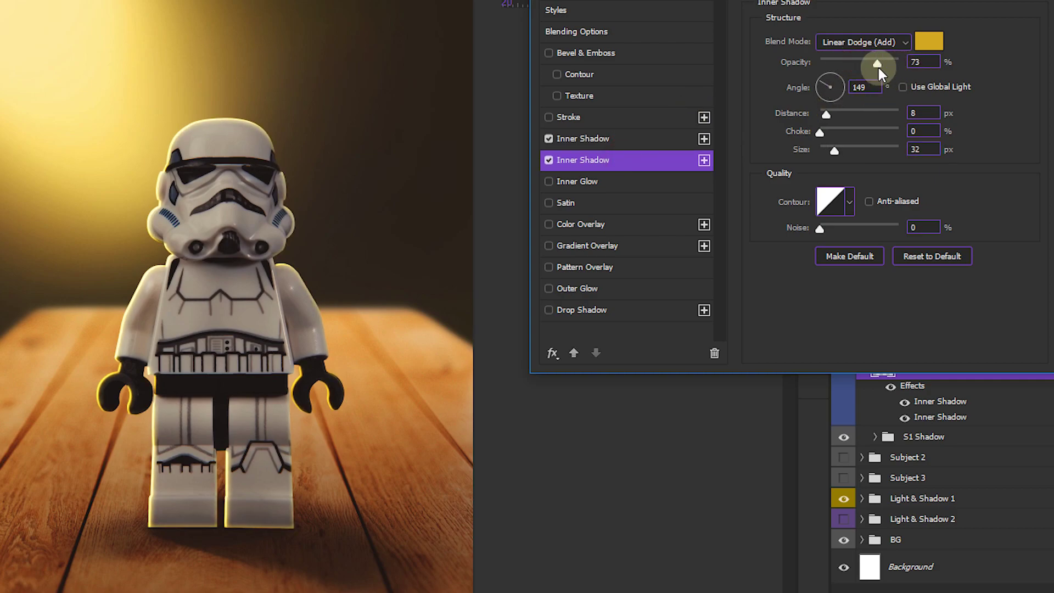
click(995, 65)
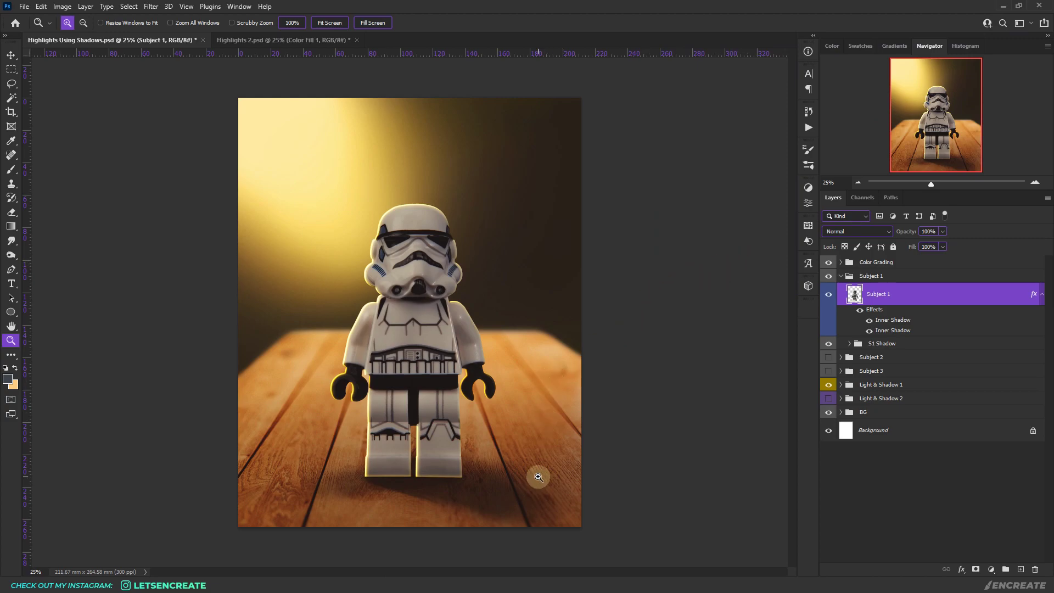
Check the rim highlights up close and make the Light & Shadow 2 group visible.
click(430, 501)
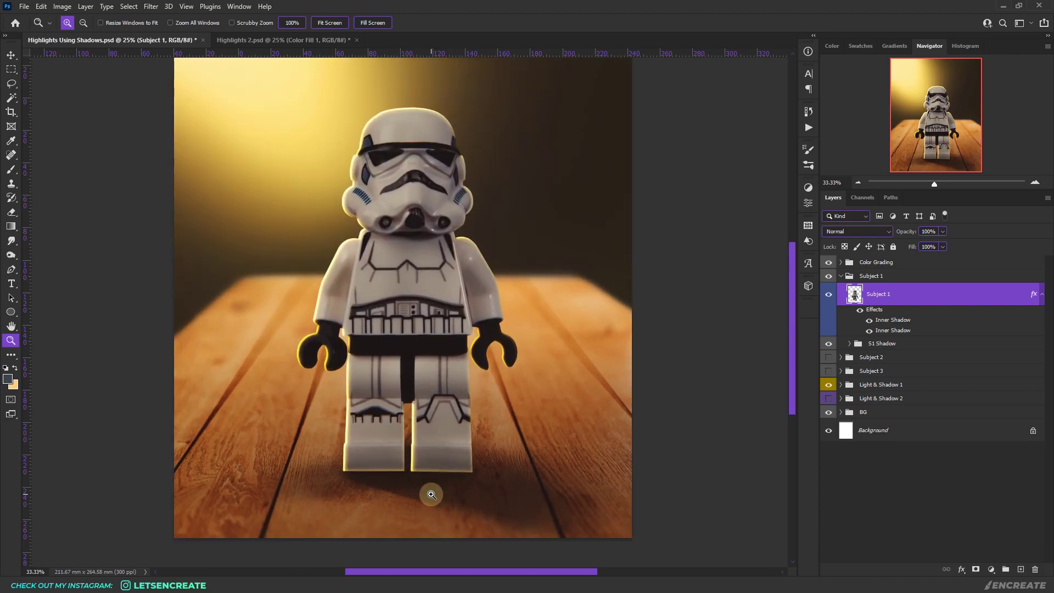
click(449, 485)
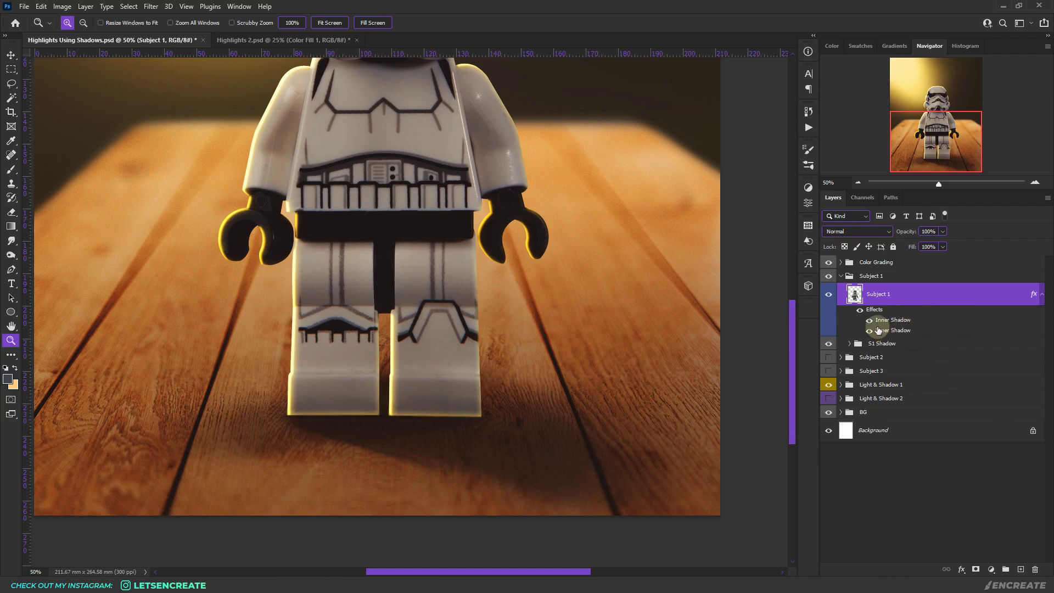
click(335, 23)
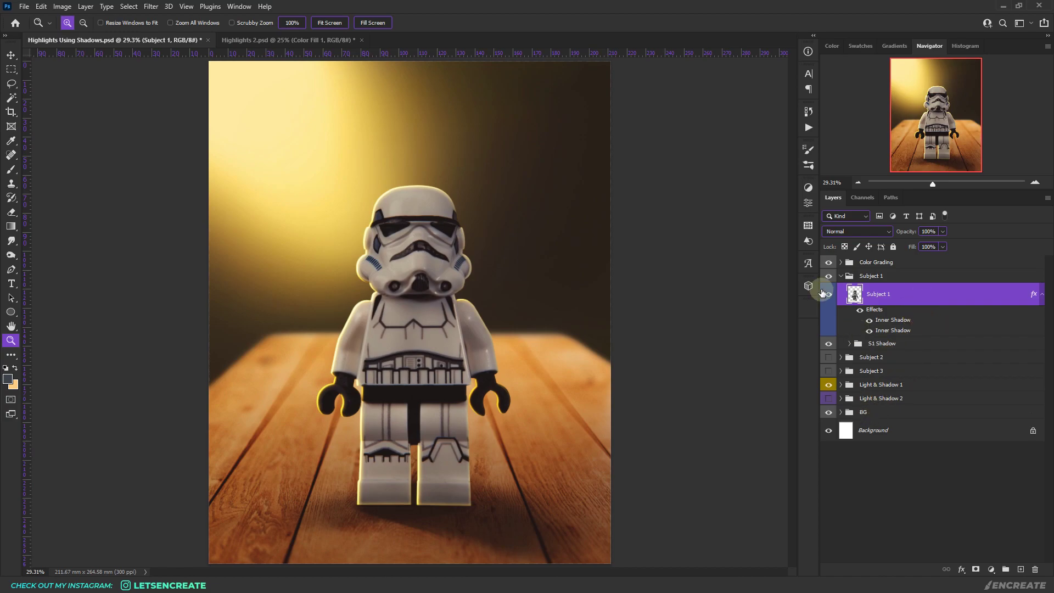
click(829, 399)
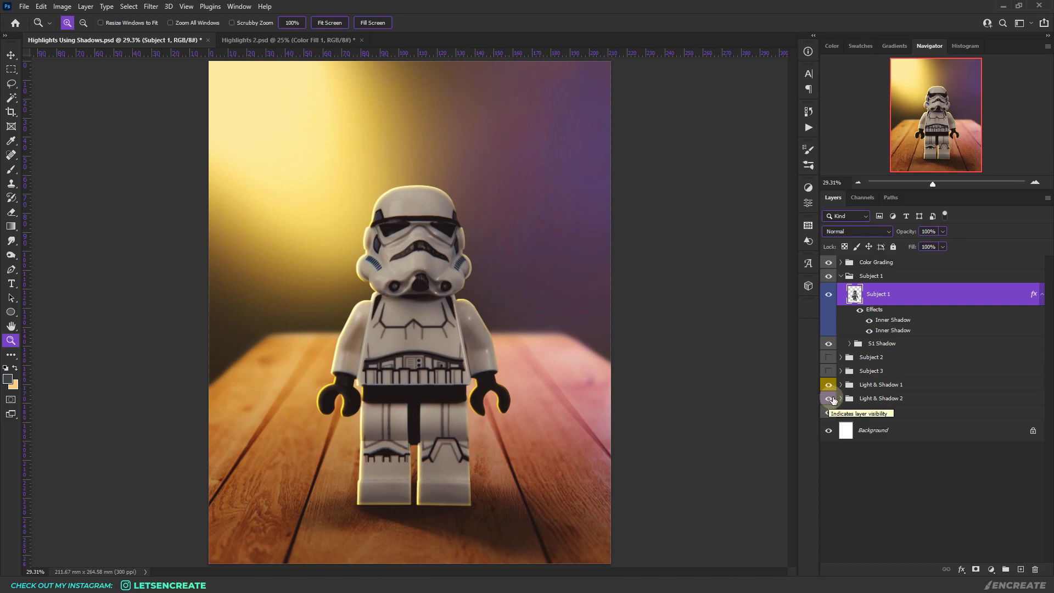
Add a third inner shadow to the Subject 1 layer and set its angle to 25°.
double_click(932, 295)
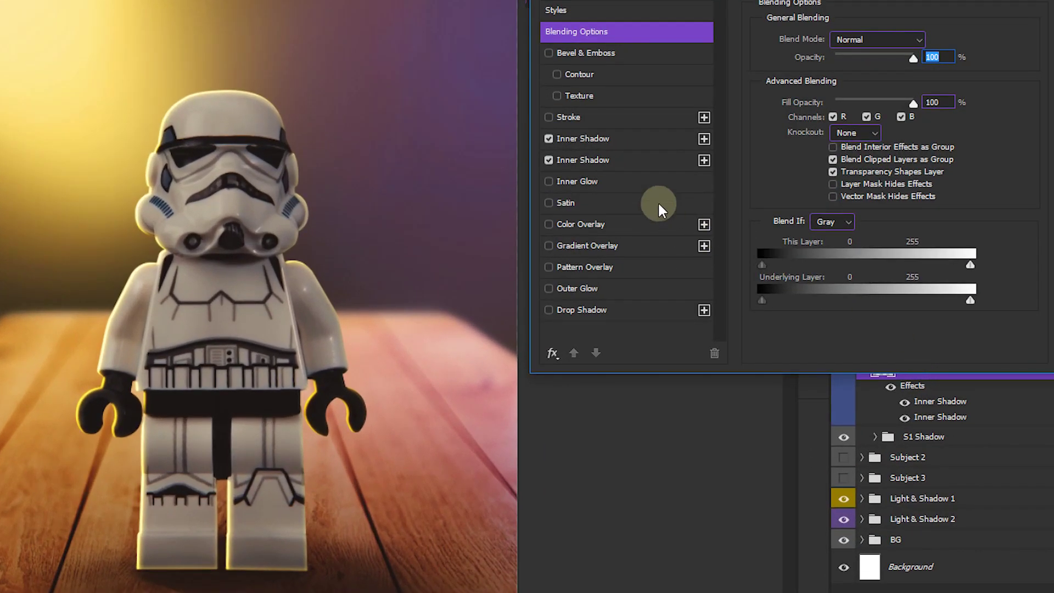
click(703, 160)
click(640, 181)
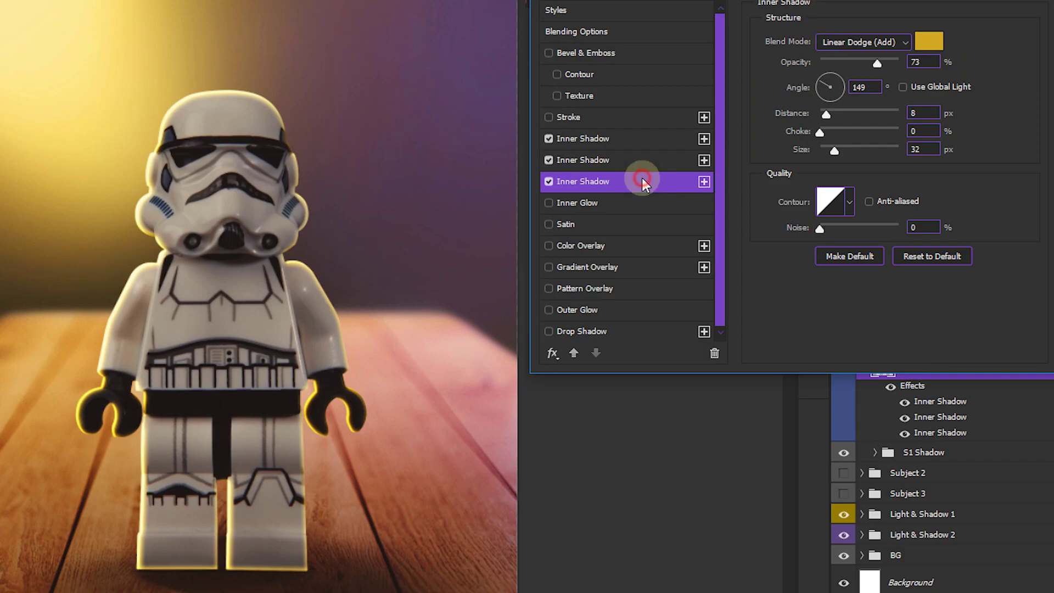
click(828, 91)
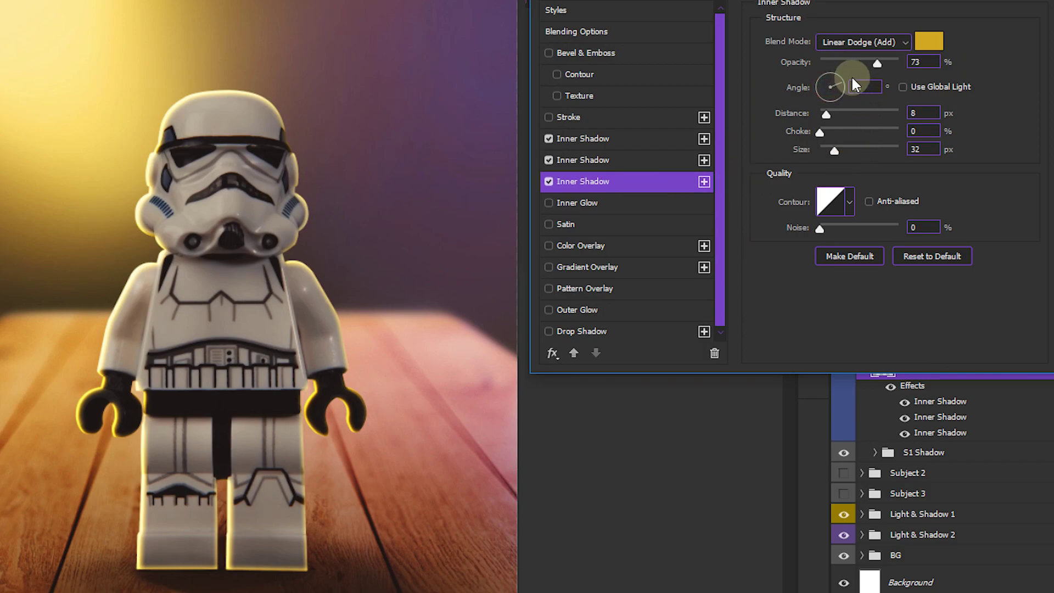
text(25)
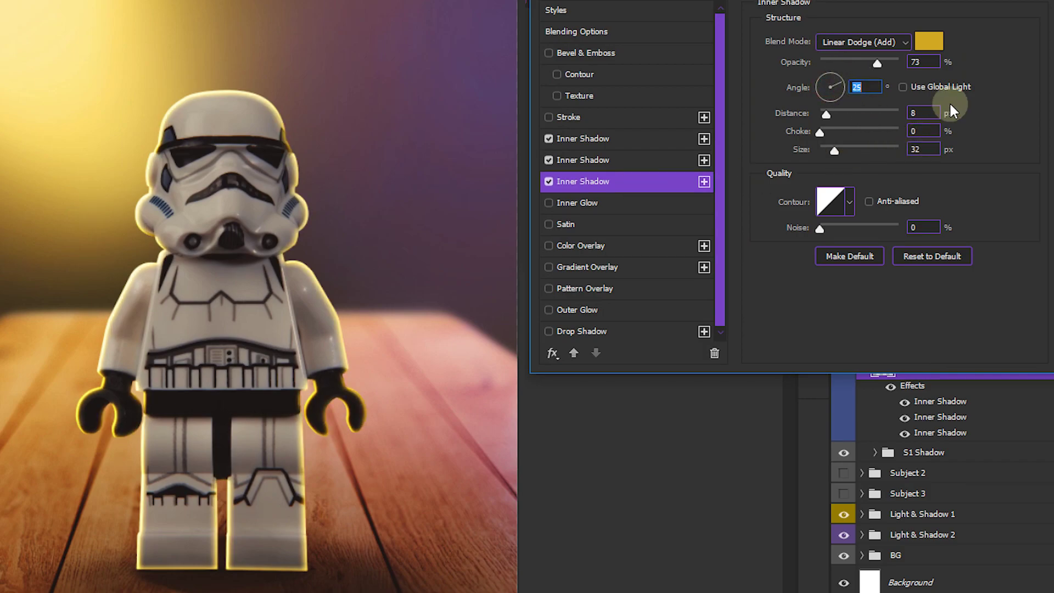
Color the third inner shadow purple (#531bd4), set its size to 38 px and apply the layer style.
click(928, 42)
drag(975, 74, 970, 78)
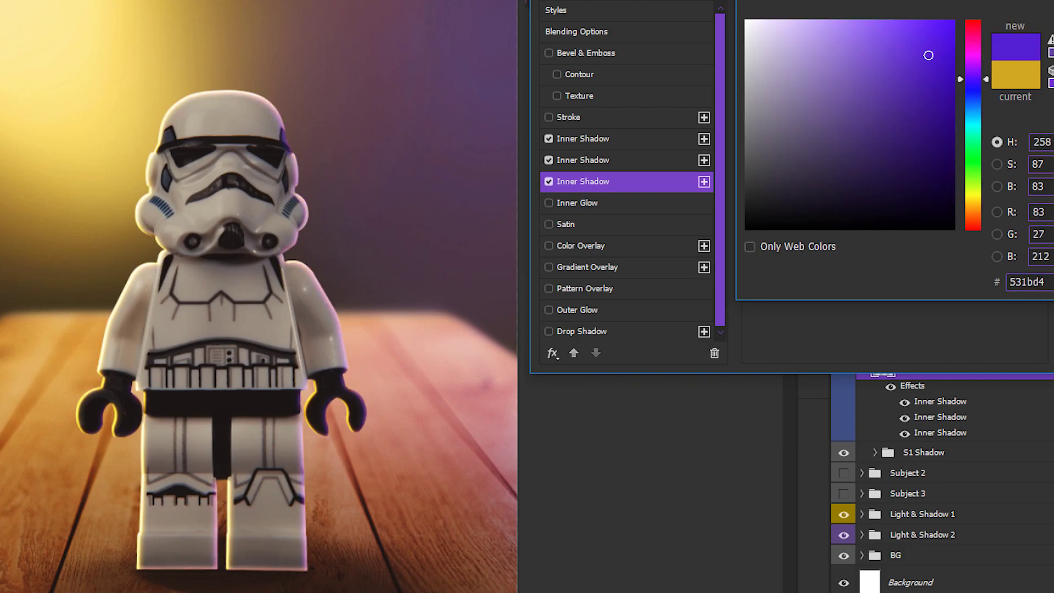
key(Return)
click(834, 151)
drag(835, 151, 835, 150)
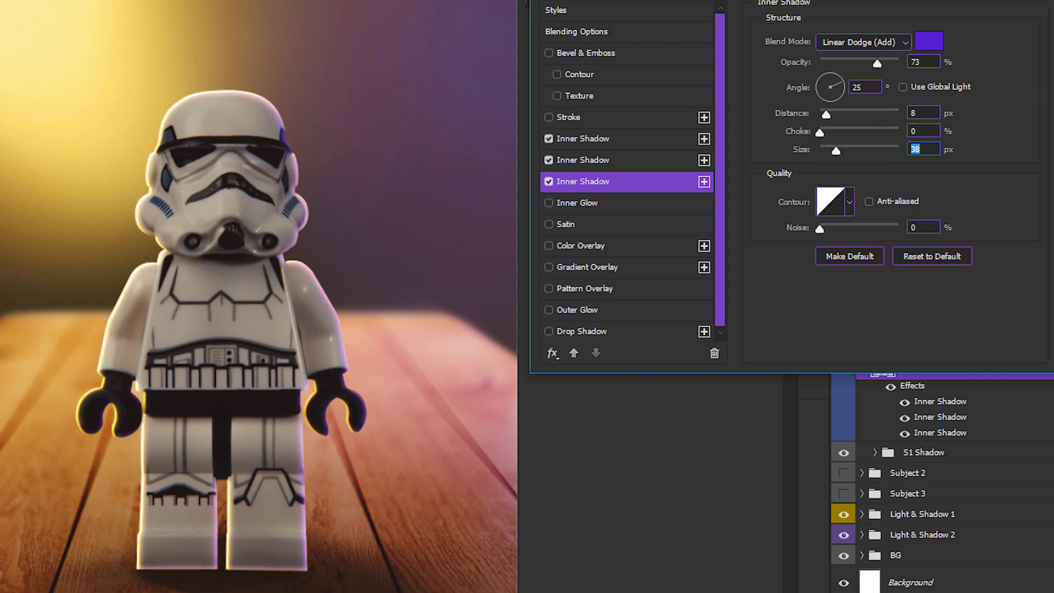
key(Return)
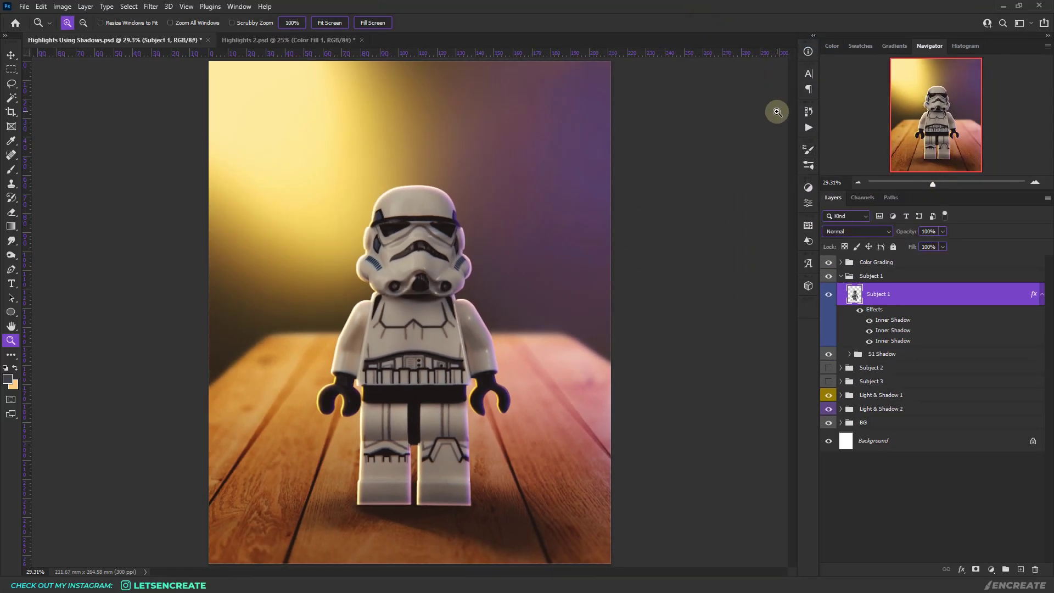
Compare Subject 1 with and without its effects, and make the Subject 2 and Subject 3 groups visible.
click(860, 310)
click(859, 311)
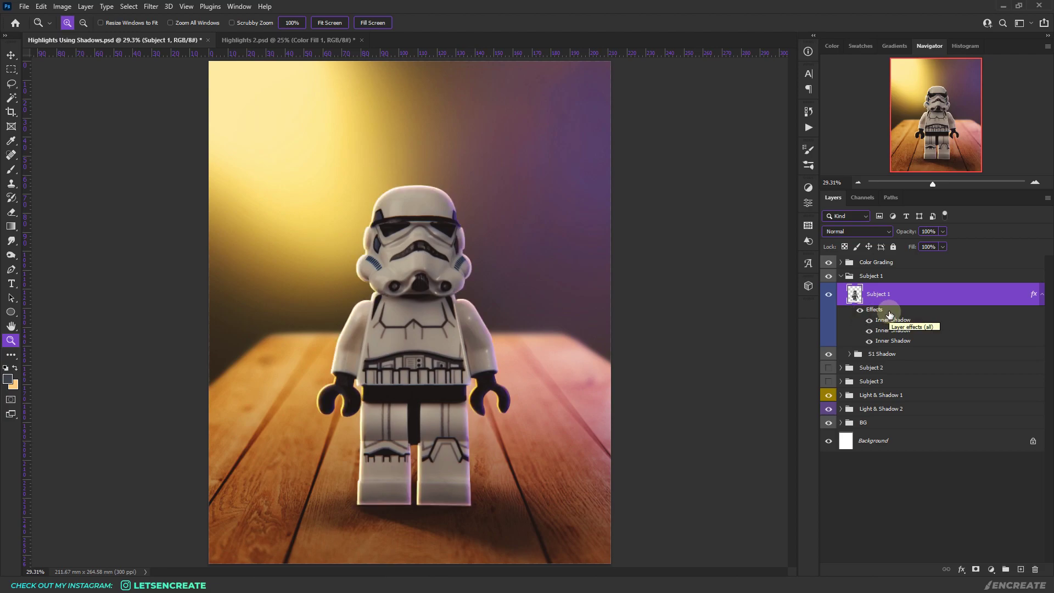
click(828, 367)
click(828, 381)
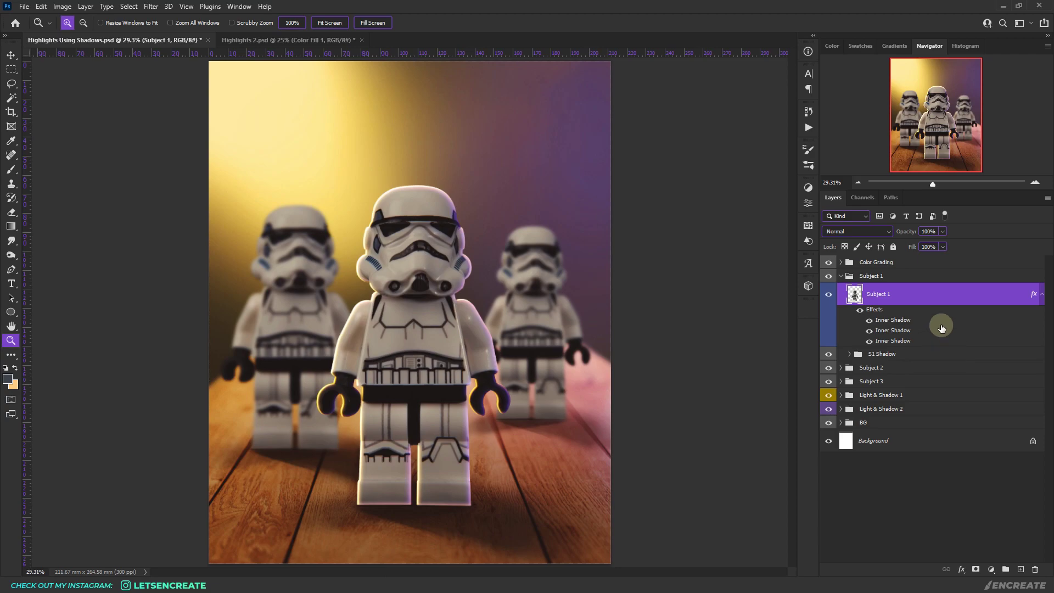
Copy the layer style of the Subject 1 layer and paste it onto the Subject 2 layer inside its group.
right_click(909, 293)
right_click(923, 293)
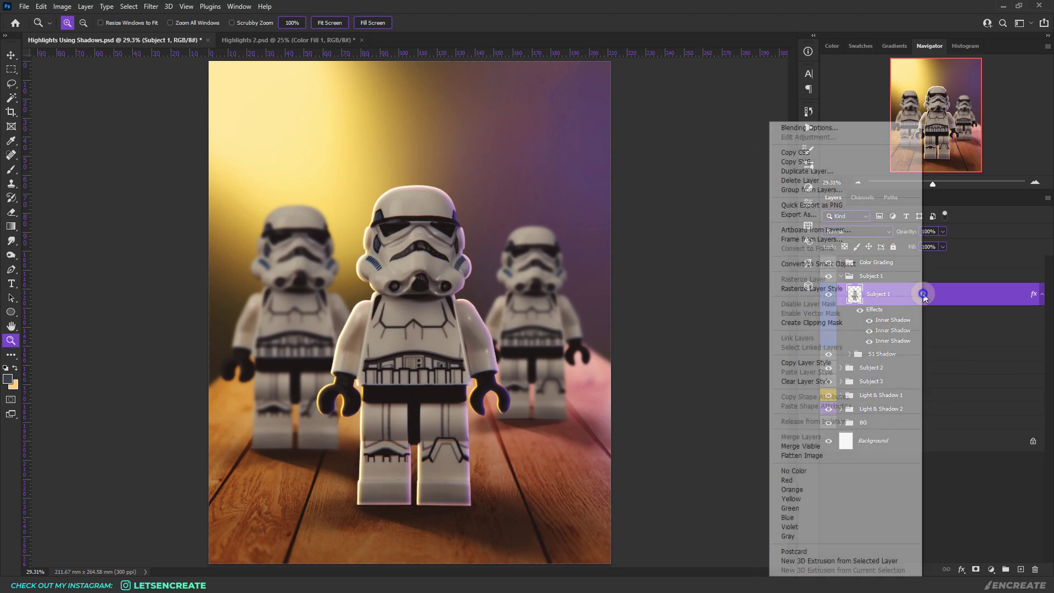
click(830, 363)
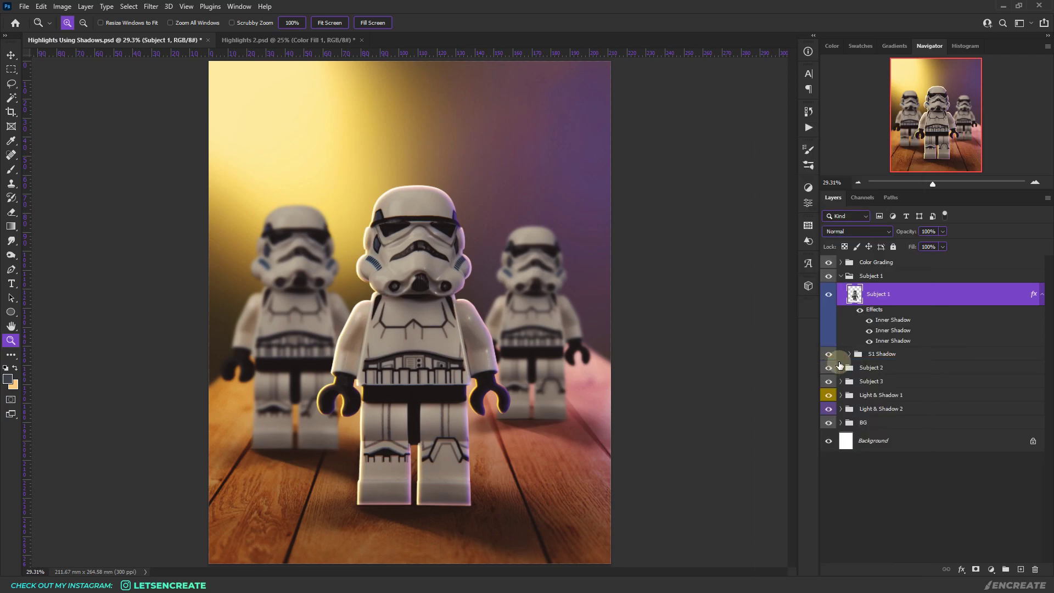
click(842, 368)
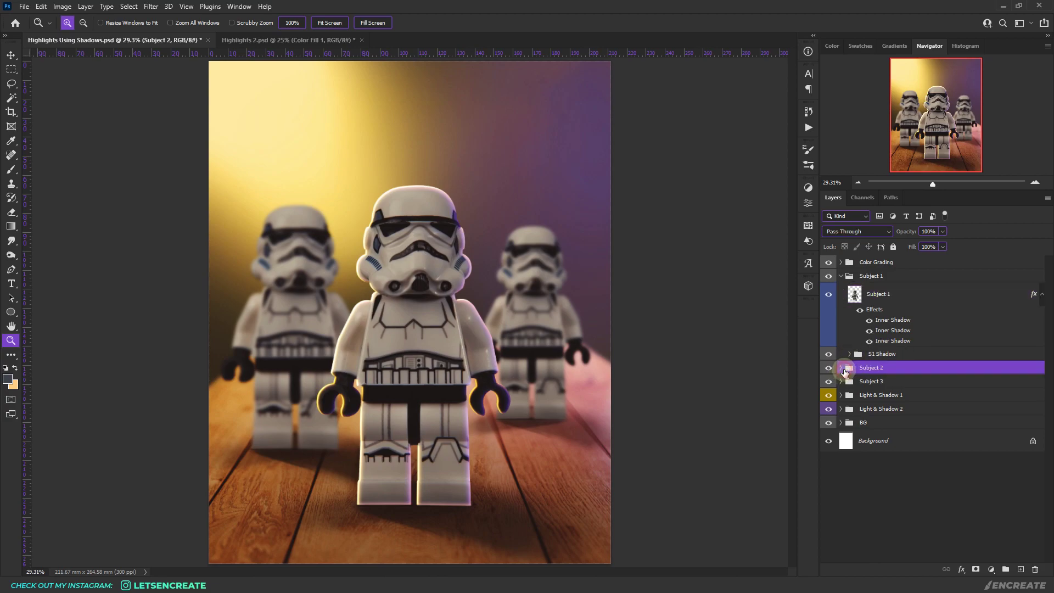
click(842, 368)
click(907, 409)
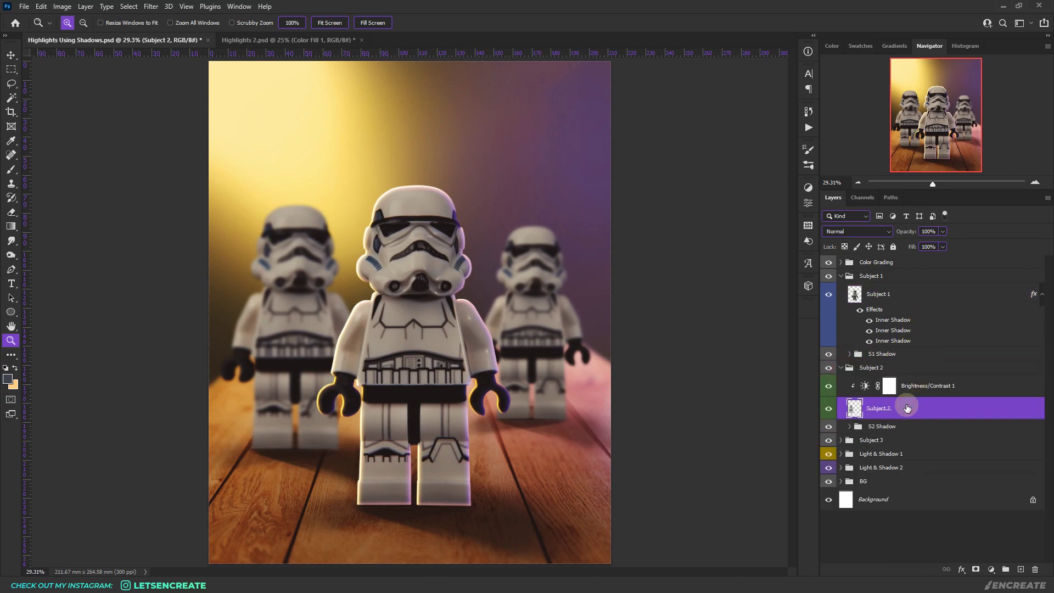
right_click(908, 413)
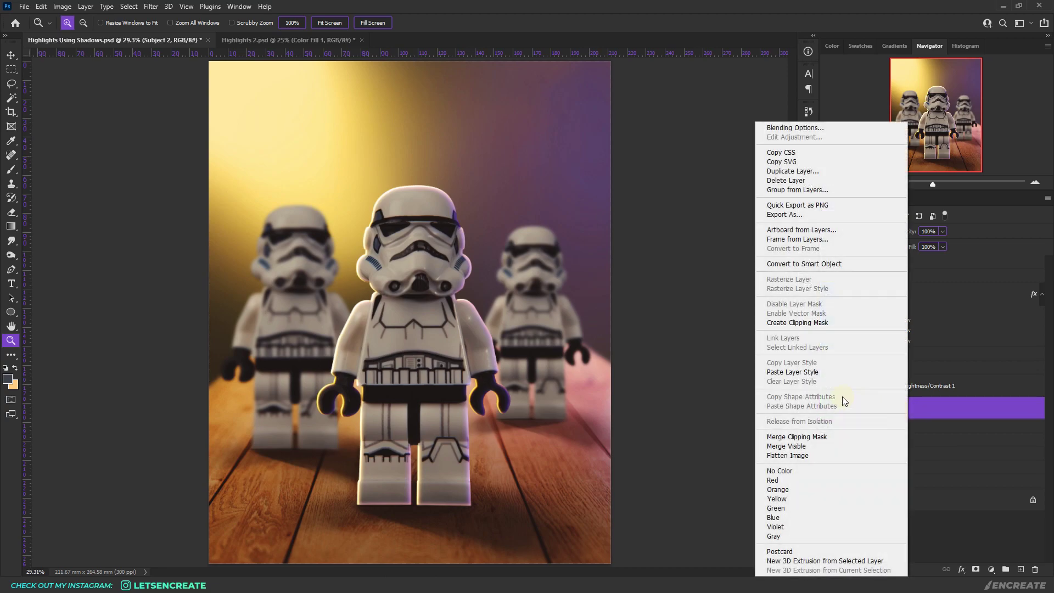
click(796, 374)
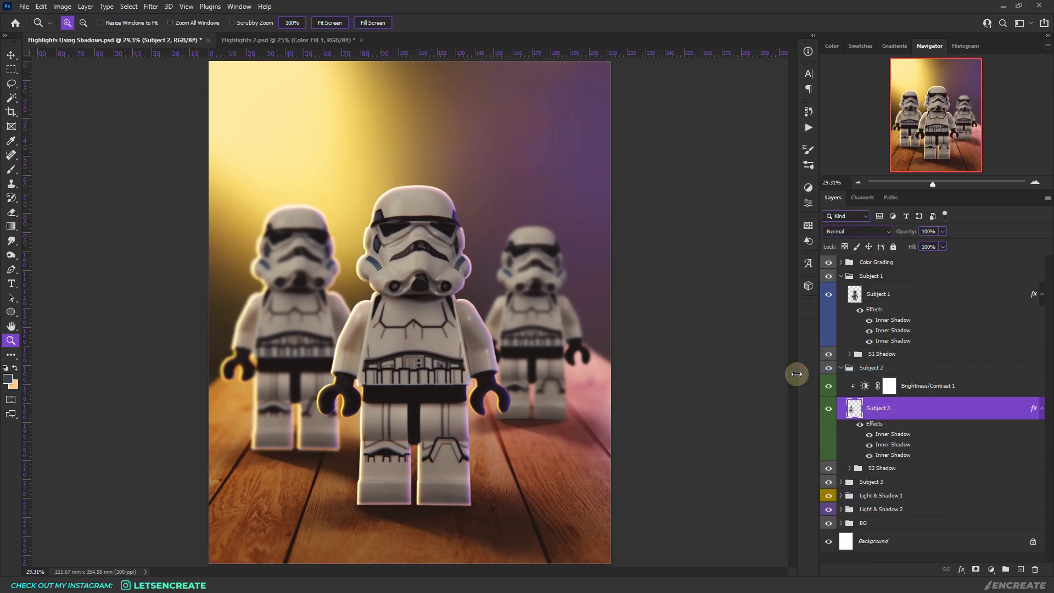
On the Subject 2 layer, set the first inner shadow's distance to 5 px and the second's to 6 px.
double_click(893, 444)
click(680, 146)
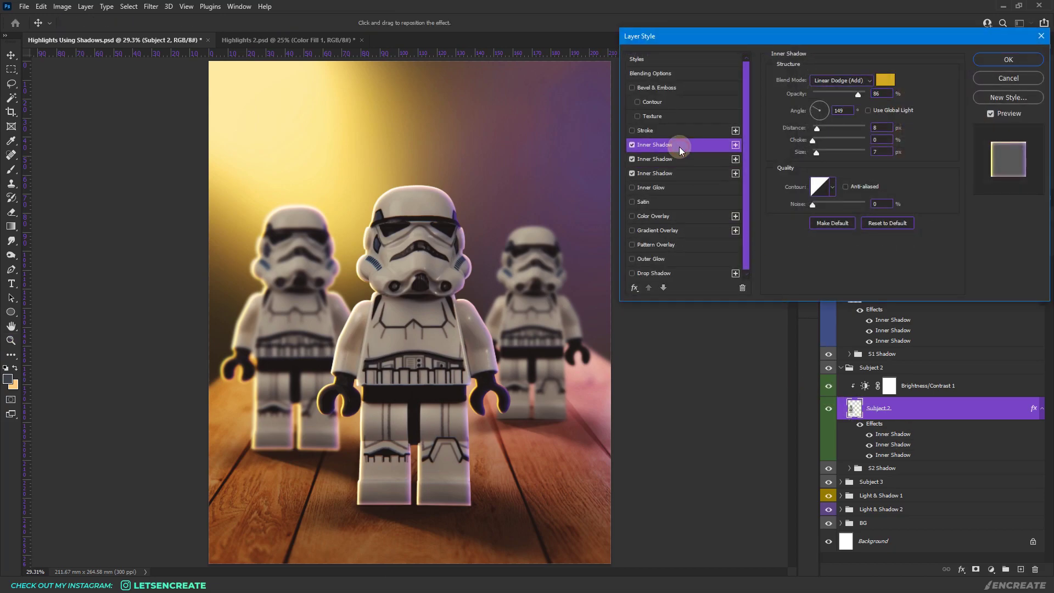
click(881, 127)
click(883, 153)
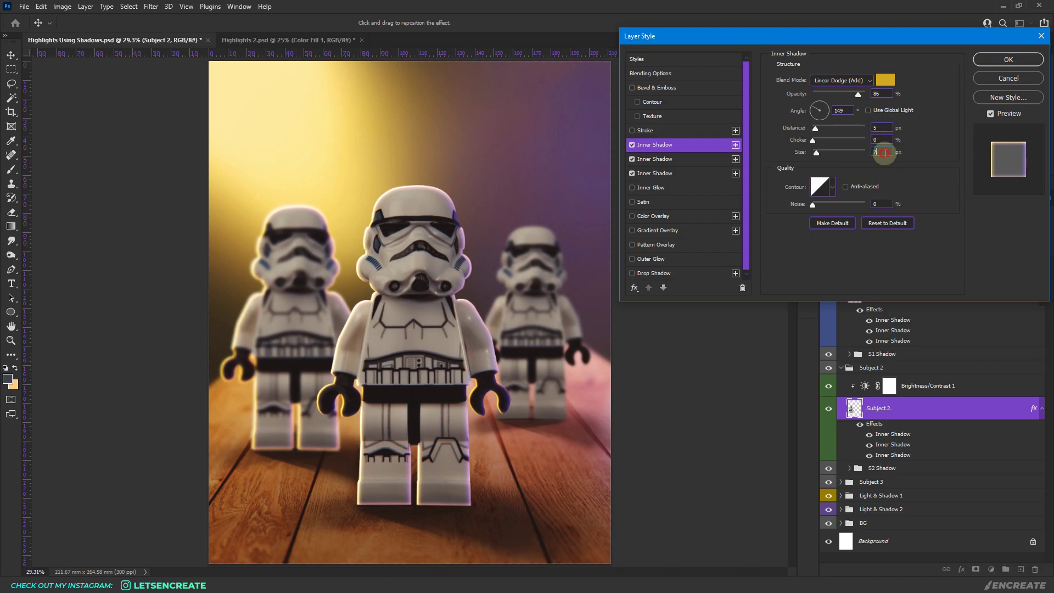
click(679, 159)
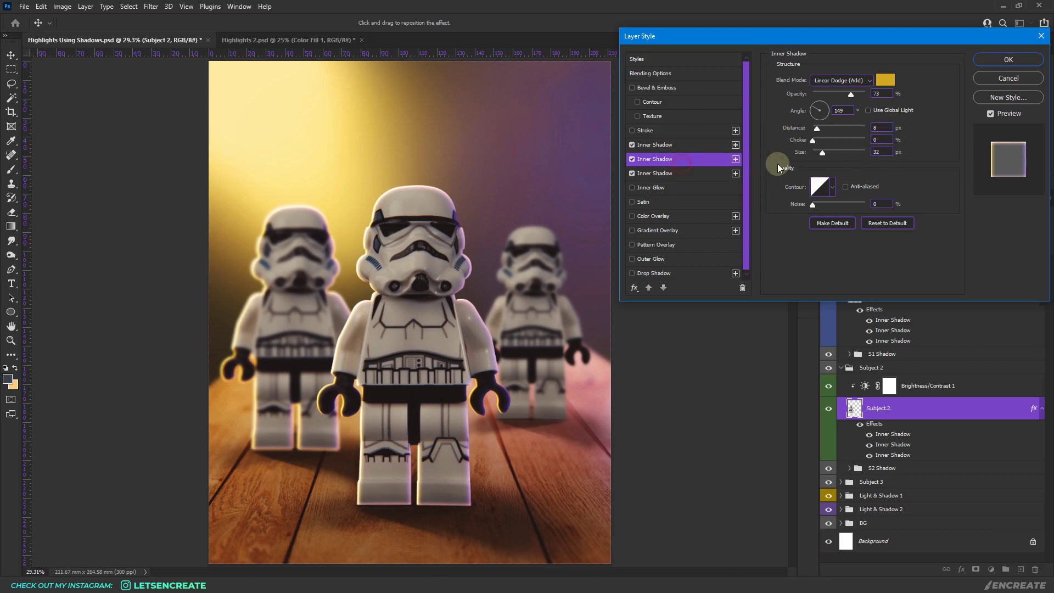
key(Down)
key(Down)
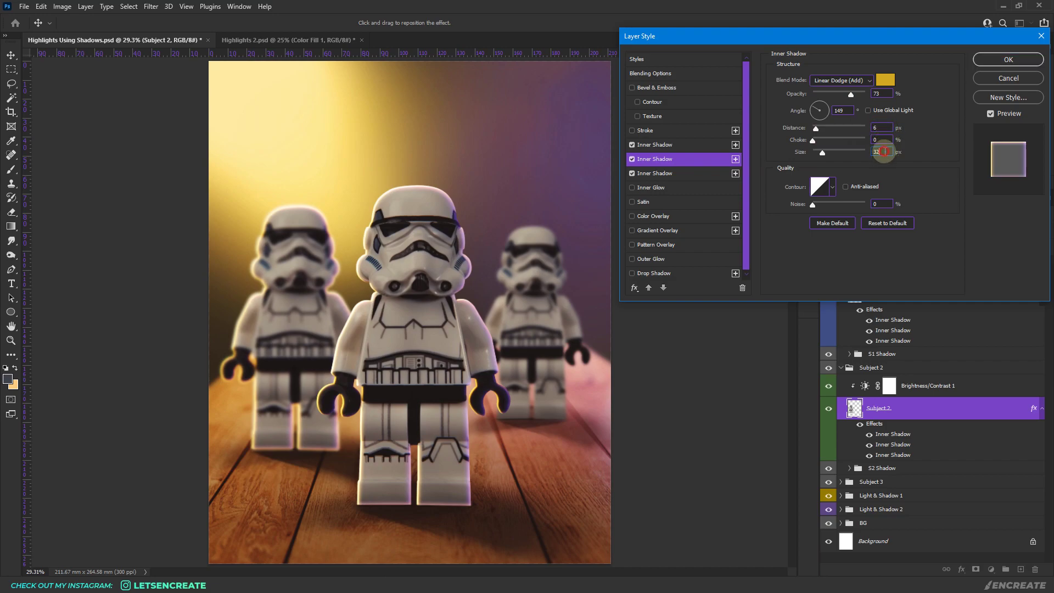
Set Subject 2's purple inner shadow to 61% opacity, 7 px distance and 37 px size, and apply the style.
click(702, 173)
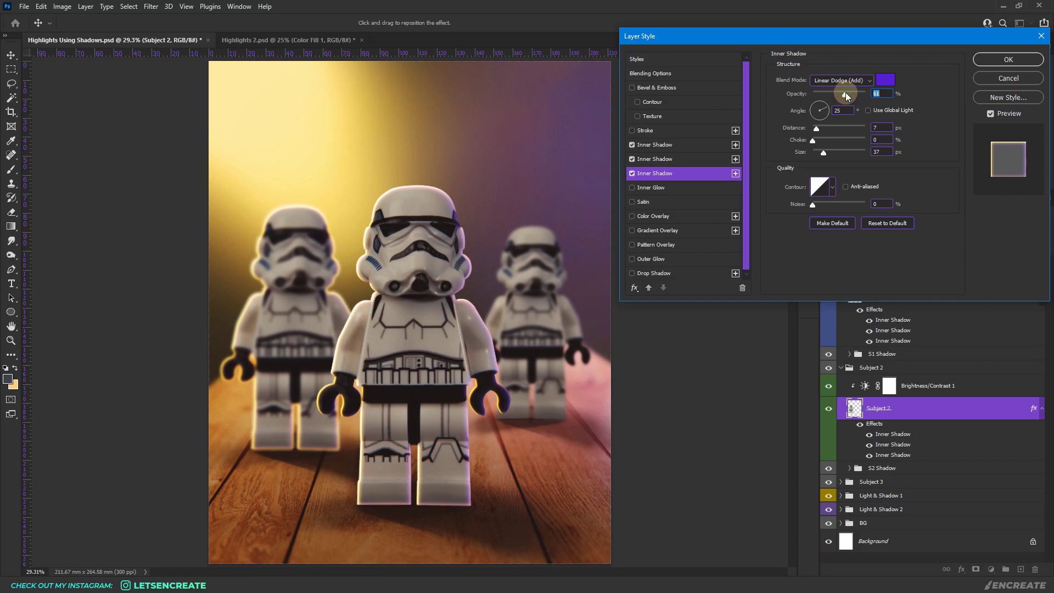
click(997, 61)
click(905, 418)
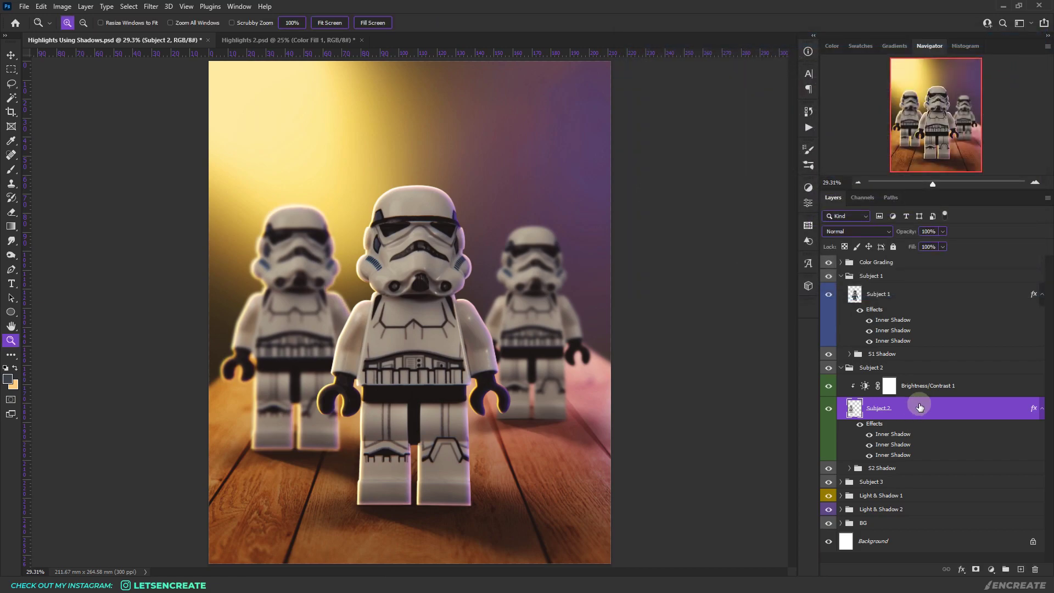
Compare Subject 2 with and without its clipped Brightness/Contrast adjustment.
click(986, 386)
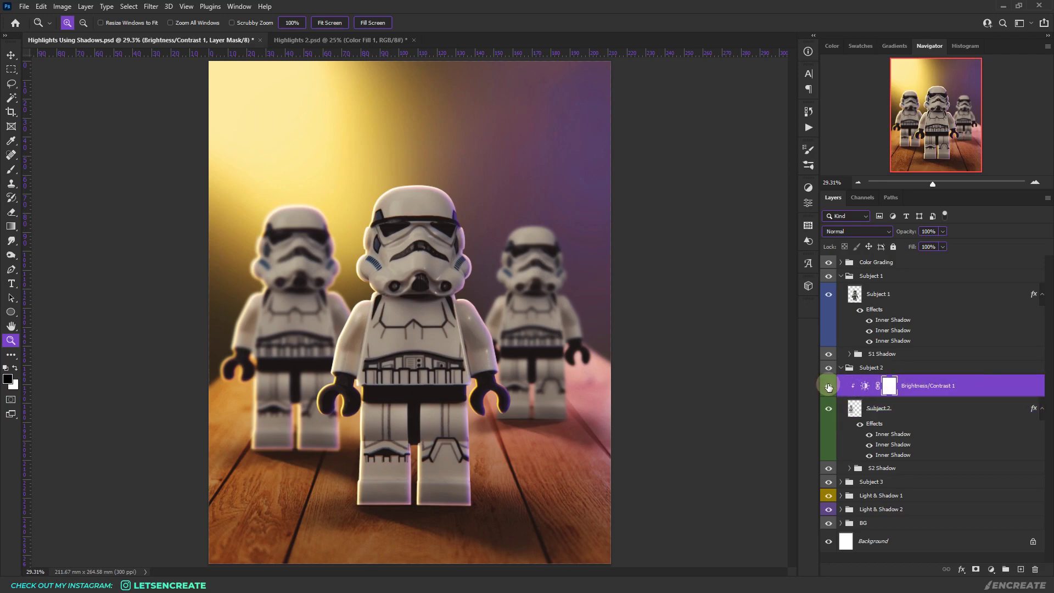
click(828, 387)
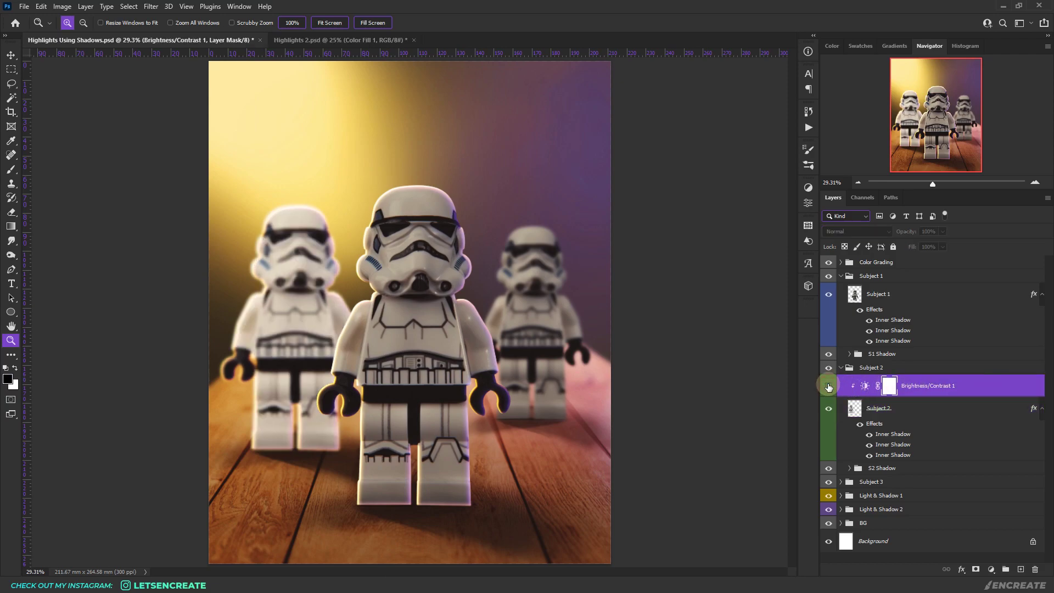
click(828, 387)
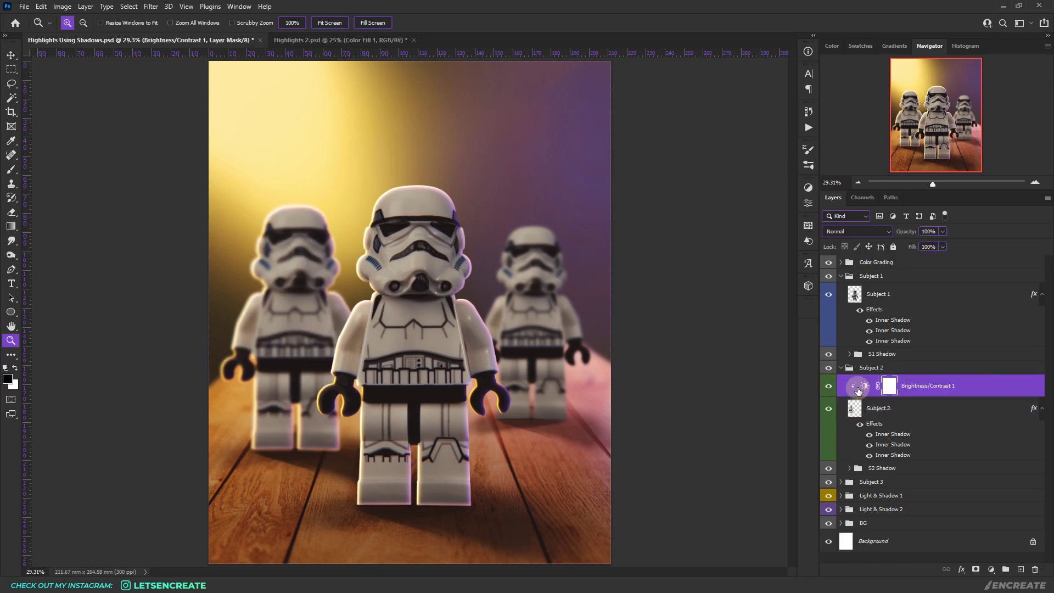
click(914, 414)
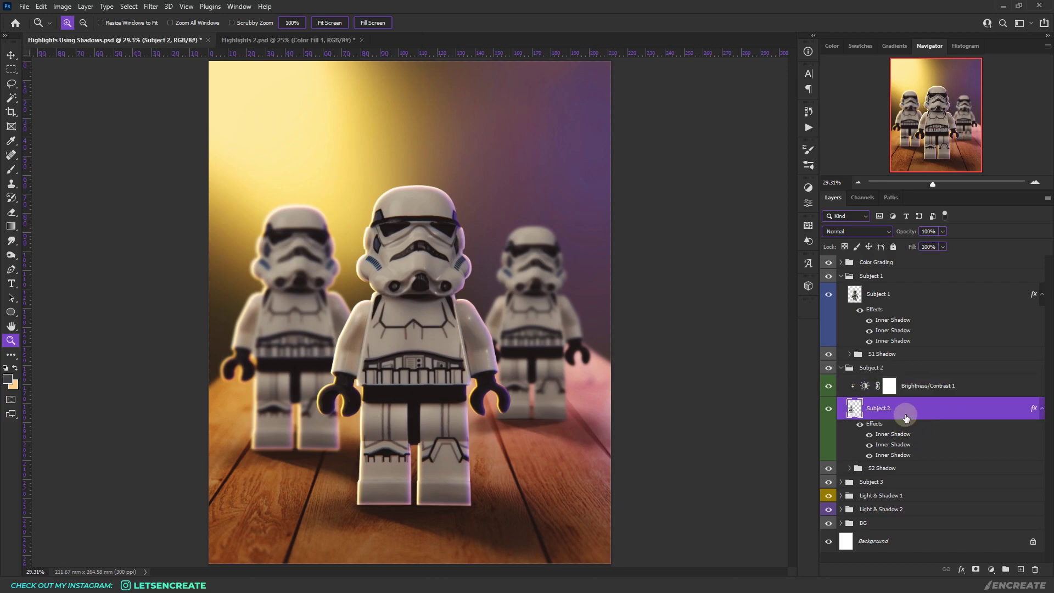
click(970, 385)
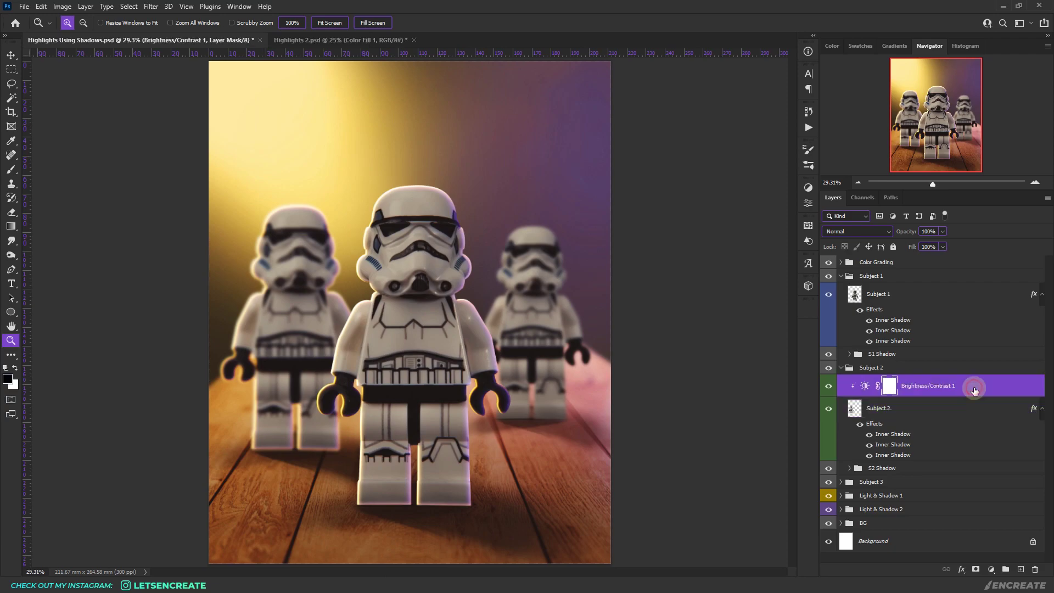
Set the brightness of Subject 2's Brightness/Contrast adjustment to -60.
double_click(865, 388)
mouse_move(686, 250)
mouse_down()
mouse_move(633, 245)
mouse_move(685, 251)
mouse_up()
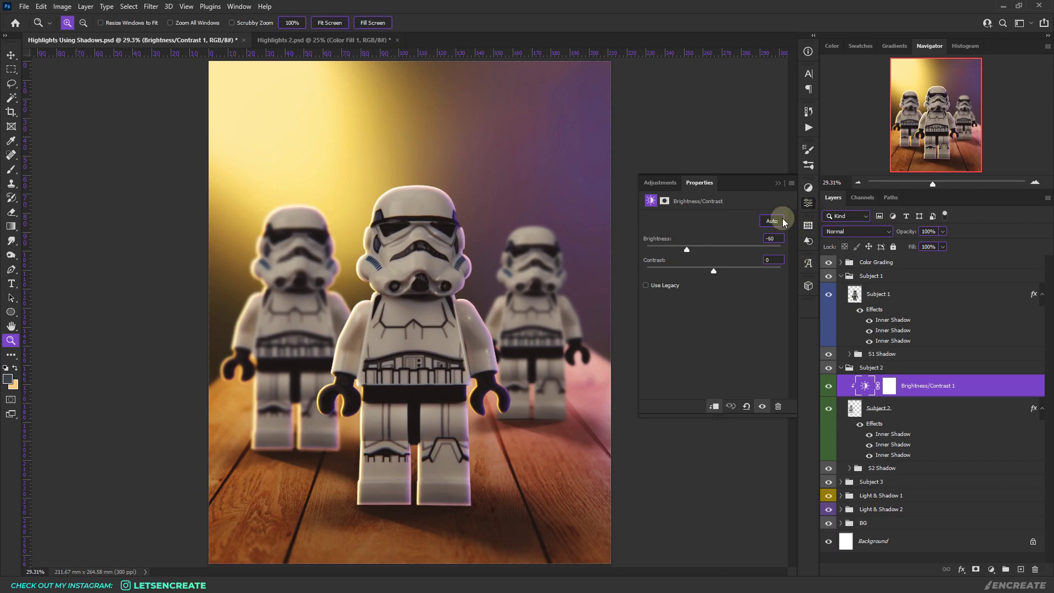
click(777, 184)
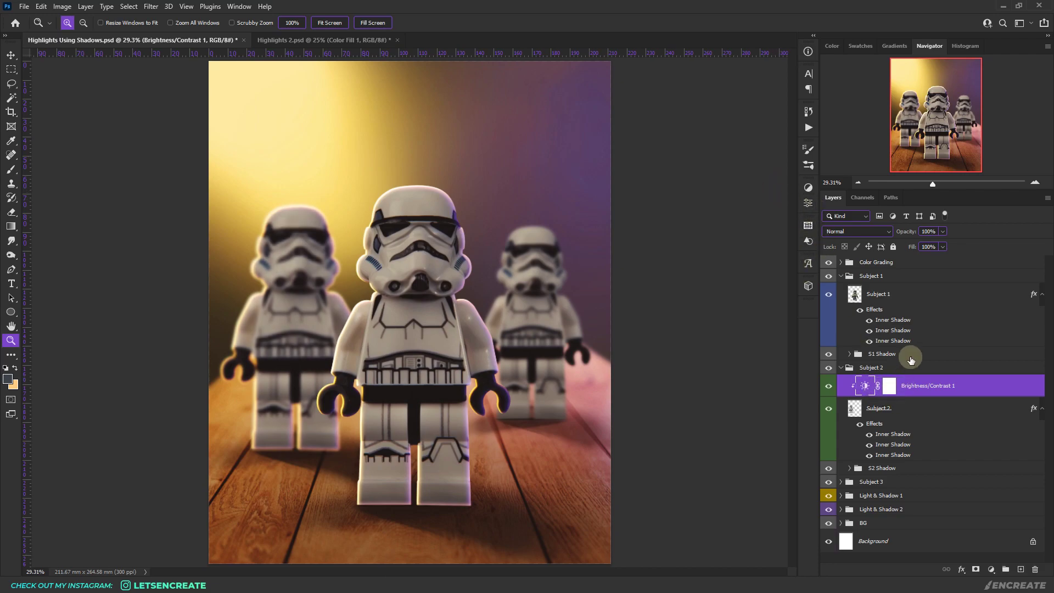
Expand the Subject 3 and Subect 3 Main groups and examine the figure layer and its adjustment layers.
click(890, 484)
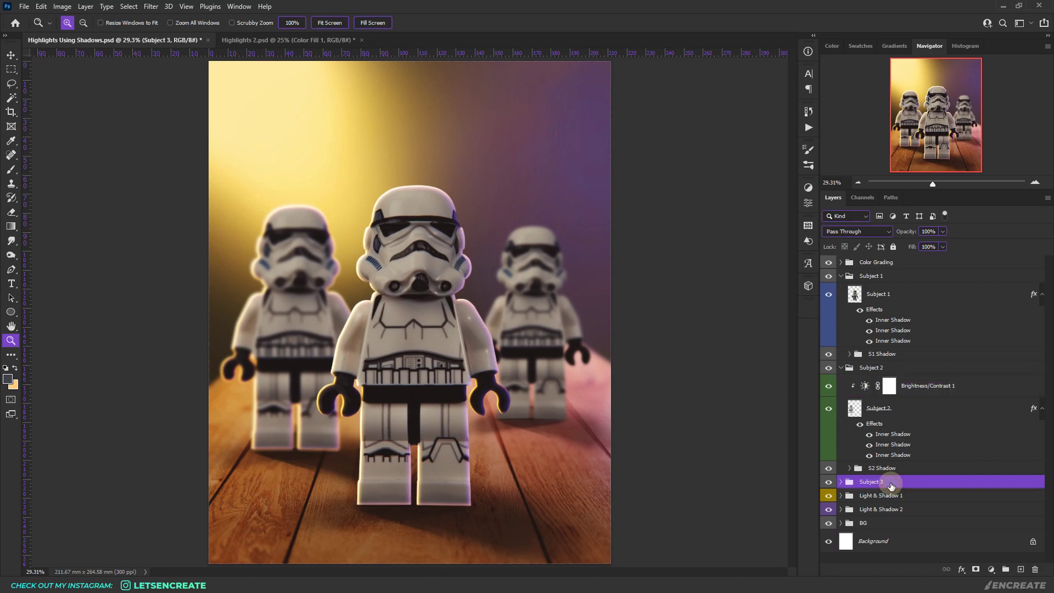
click(840, 484)
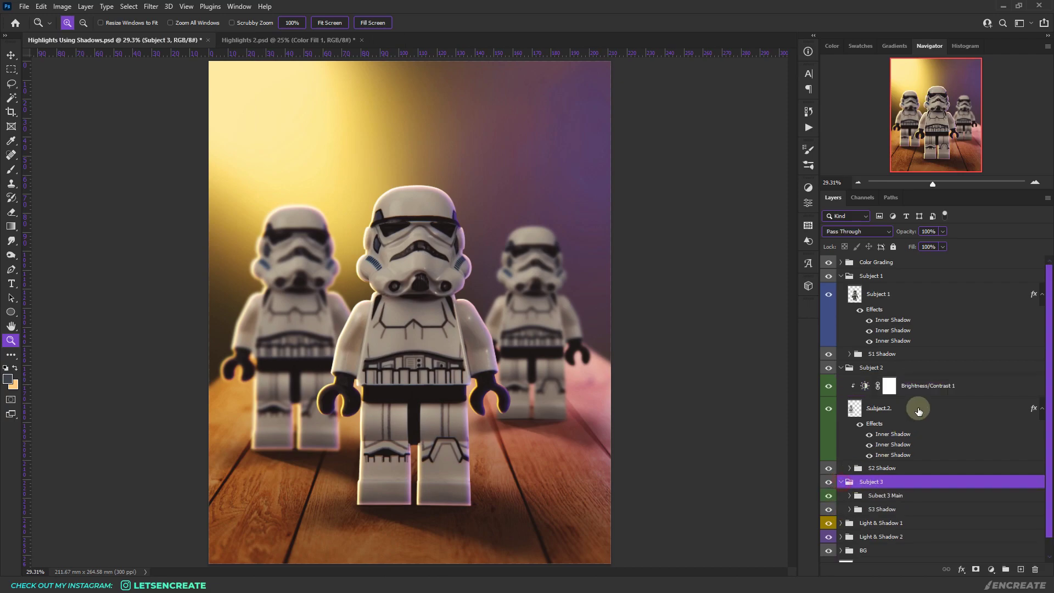
scroll(878, 439, down, 1)
click(864, 481)
click(851, 479)
scroll(932, 384, down, 1)
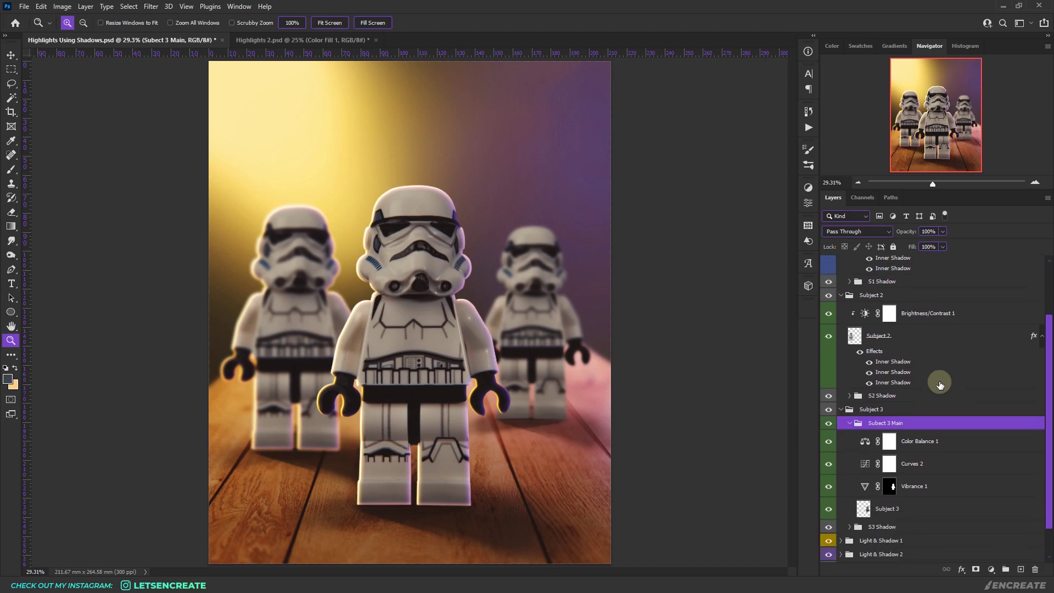
click(901, 506)
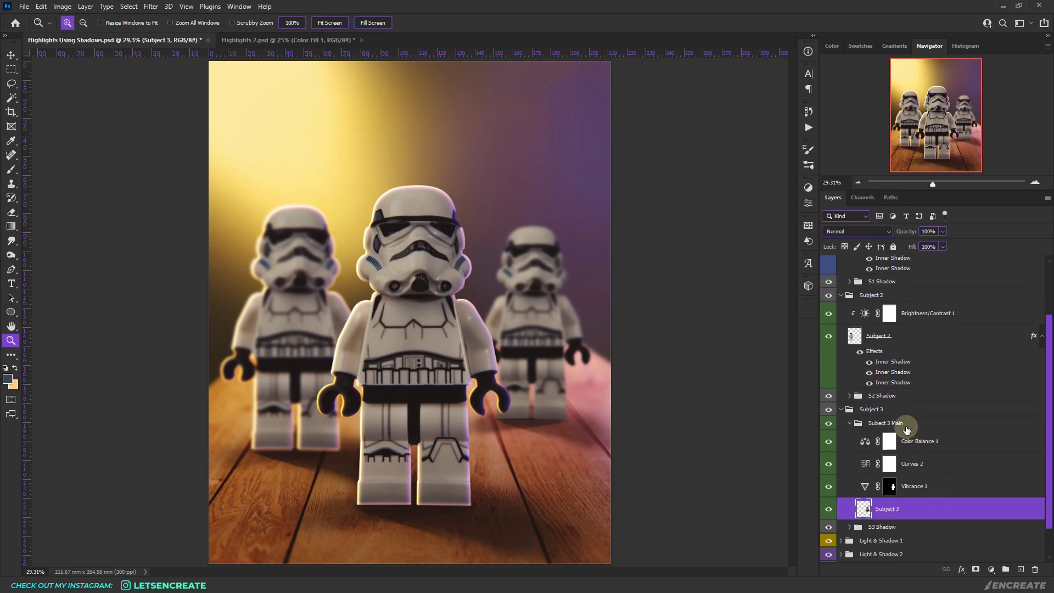
click(927, 487)
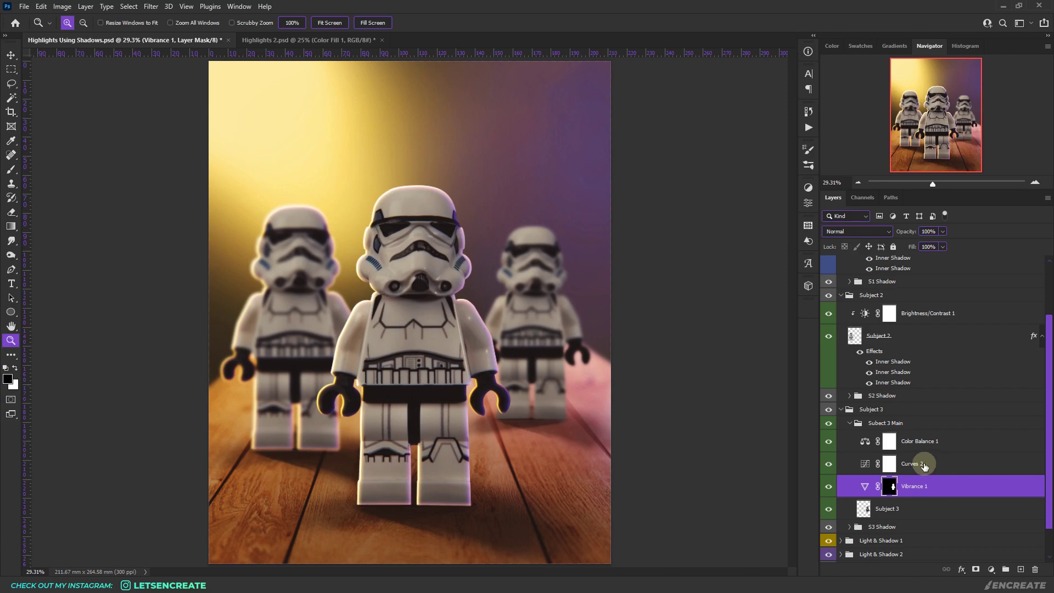
Collapse the Subect 3 Main group and paste the copied inner shadow layer style onto it.
click(850, 423)
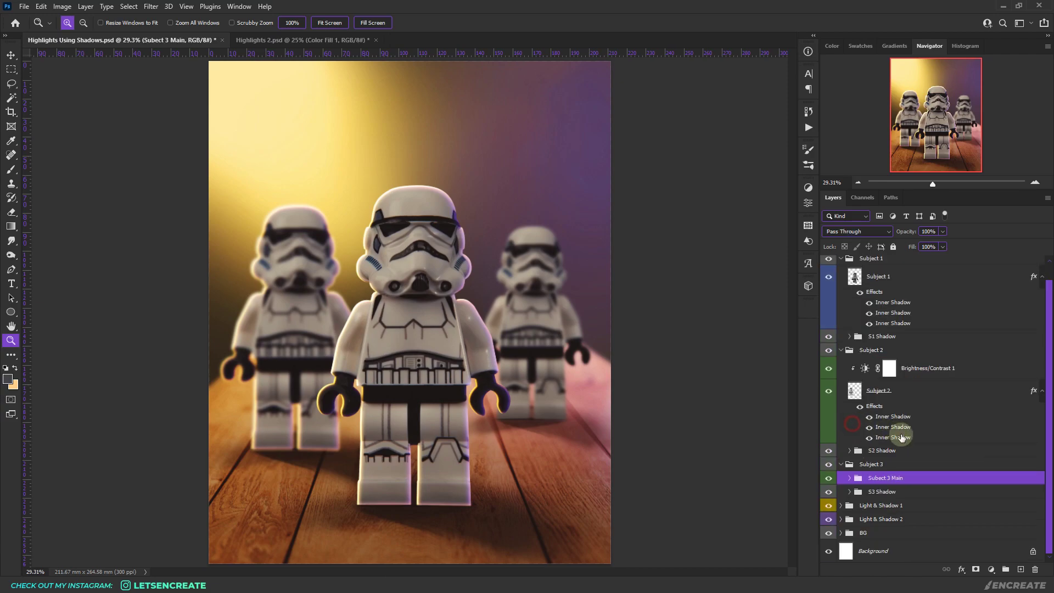
right_click(925, 481)
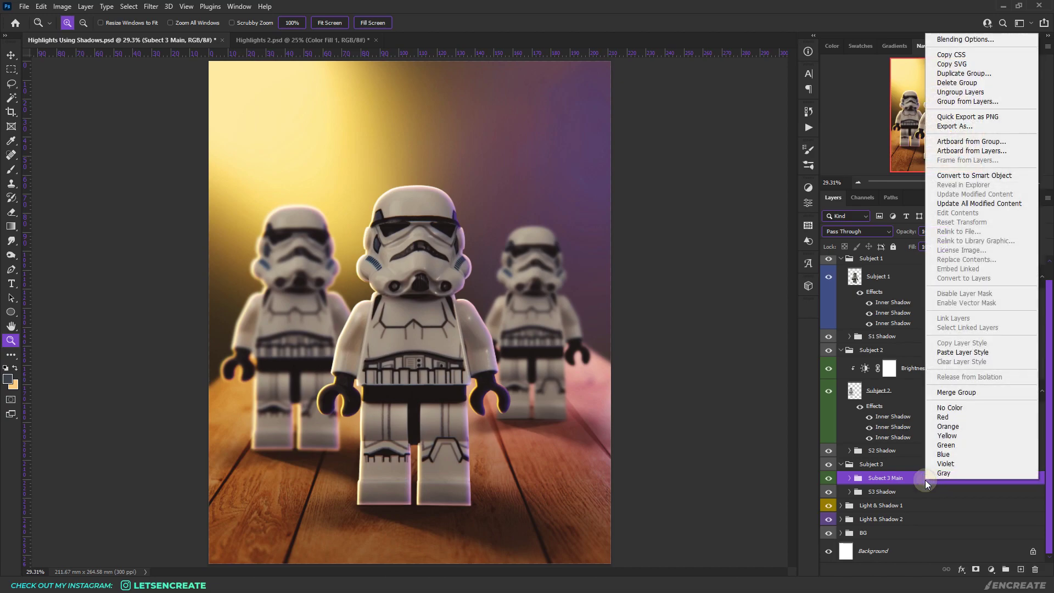
click(968, 353)
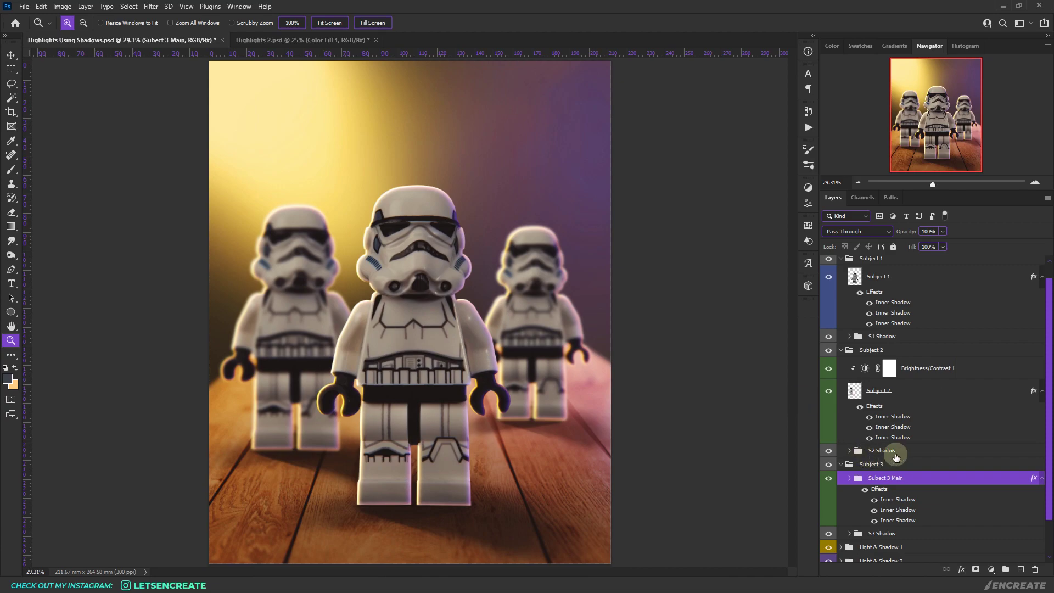
Set the Subect 3 Main group's first yellow inner shadow to about 52% opacity and 7 px distance, and apply the style.
scroll(902, 466, down, 1)
double_click(904, 473)
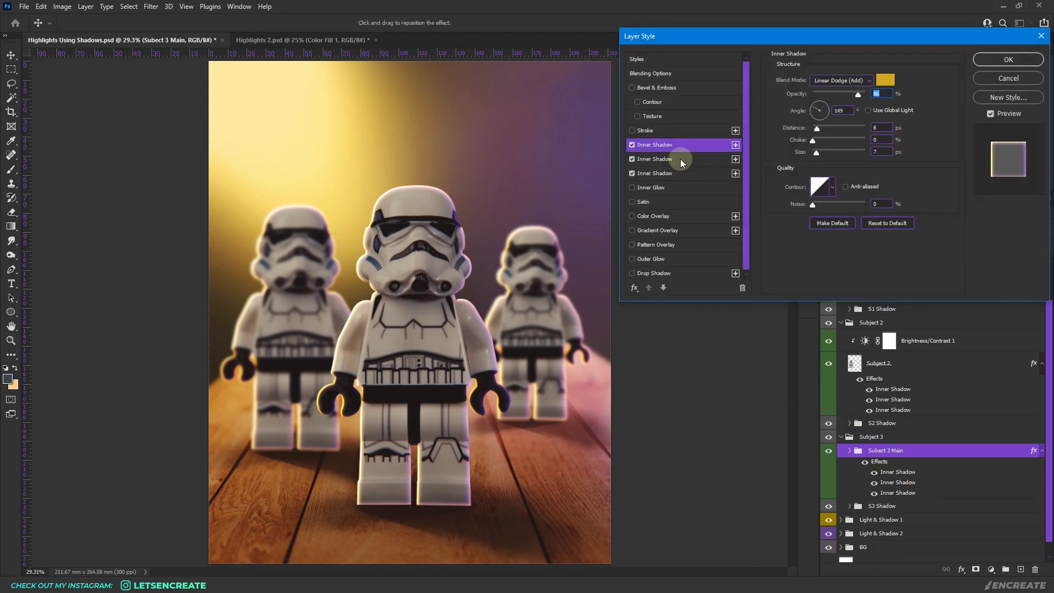
click(736, 158)
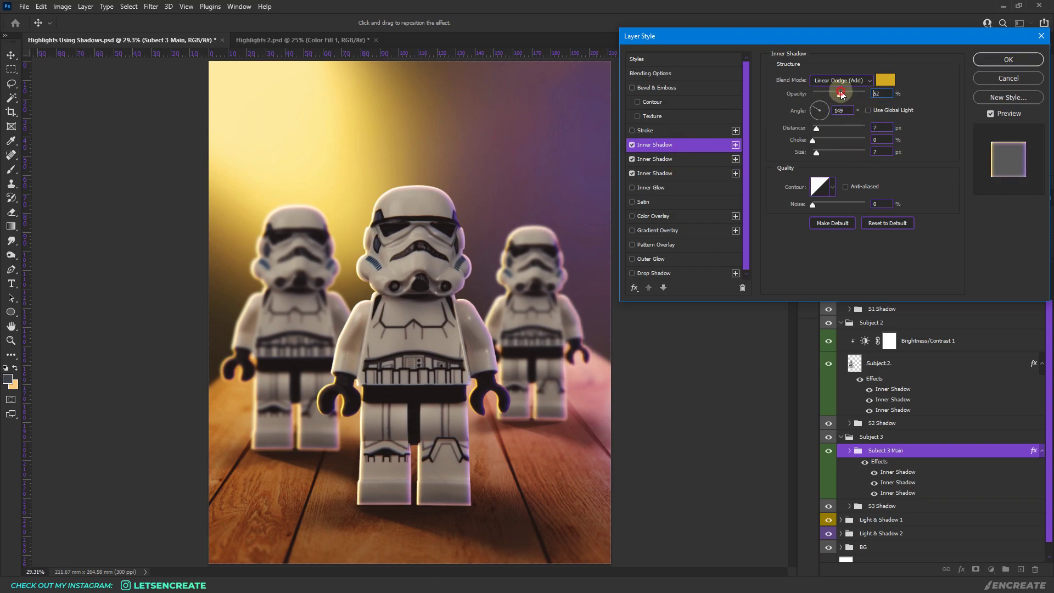
click(990, 60)
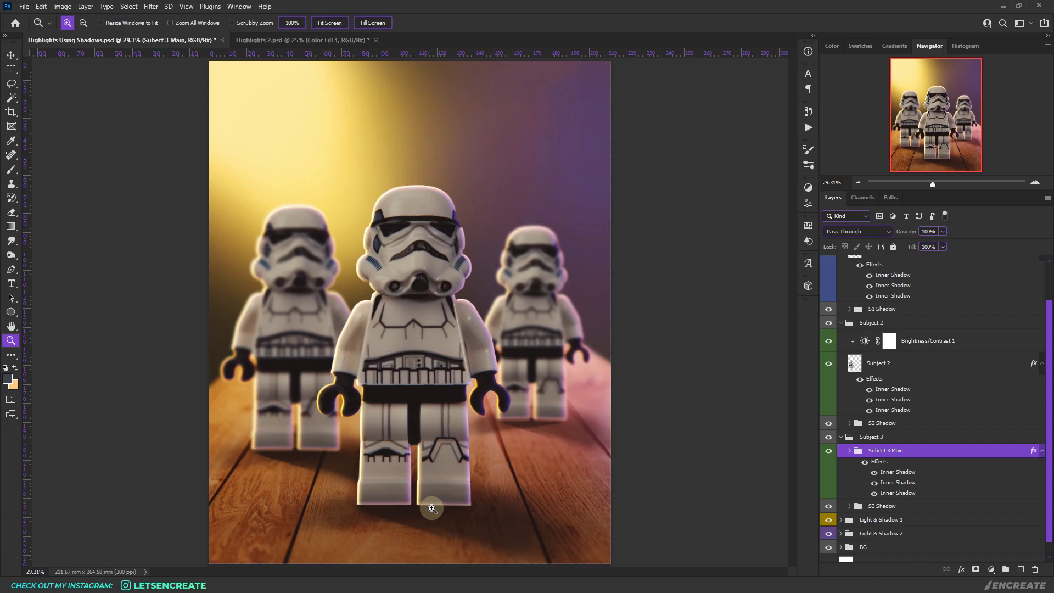
Convert Subject 1's three inner shadow effects into separate clipped layers with Create Layers.
scroll(953, 438, up, 2)
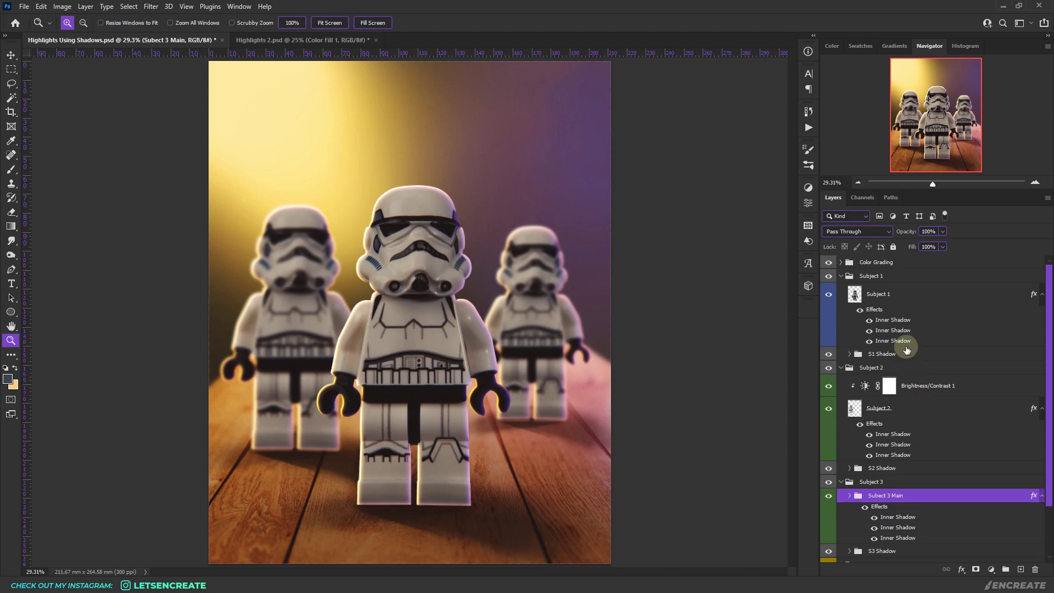
click(948, 297)
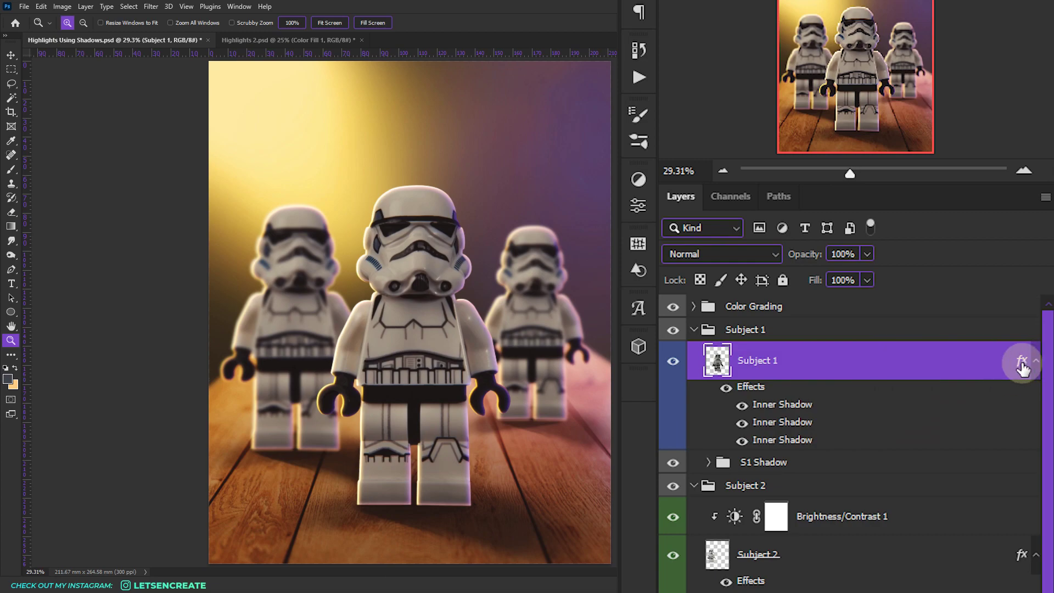
click(1021, 363)
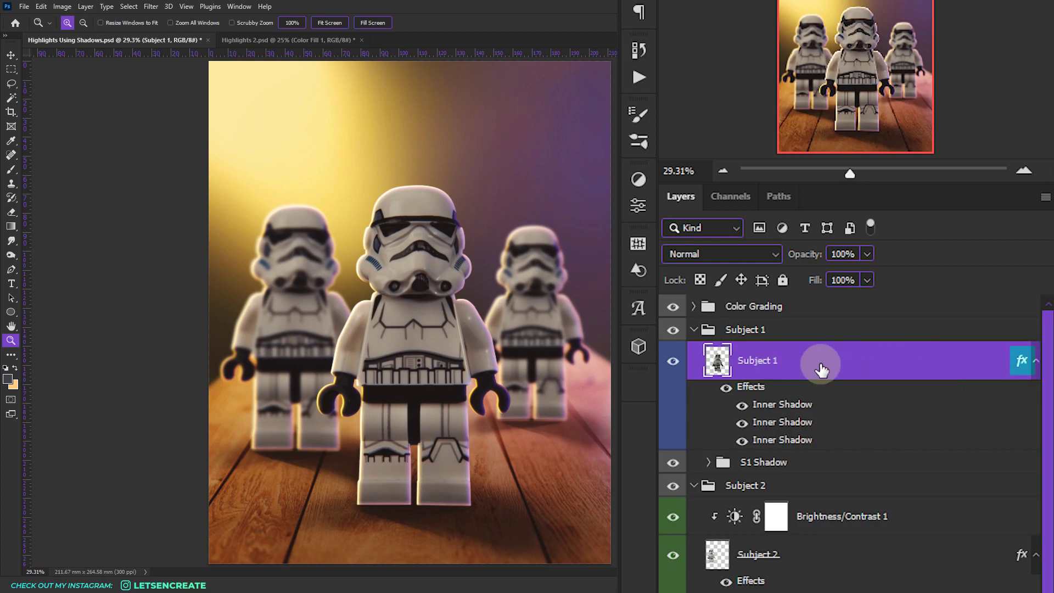
click(1022, 365)
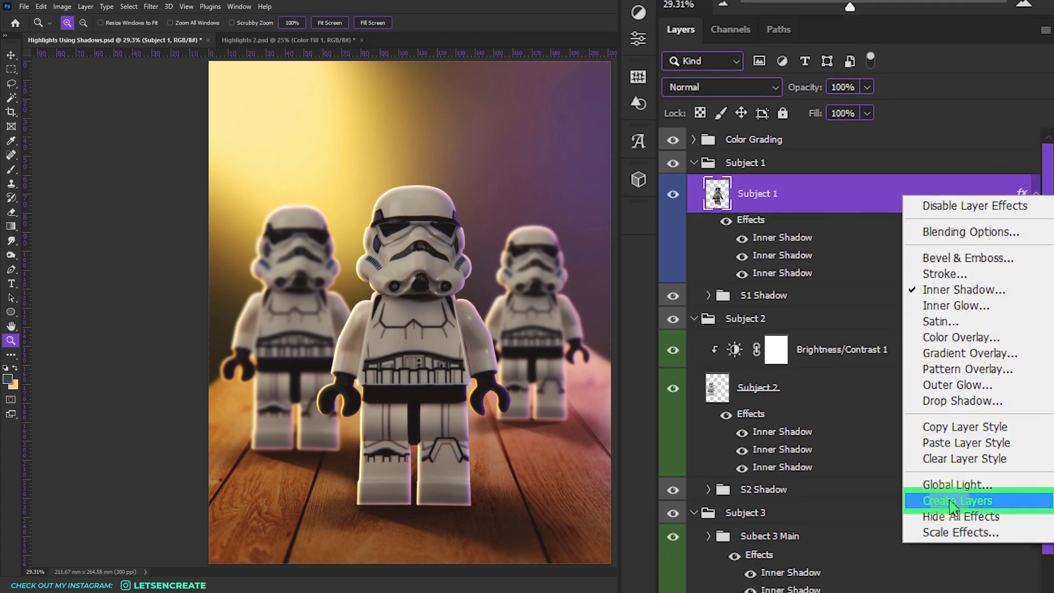
click(952, 502)
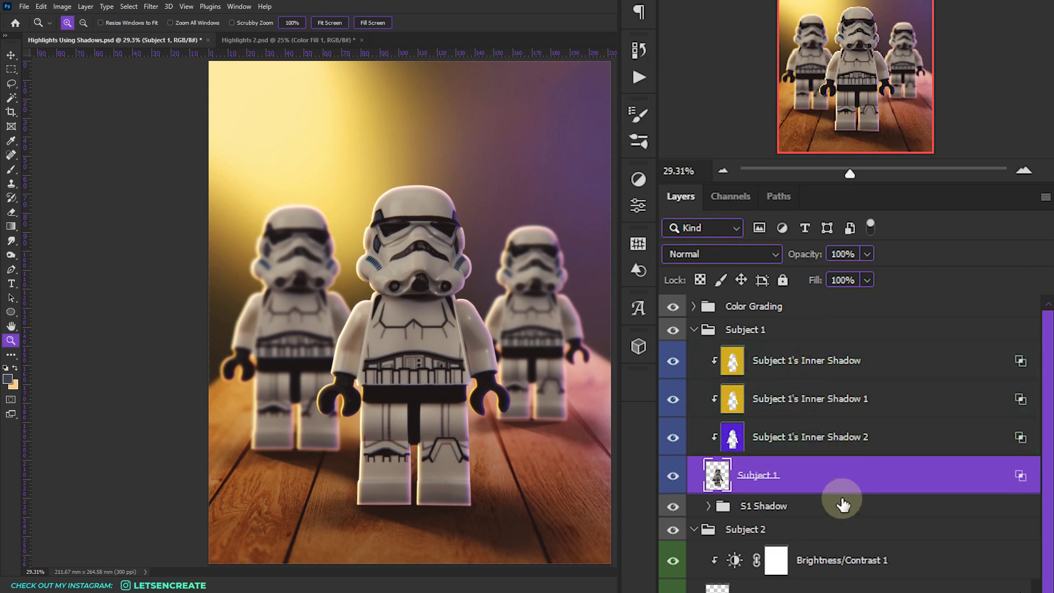
Compare Subject 1 with and without its three separated inner shadow layers.
drag(672, 360, 666, 457)
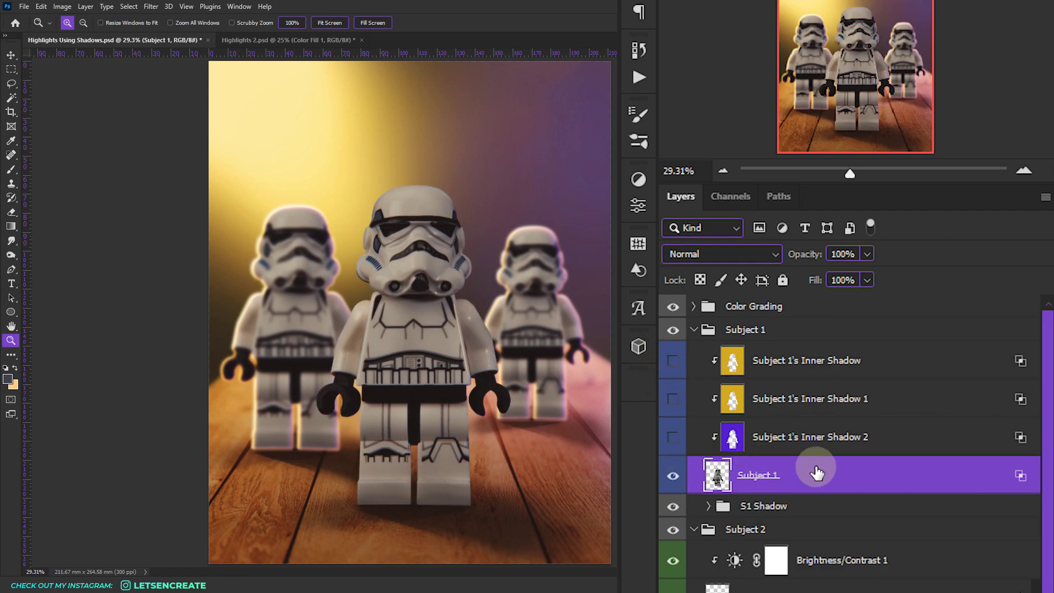
click(801, 362)
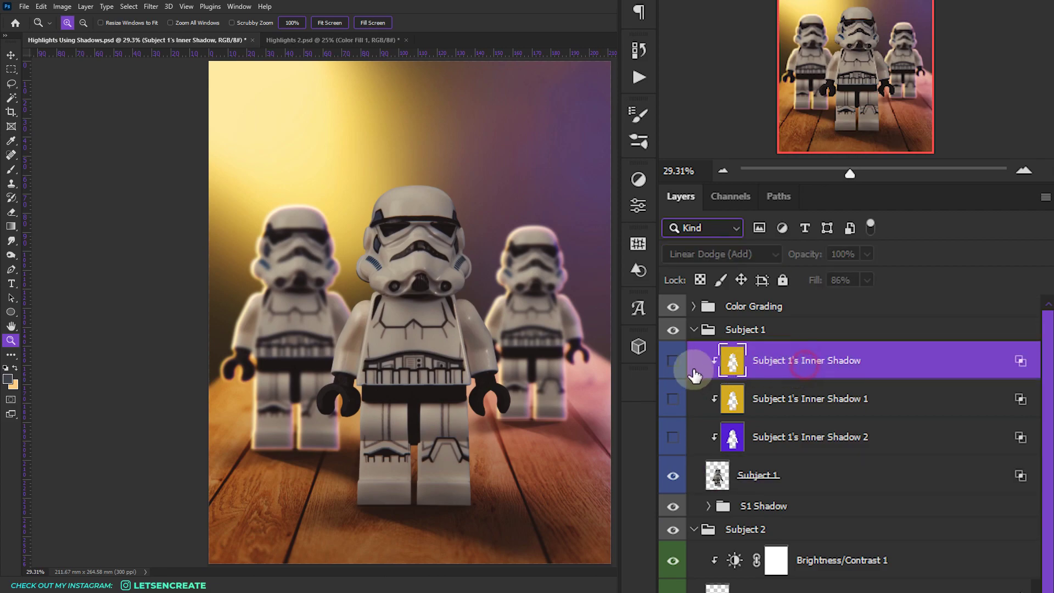
drag(673, 372, 670, 435)
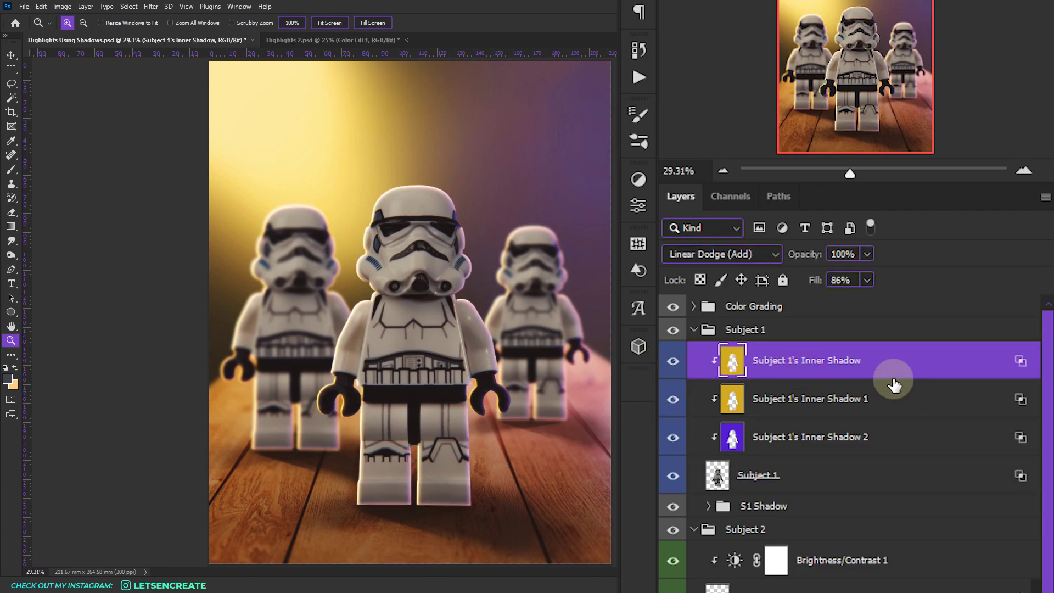
Try the Color Dodge blend mode on the Subject 1's Inner Shadow layer and undo the change.
scroll(894, 384, down, 3)
click(746, 88)
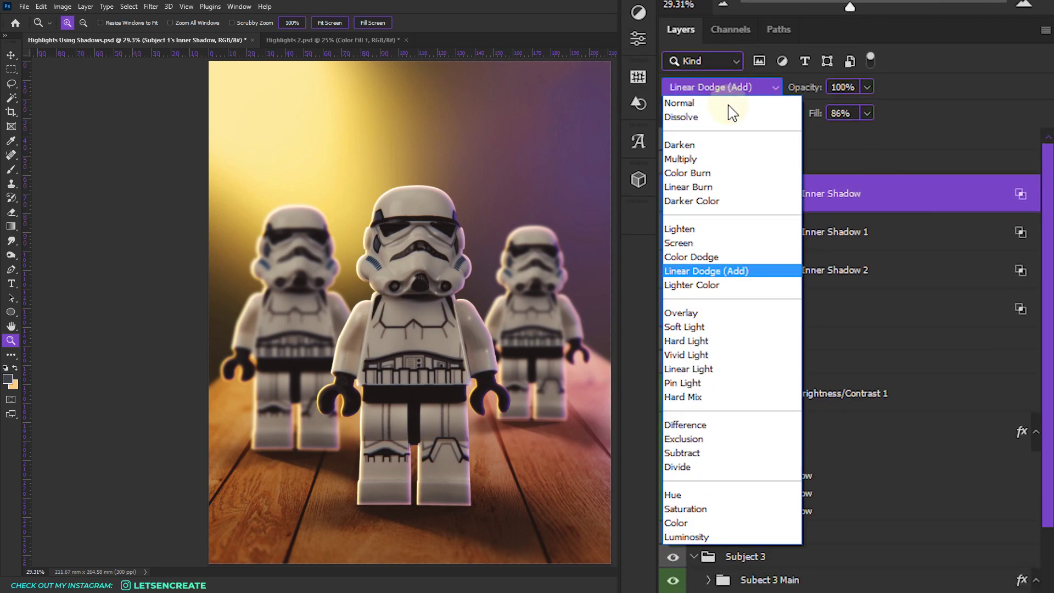
click(690, 257)
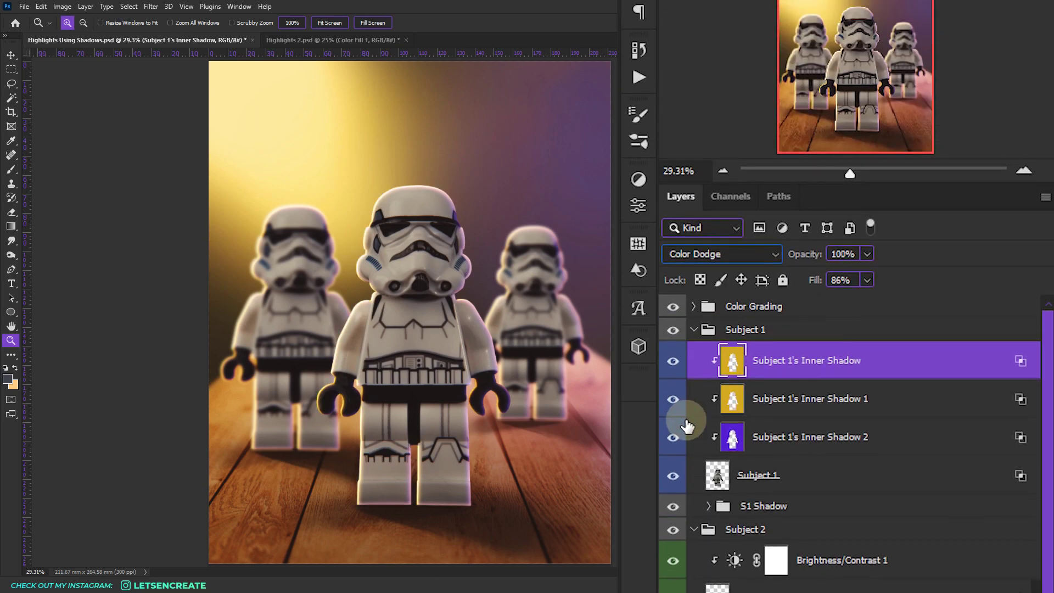
key(ctrl+z)
Add a layer mask to Subject 1's Inner Shadow and paint out the highlight beneath the feet with a soft black brush.
click(976, 569)
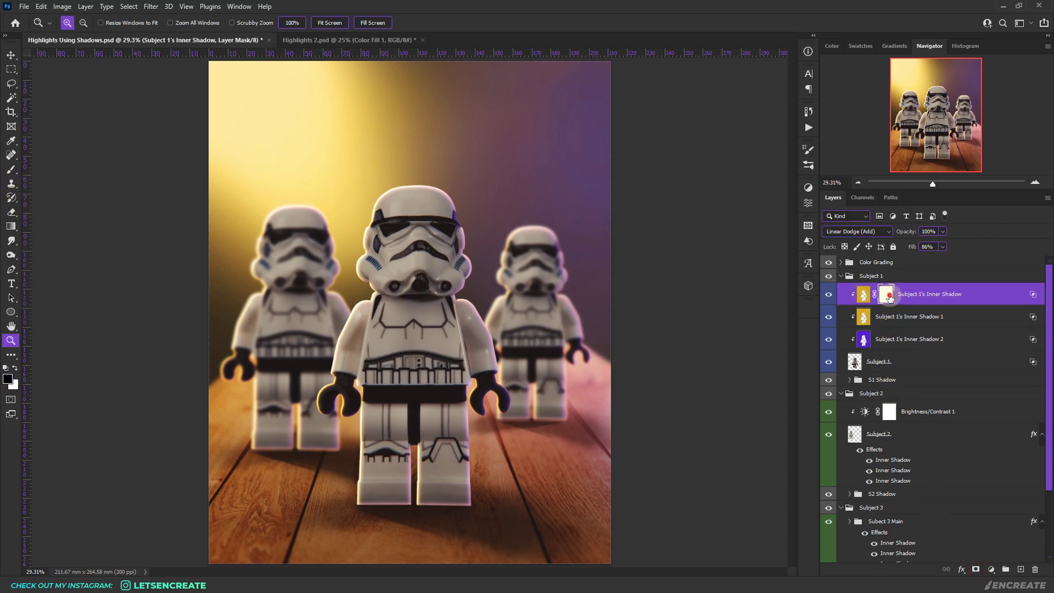
click(11, 173)
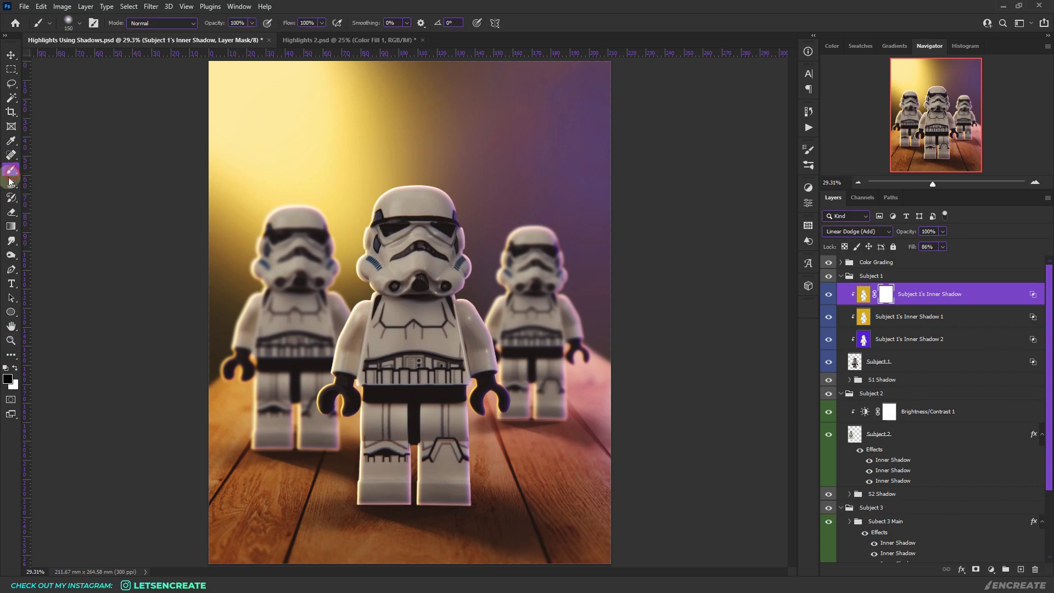
click(67, 24)
double_click(49, 255)
click(9, 383)
click(1015, 55)
click(11, 340)
click(413, 535)
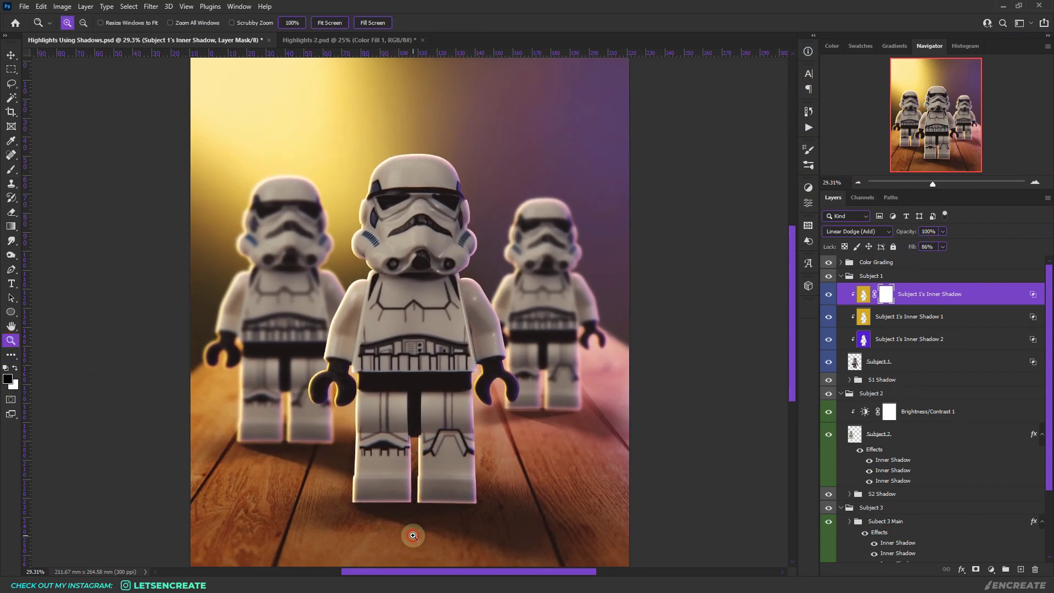
click(412, 535)
click(10, 169)
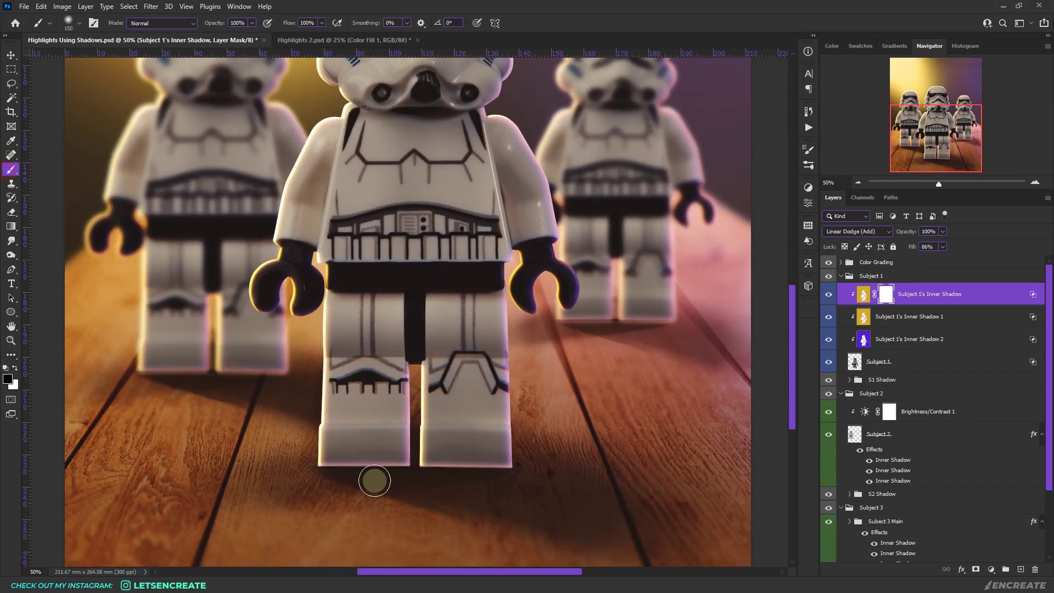
double_click(885, 295)
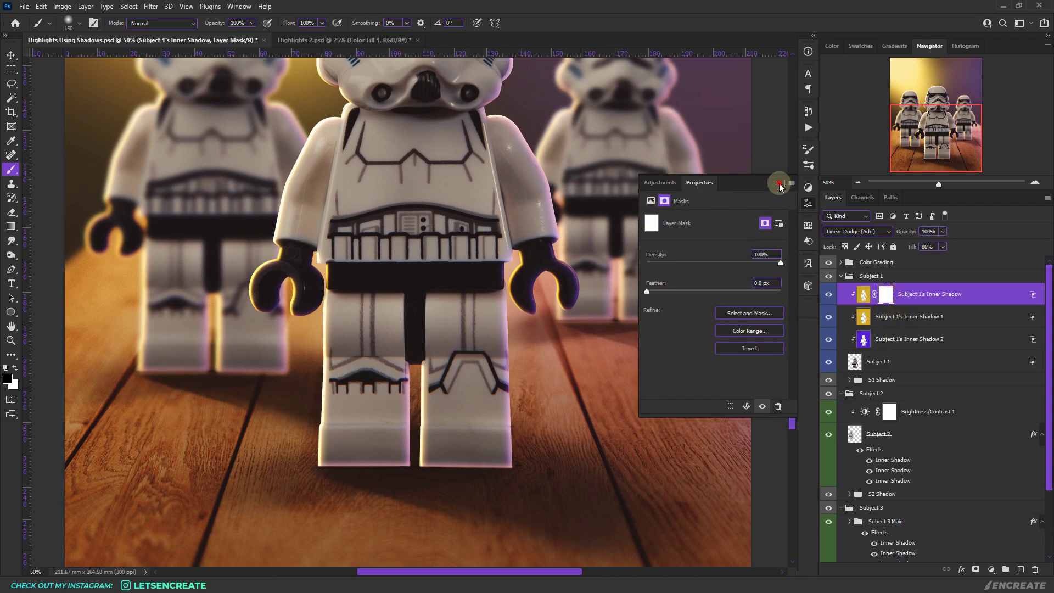
click(792, 173)
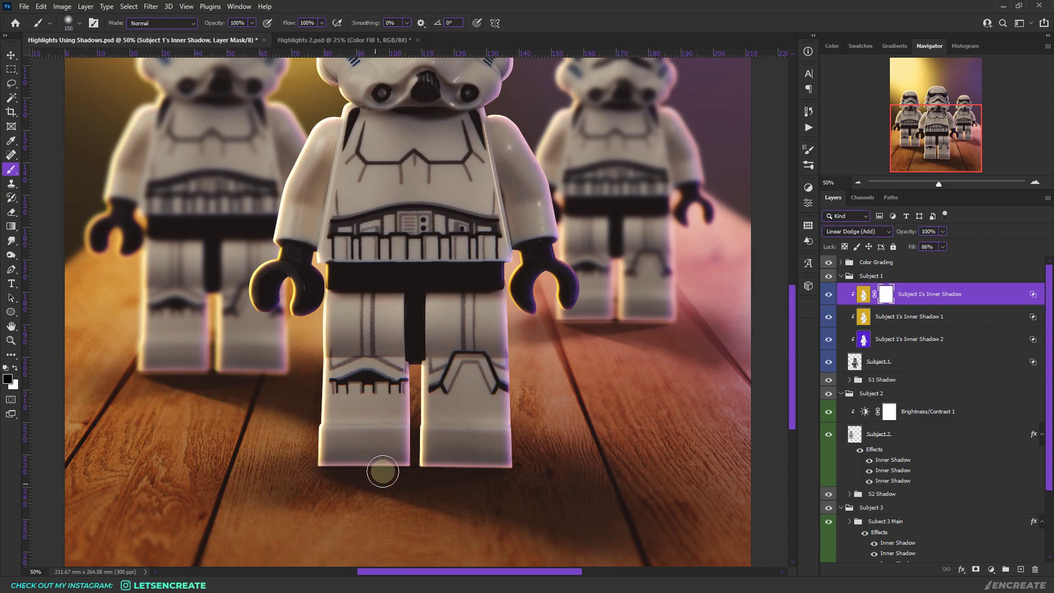
Mask out the under-foot highlight on Subject 1's Inner Shadow 1 and touch up the mask of the topmost inner shadow layer.
click(913, 316)
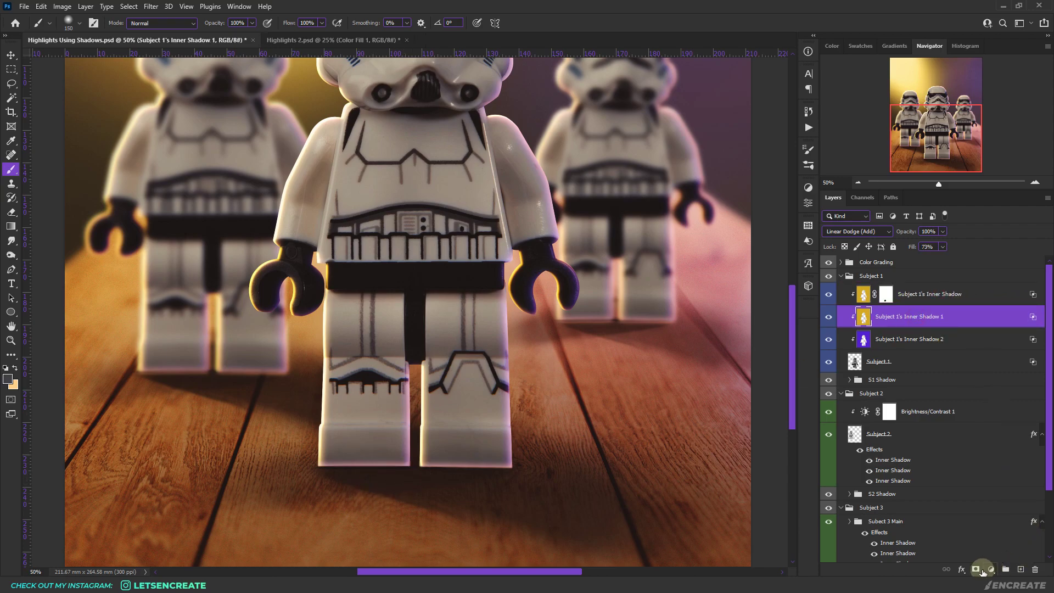
click(973, 569)
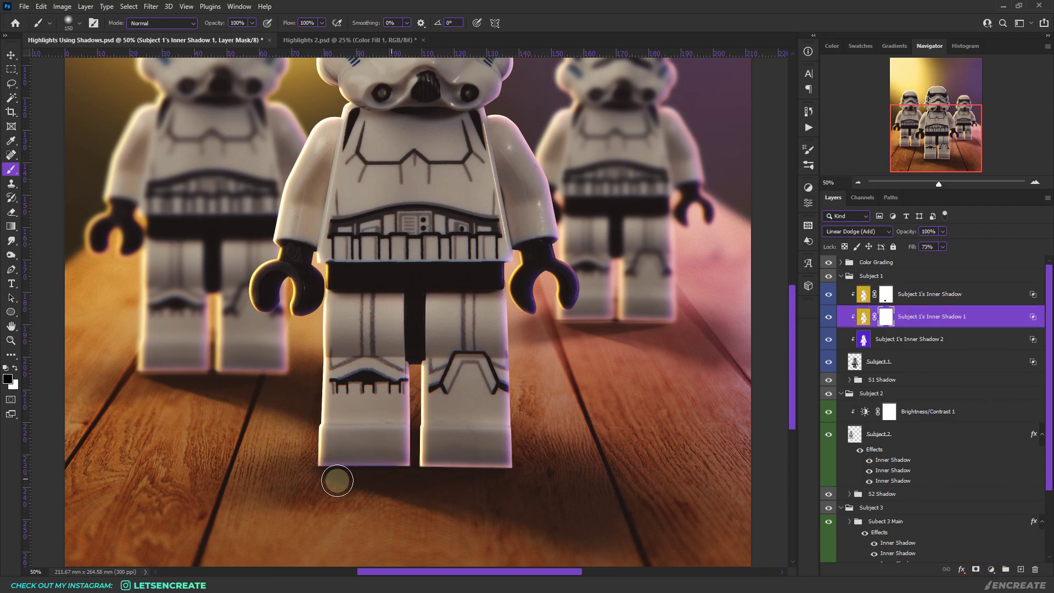
click(886, 294)
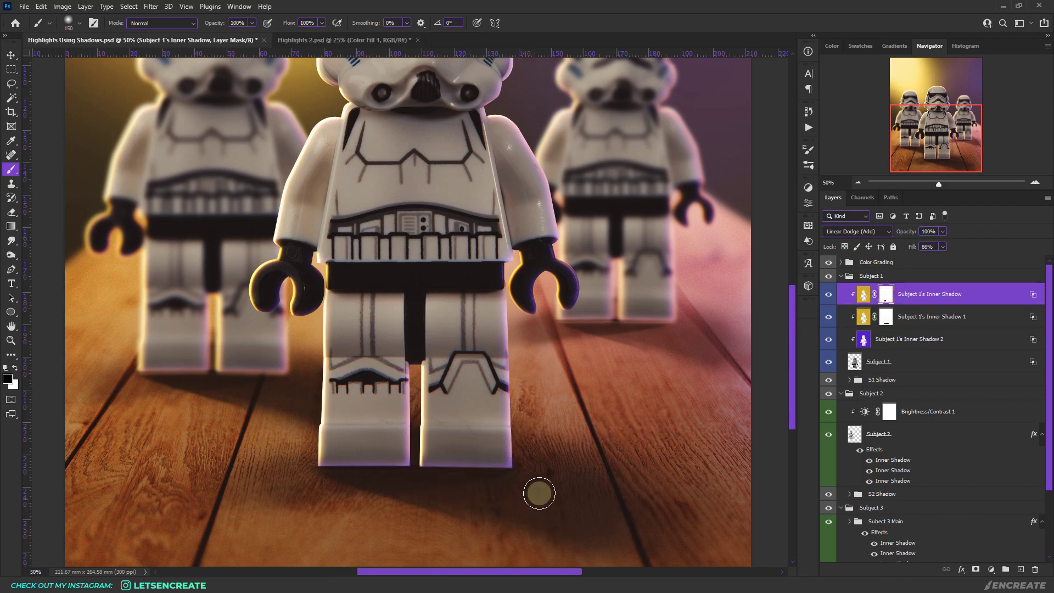
Add a layer mask to Subject 1's Inner Shadow 2 and paint out the purple highlight beneath both feet.
click(929, 339)
click(976, 569)
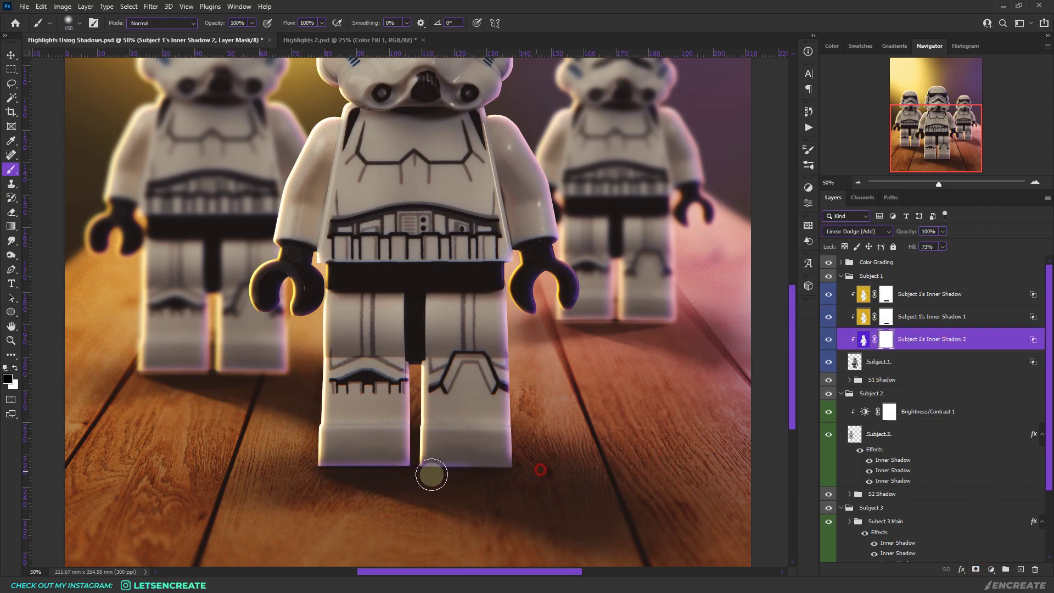
mouse_move(368, 477)
mouse_down()
mouse_move(416, 482)
mouse_move(722, 451)
mouse_move(545, 489)
mouse_move(553, 498)
mouse_up()
Split the Underlying Layer black Blend If slider of Subject 1's Inner Shadow to 0 / 63 and apply it.
scroll(768, 356, up, 3)
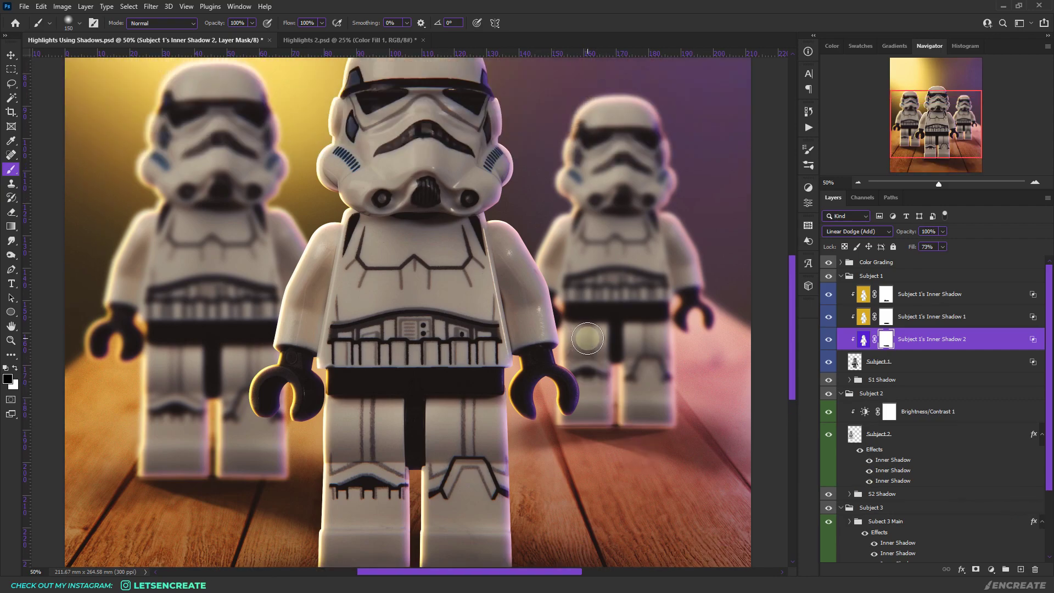
double_click(967, 306)
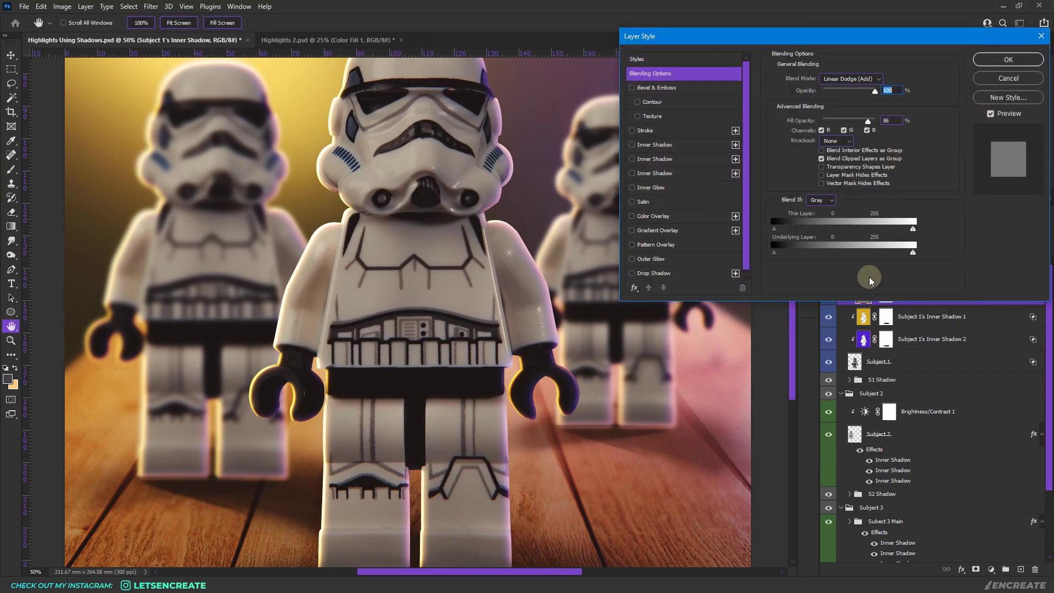
key(alt)
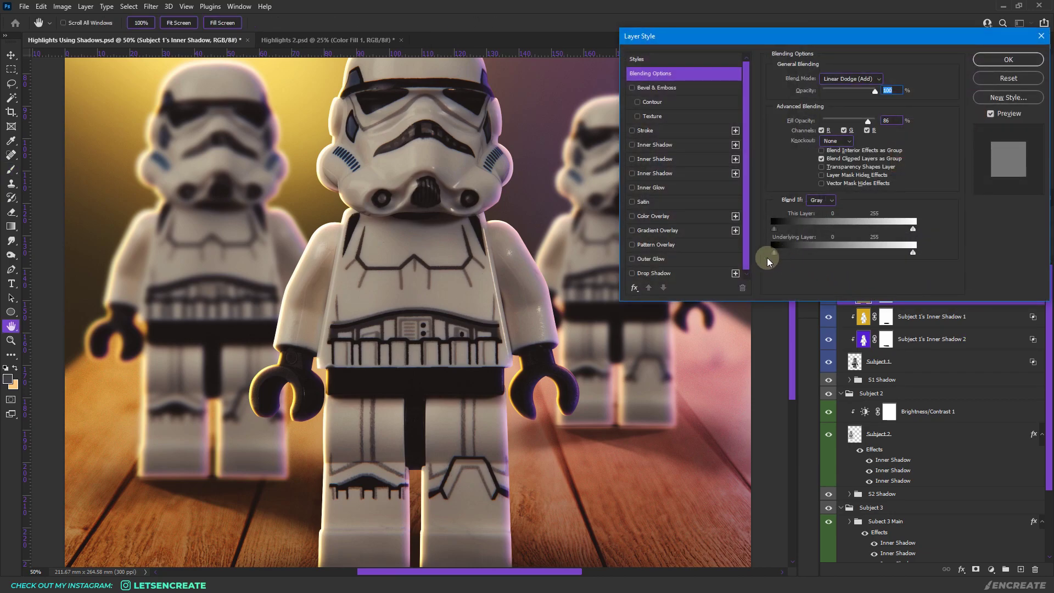
drag(777, 258, 810, 261)
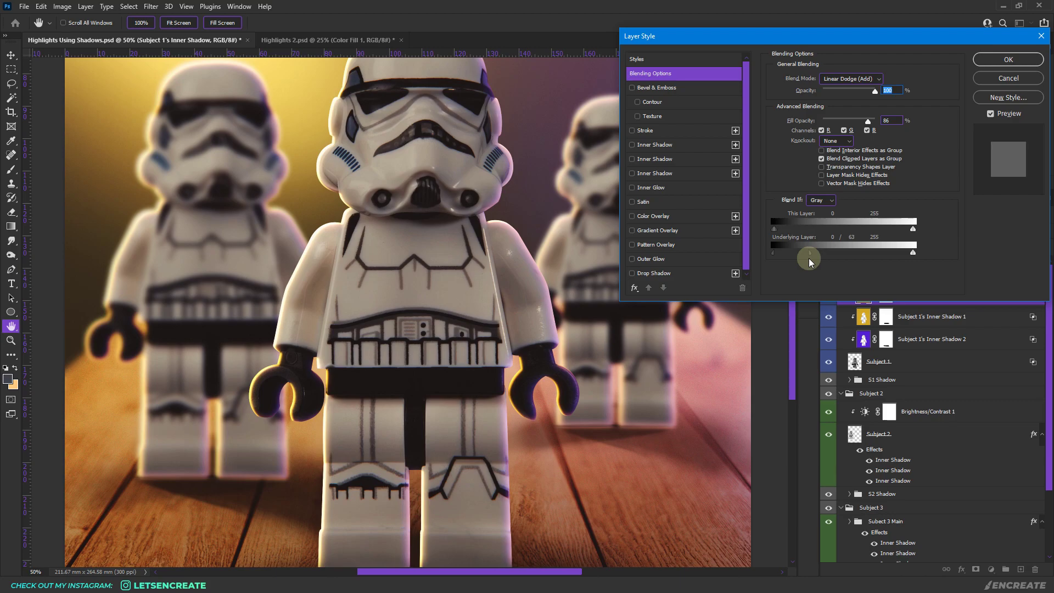
click(995, 60)
Convert Subject 2's three inner shadow effects into separate clipped layers with Create Layers.
click(957, 316)
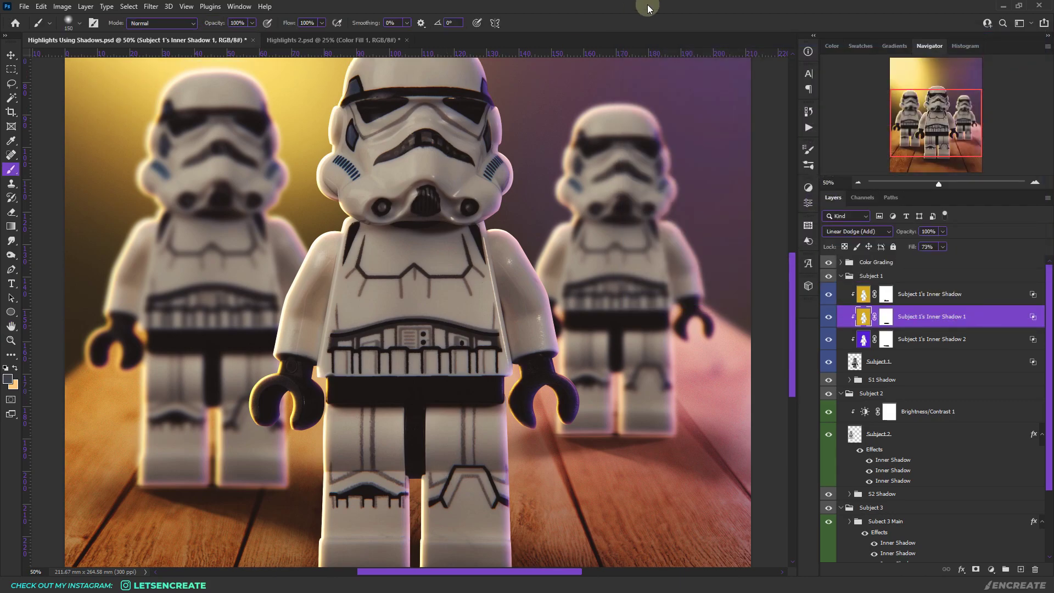
scroll(958, 339, down, 2)
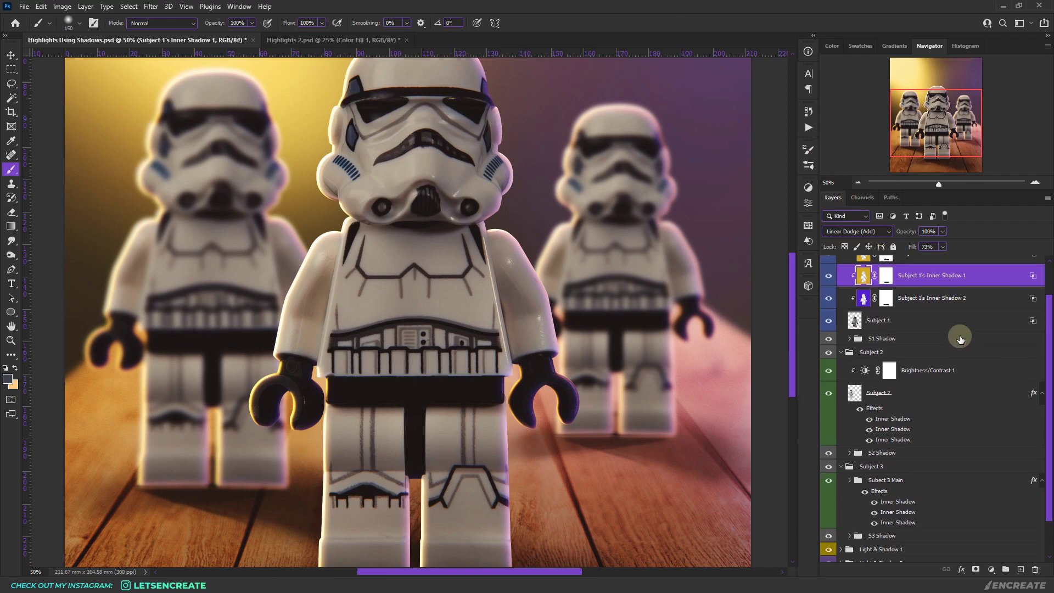
click(960, 392)
right_click(1035, 396)
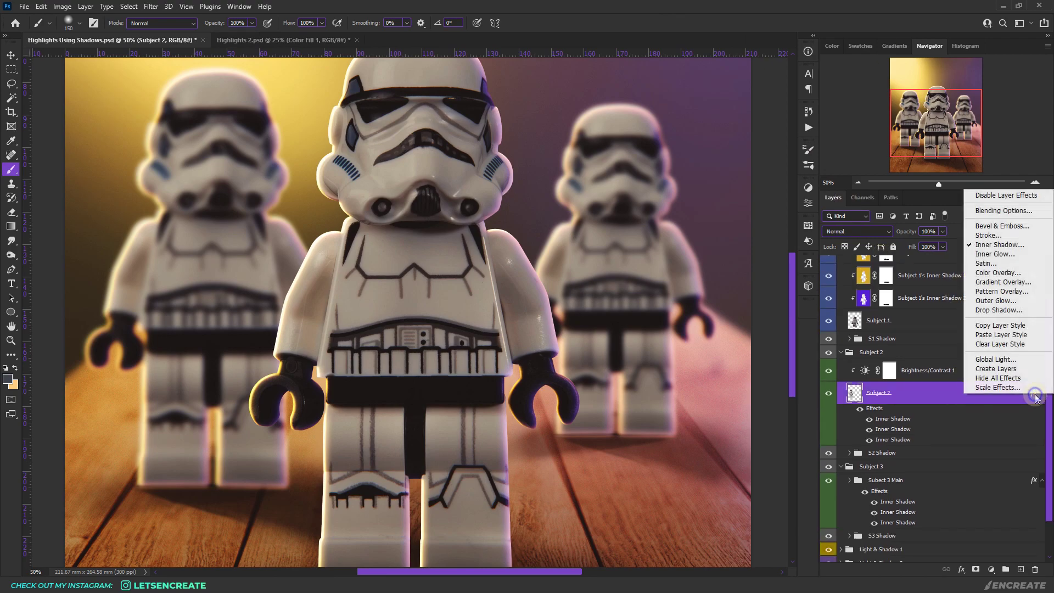
click(1006, 371)
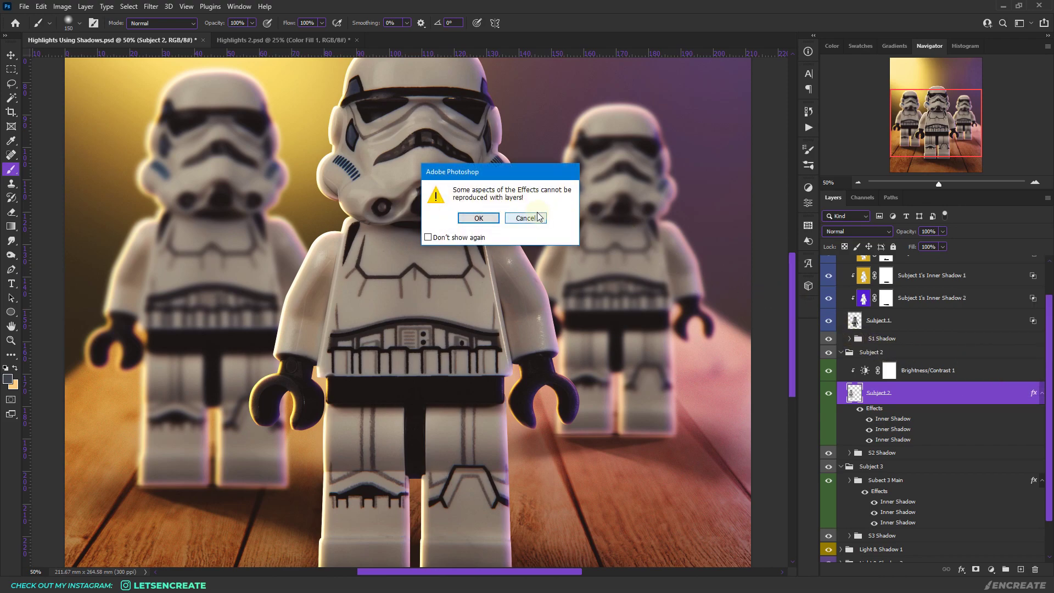
click(476, 219)
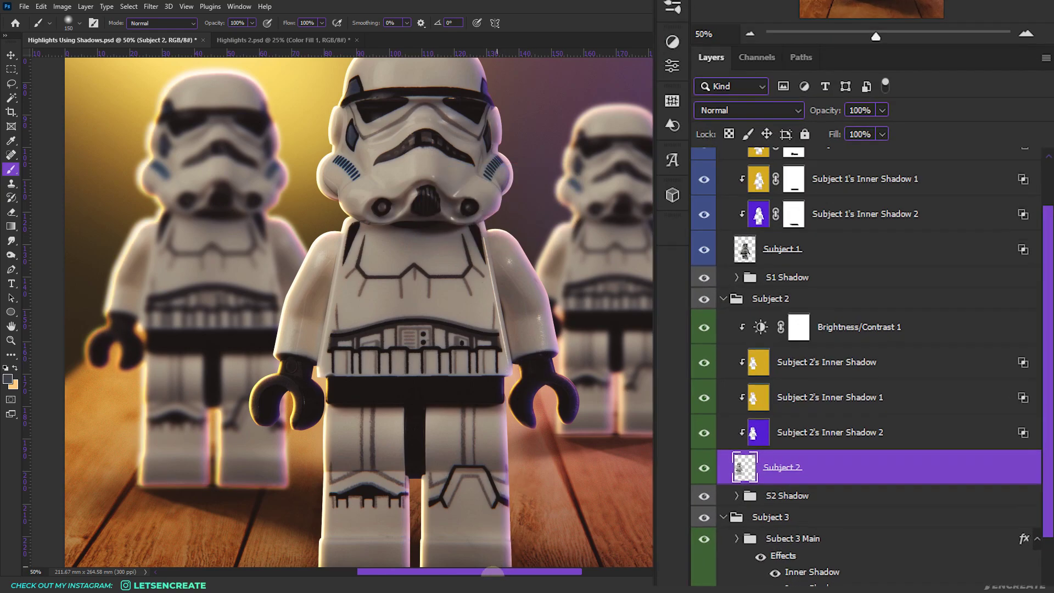
Move Subject 2's three inner shadow layers above the Brightness/Contrast 1 adjustment layer.
drag(485, 573, 464, 574)
click(901, 323)
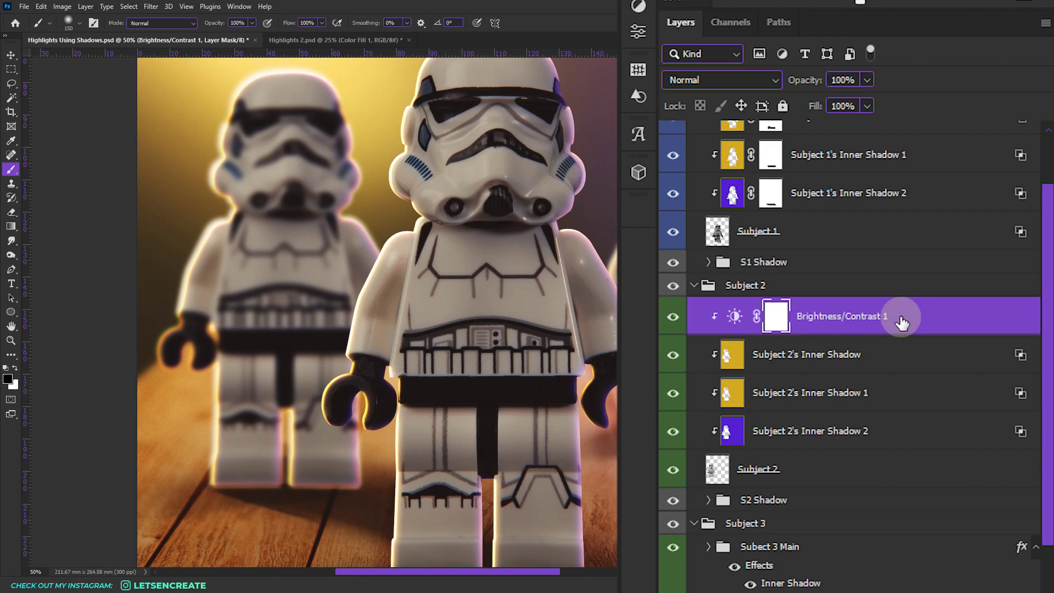
click(796, 479)
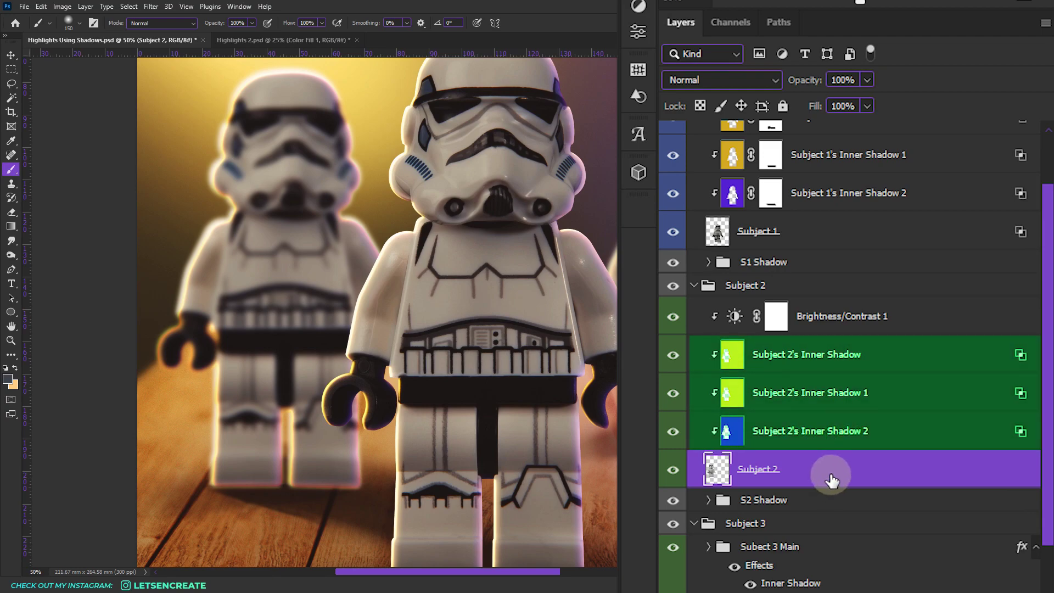
click(841, 369)
scroll(865, 386, up, 1)
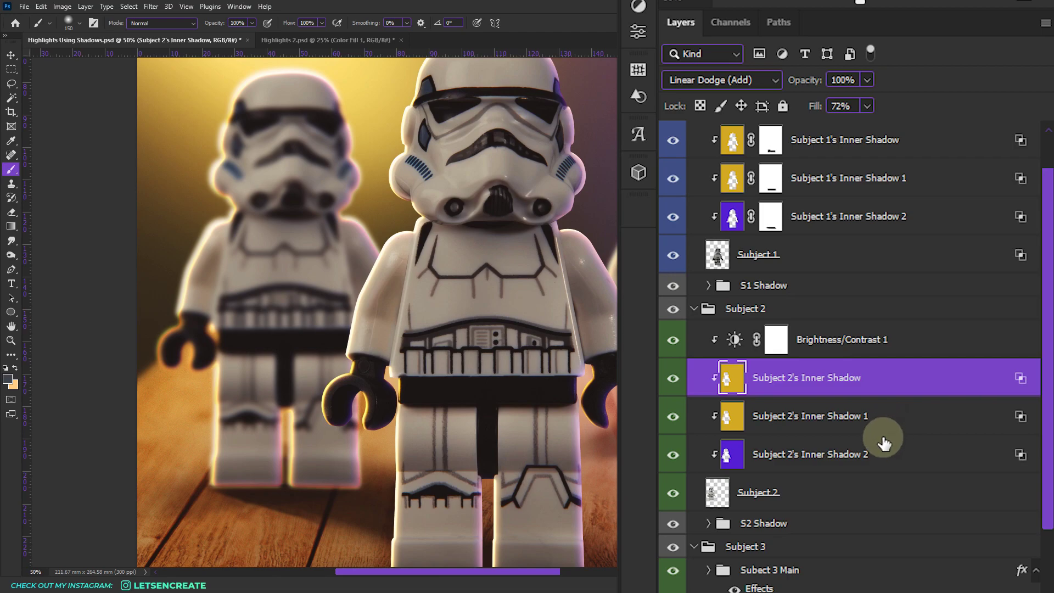
click(903, 454)
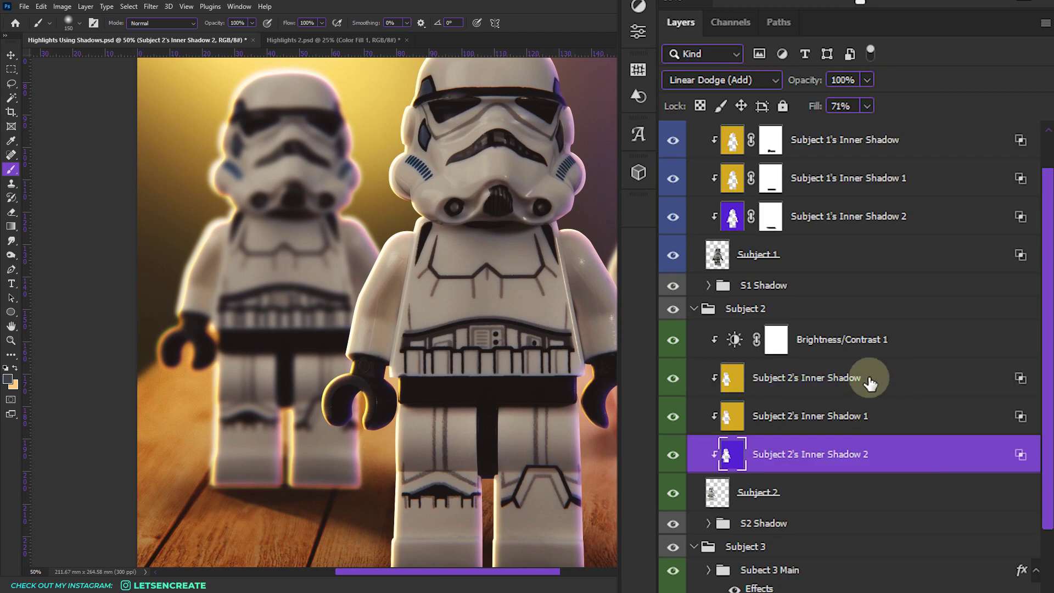
shift+click(870, 378)
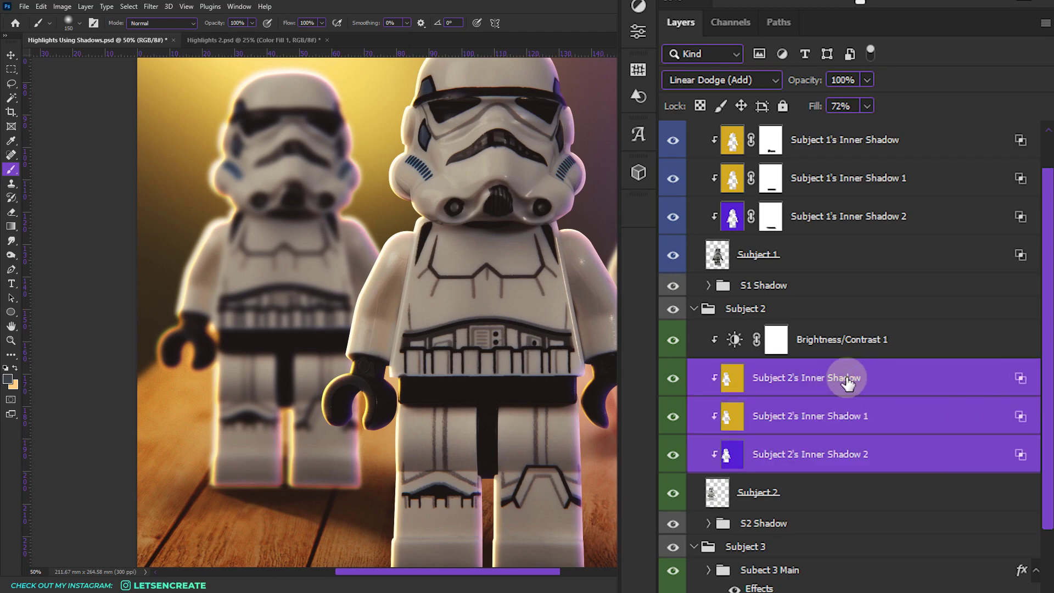
drag(846, 383, 849, 347)
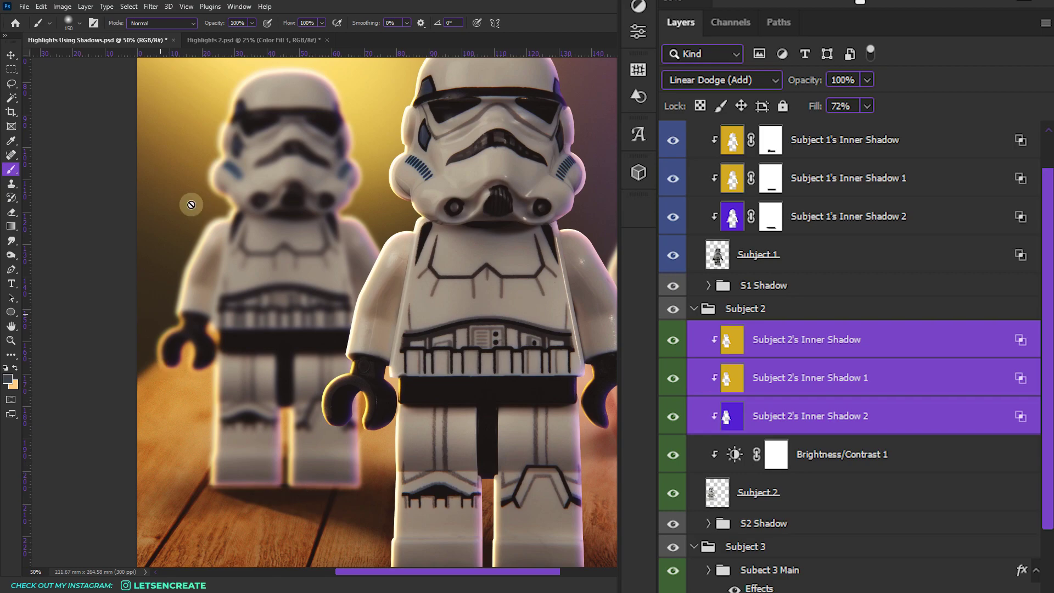
Add a layer mask to each of Subject 2's three inner shadow layers.
click(875, 311)
click(881, 339)
click(975, 569)
click(948, 407)
click(975, 568)
click(933, 429)
click(975, 569)
Paint out the highlight beneath Subject 2's feet on the masks of all three inner shadow layers.
mouse_move(305, 461)
mouse_down()
mouse_move(331, 496)
mouse_move(229, 499)
mouse_up()
key(alt+bracketright)
mouse_move(498, 531)
mouse_down()
mouse_move(313, 498)
mouse_move(216, 496)
mouse_move(427, 498)
mouse_up()
key(alt+bracketright)
Convert the inner shadow effects of the Subect 3 Main group into separate clipped layers with Create Layers.
scroll(946, 403, down, 2)
scroll(944, 404, down, 1)
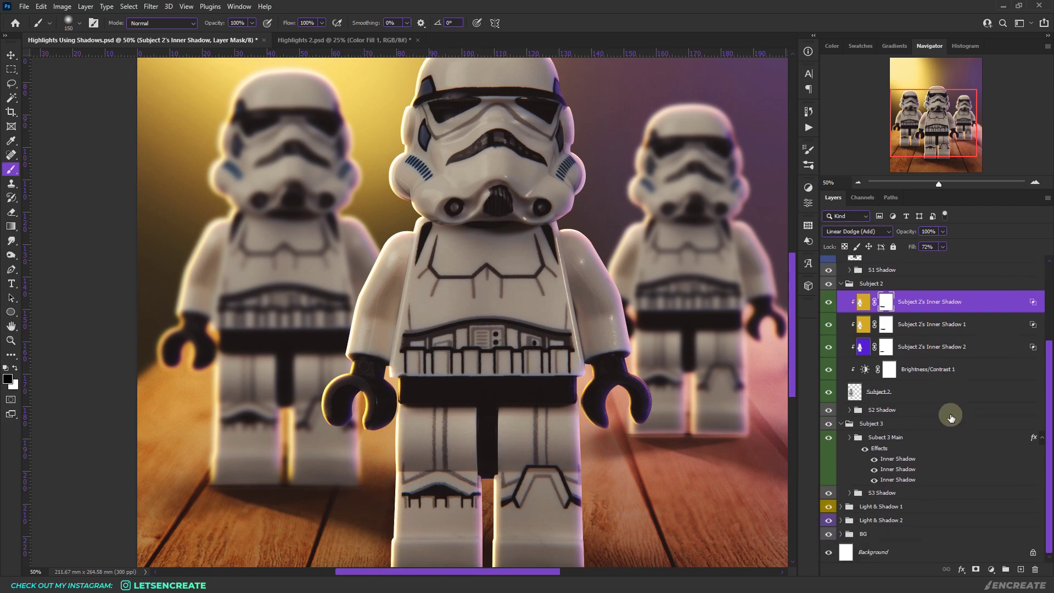
click(899, 439)
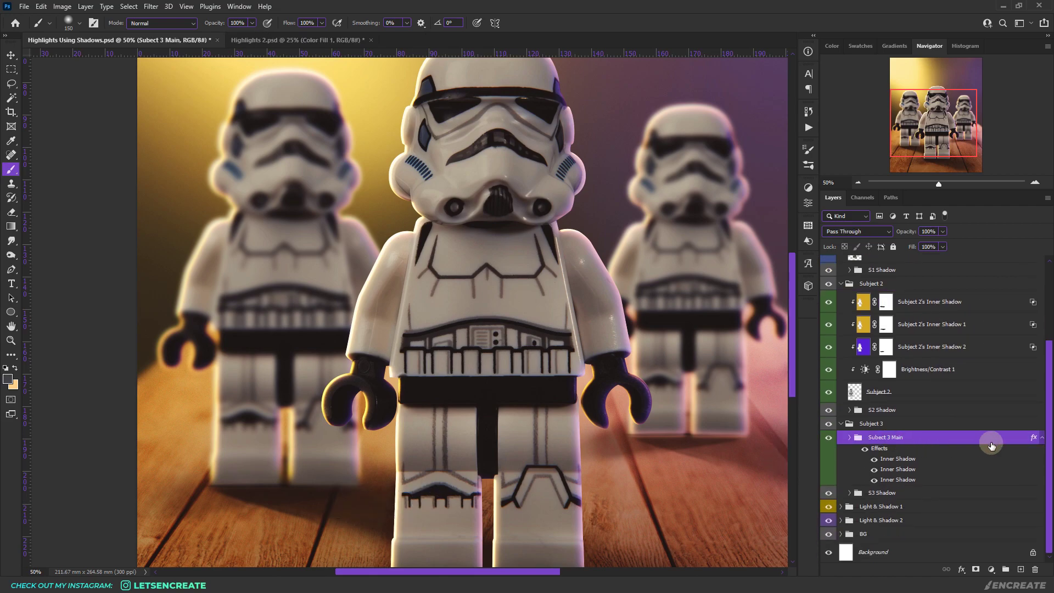
right_click(1035, 439)
click(1011, 411)
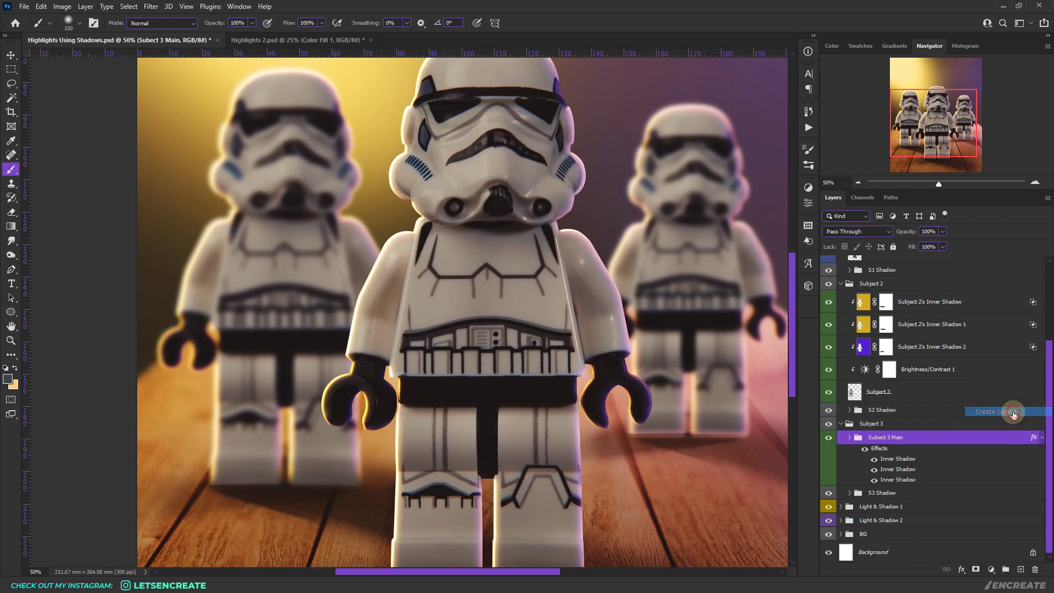
Add a layer mask to each of Subect 3 Main's three inner shadow layers.
scroll(957, 433, down, 1)
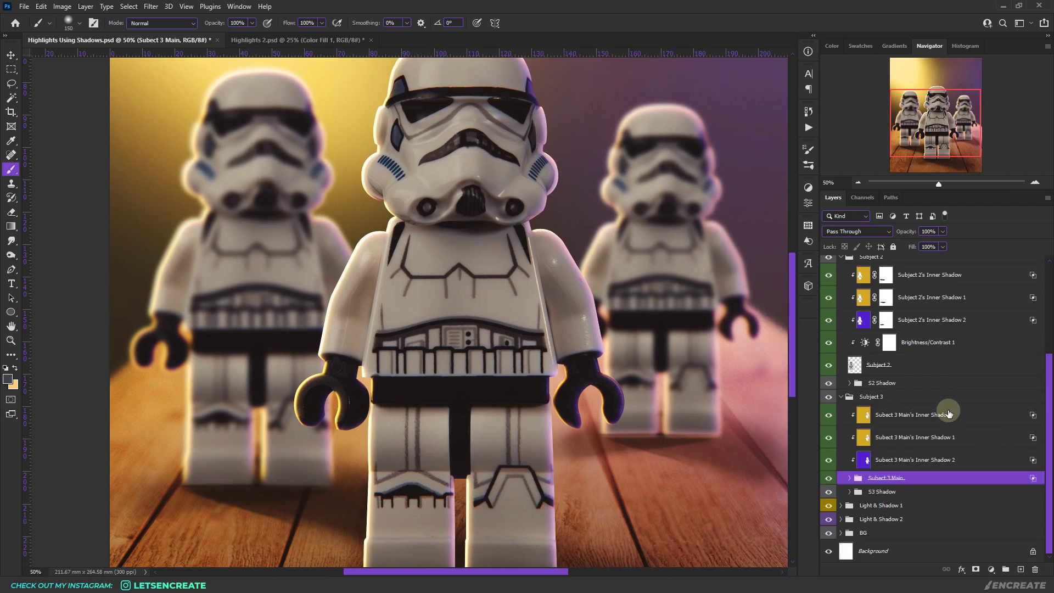
click(940, 420)
click(975, 569)
click(915, 439)
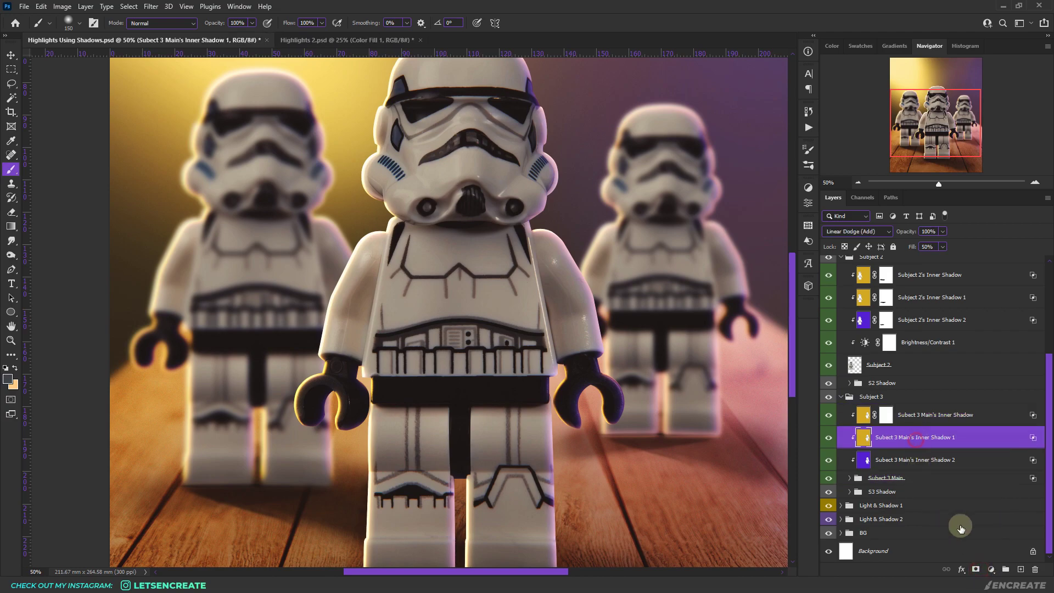
click(975, 569)
click(928, 459)
click(975, 569)
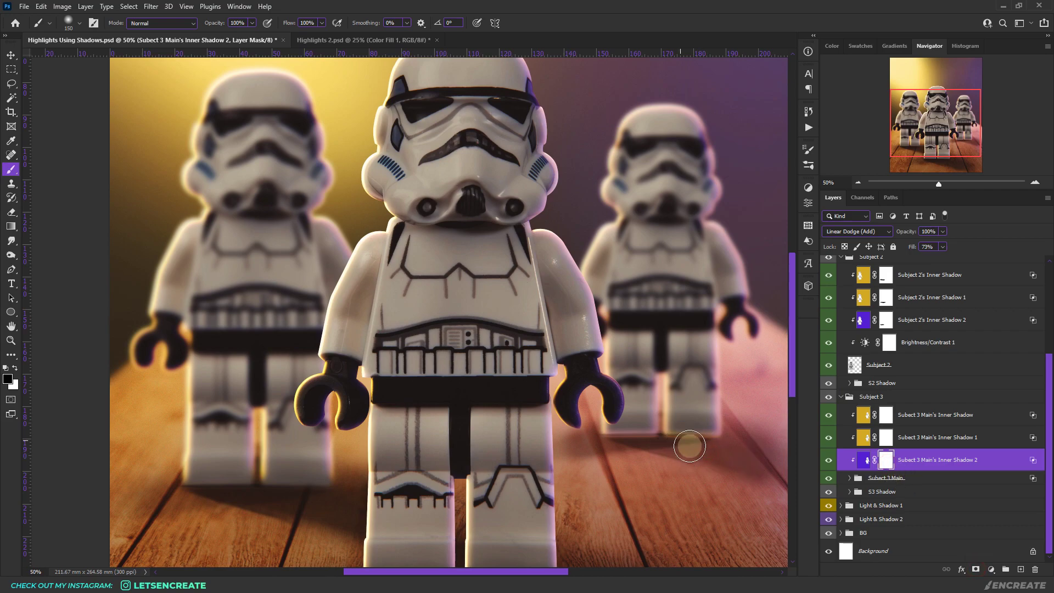
Paint out the highlight beneath Subject 3's feet on the masks of its three inner shadow layers.
key(alt+bracketright)
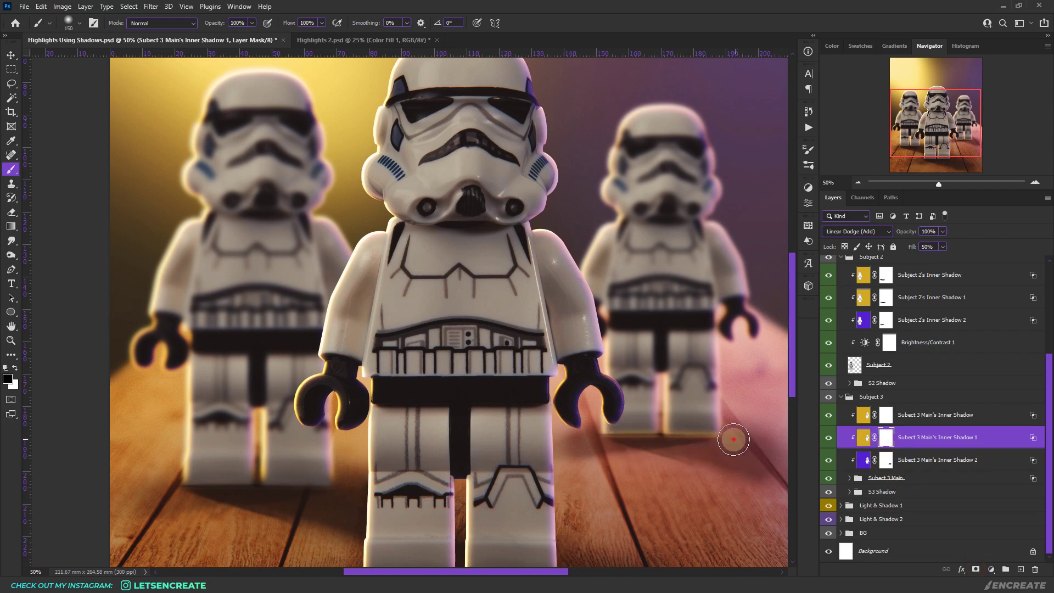
key(alt+bracketright)
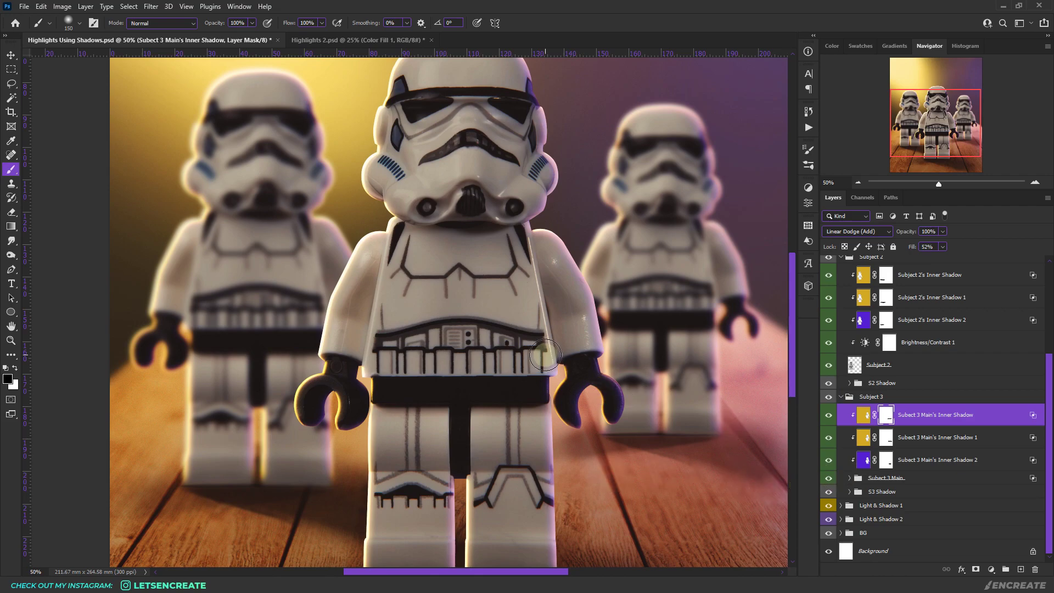
scroll(546, 355, up, 1)
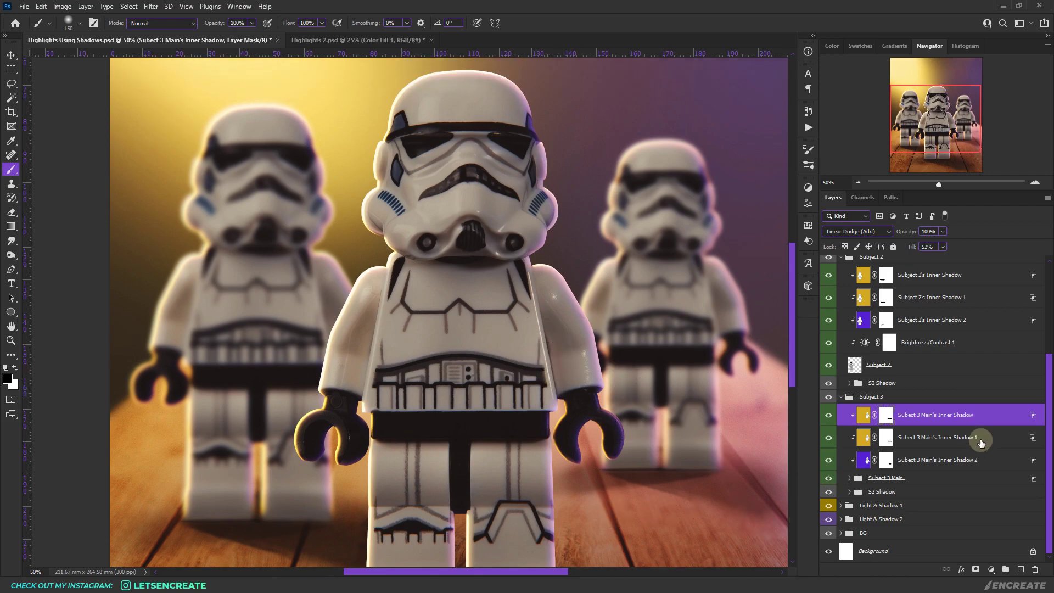
scroll(976, 434, up, 5)
click(933, 362)
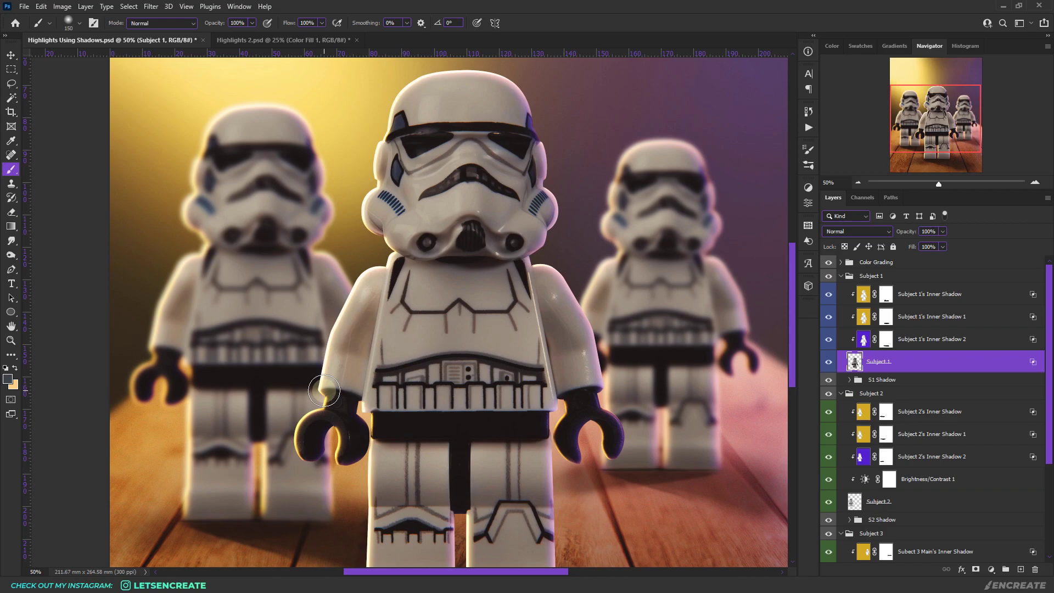
click(581, 352)
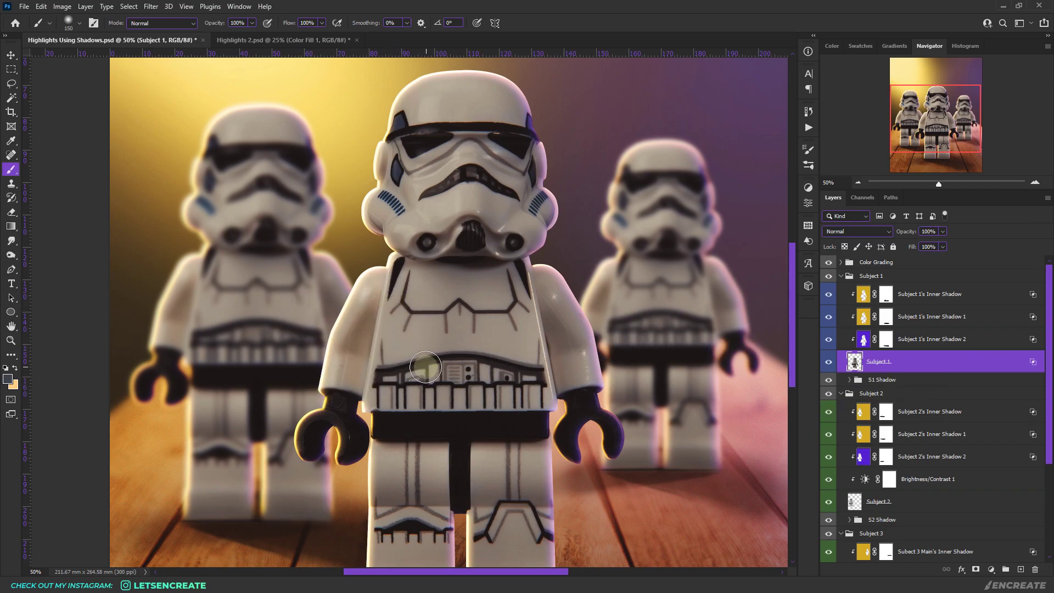
scroll(439, 362, up, 1)
click(892, 357)
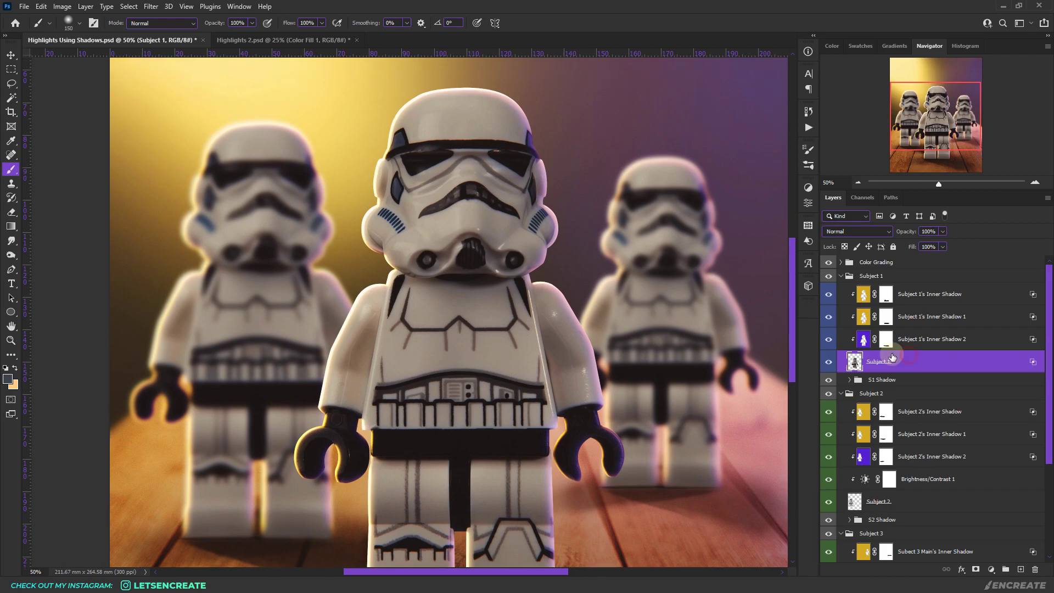
Target the Subject 1's Inner Shadow layer thumbnail and set the Smudge tool to Soft Round Pressure Opacity and Flow at 50% strength.
click(865, 297)
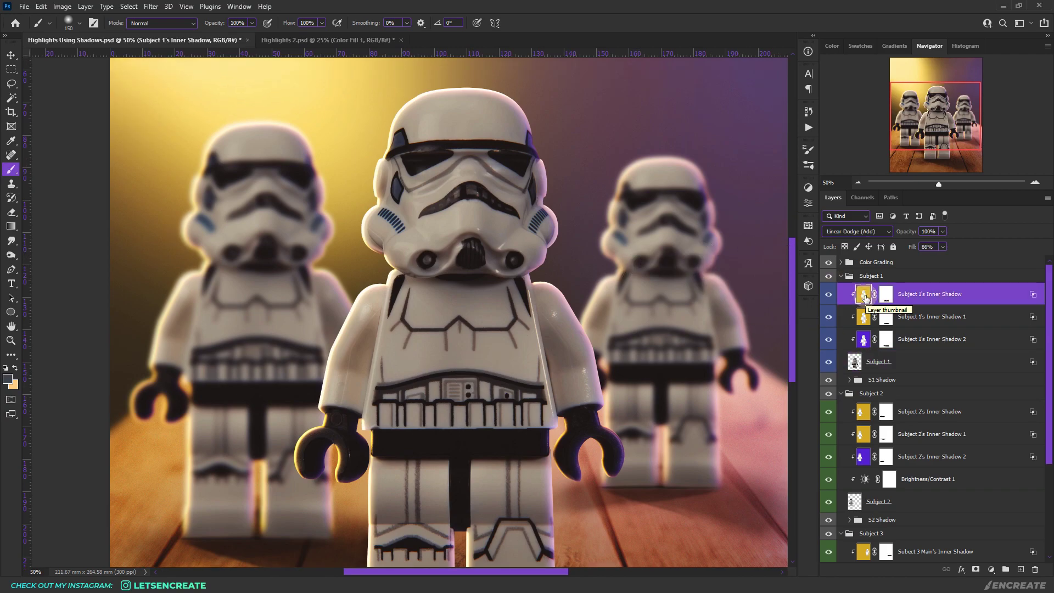
key(m)
key(ctrl+0)
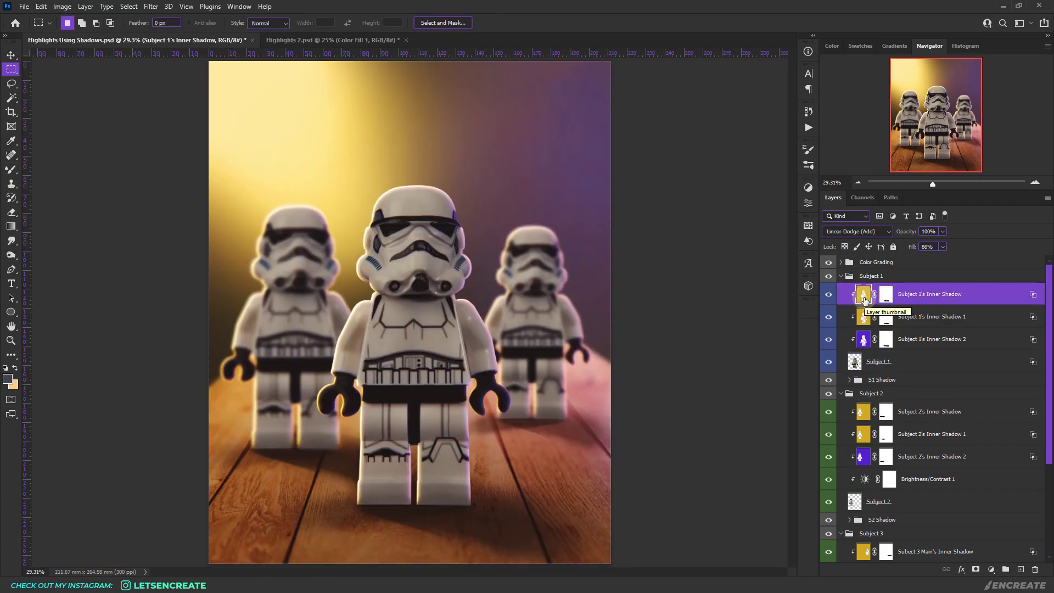
click(12, 242)
click(73, 25)
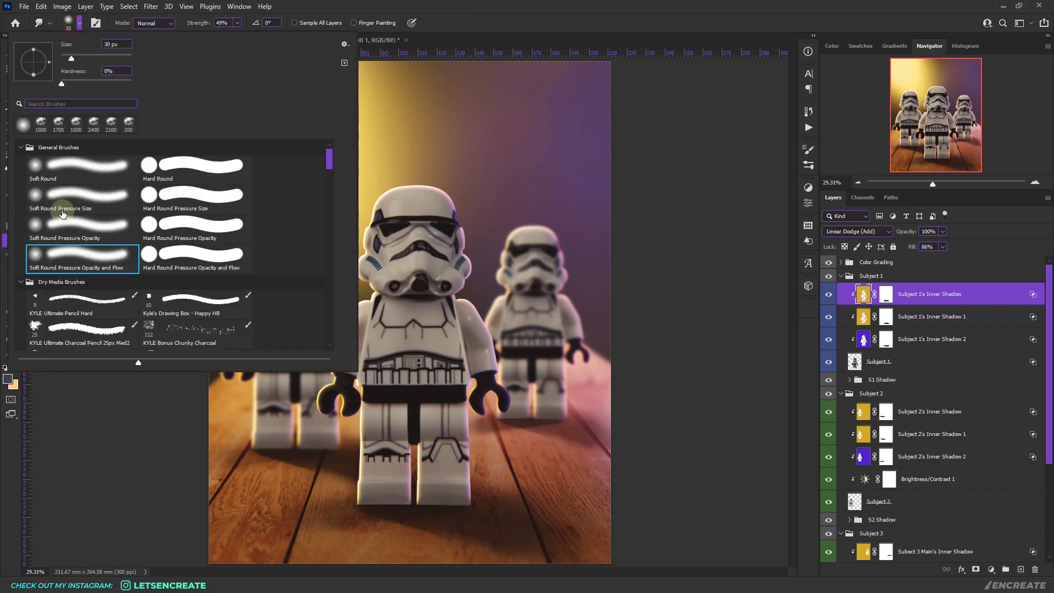
double_click(52, 260)
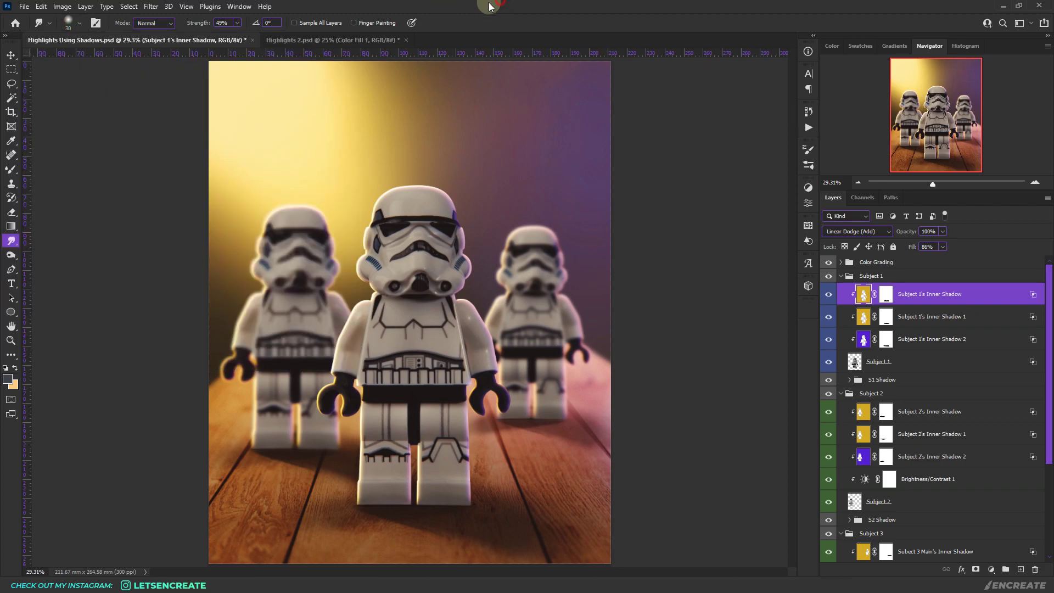
drag(201, 27, 199, 25)
Smudge the yellow rim highlight along the front trooper's helmet edge on Subject 1's Inner Shadow, enlarging the brush as needed.
click(10, 340)
drag(371, 231, 419, 240)
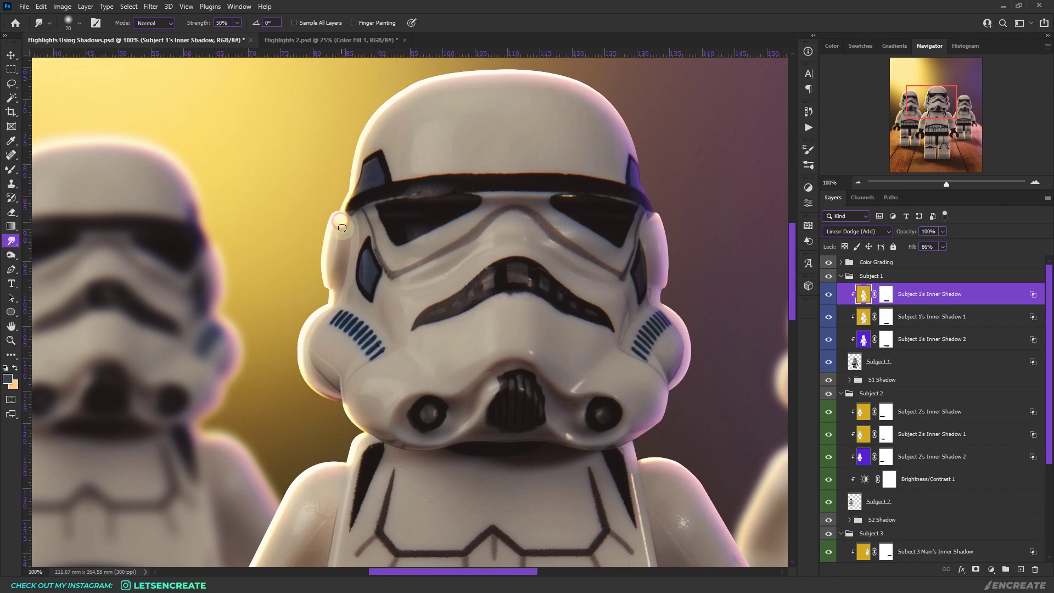
scroll(463, 226, up, 1)
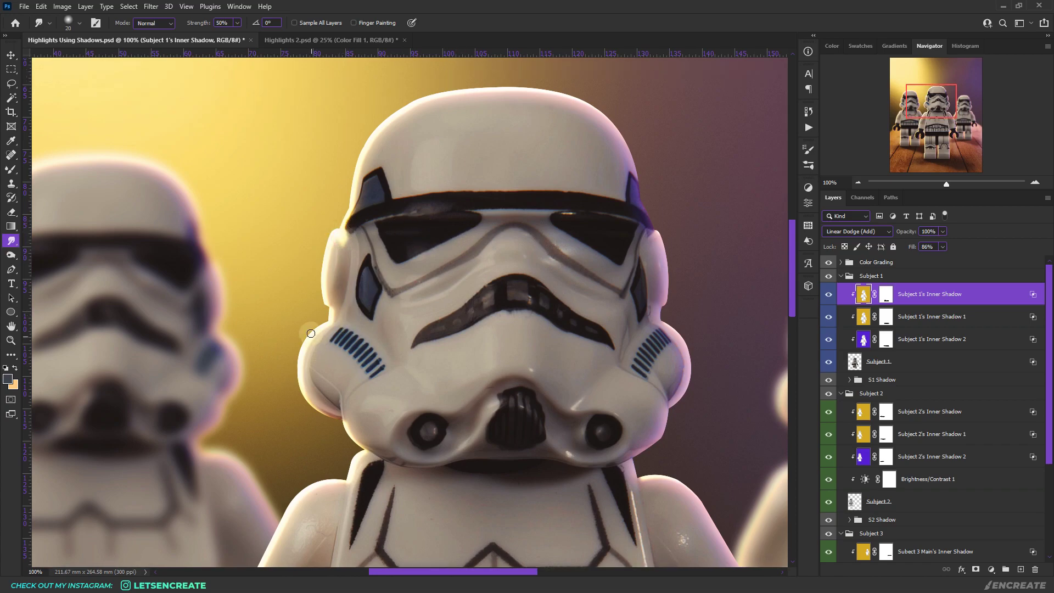
scroll(414, 138, up, 2)
scroll(413, 137, up, 1)
key(bracketright)
key(bracketright)
key(bracketright)
key(alt+bracketleft)
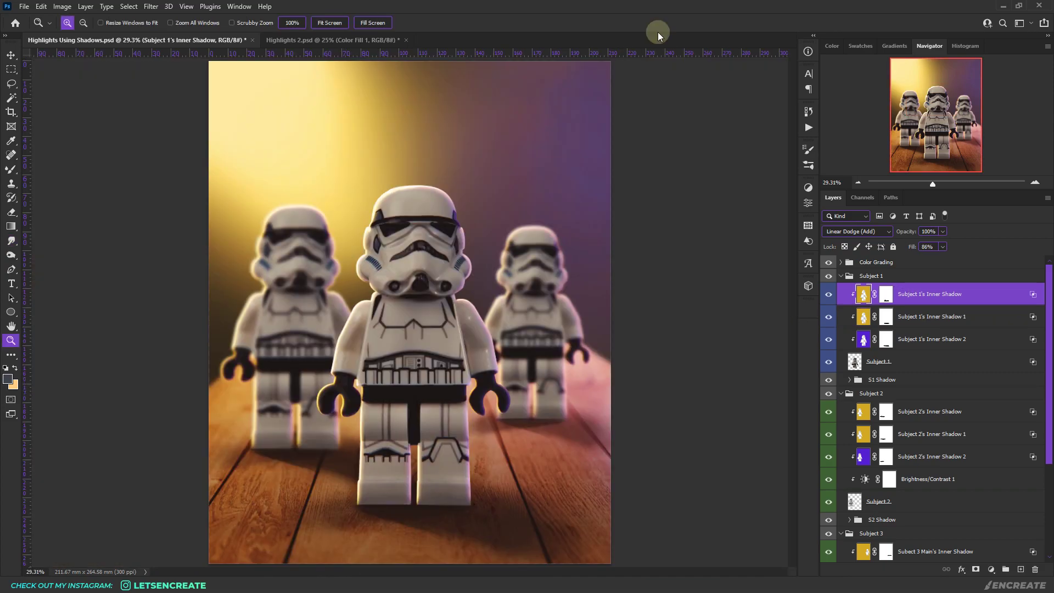
Switch to the Highlights 2.psd document and examine the large battle mech up close.
click(328, 40)
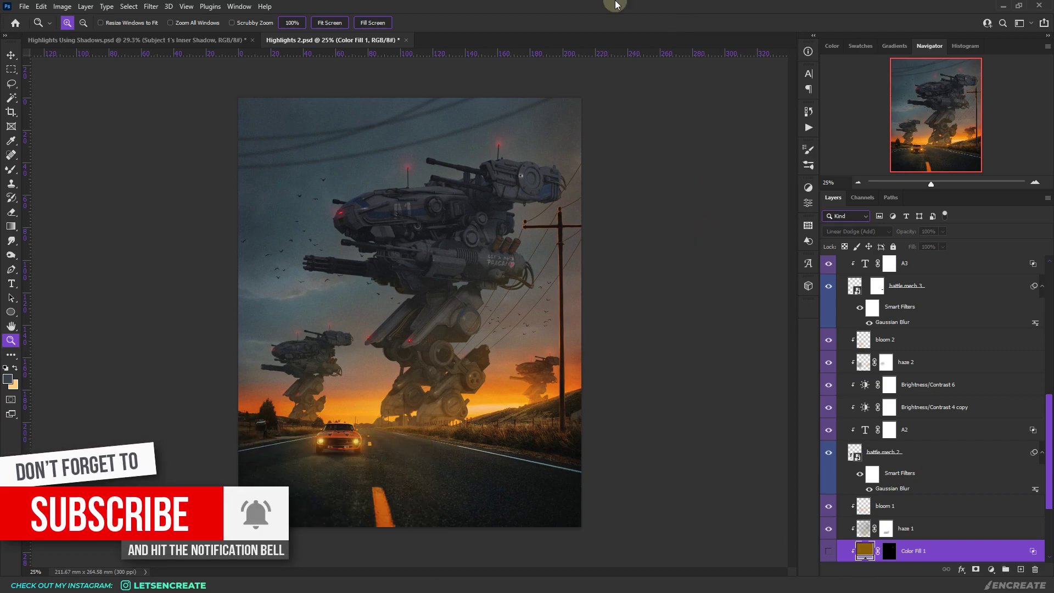
click(537, 288)
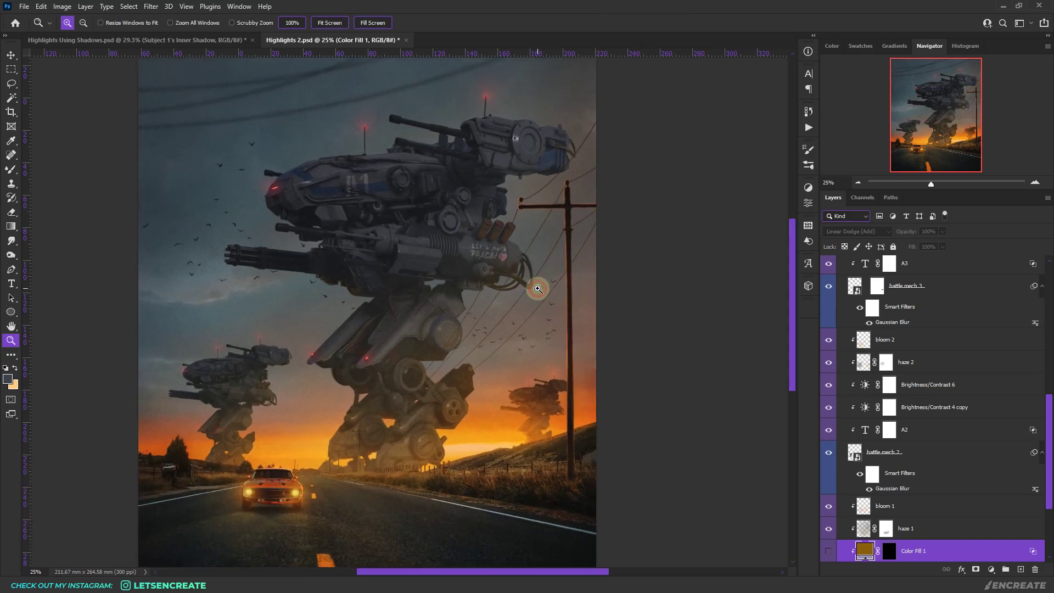
click(565, 209)
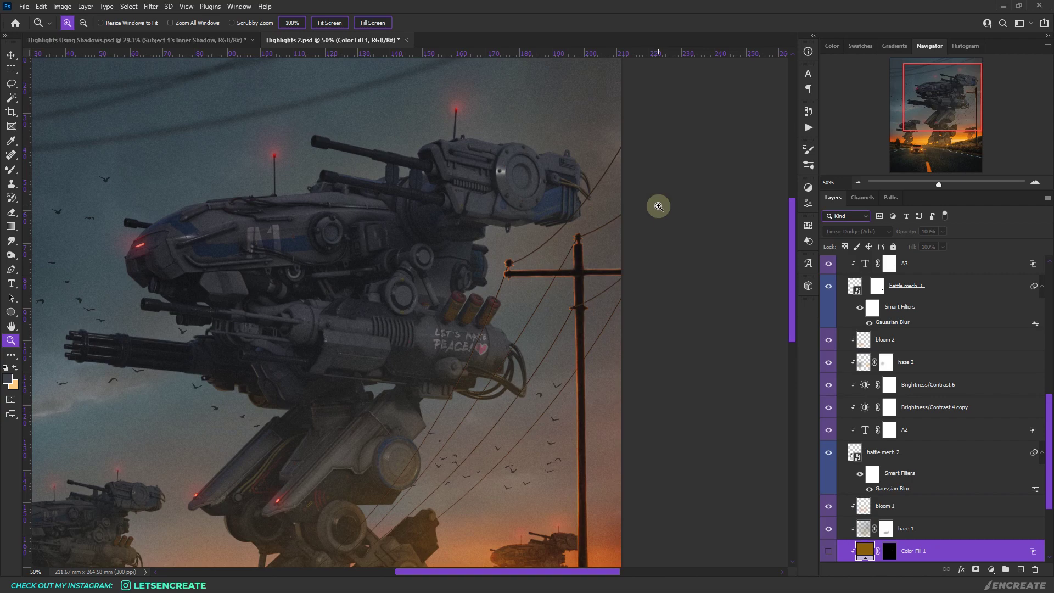
click(329, 23)
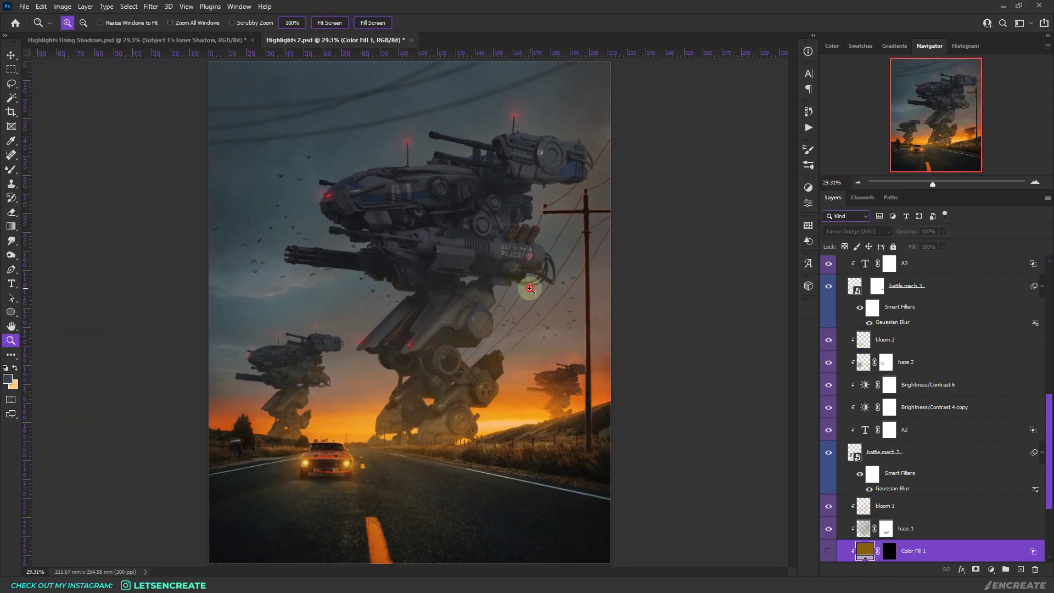
click(530, 288)
click(617, 190)
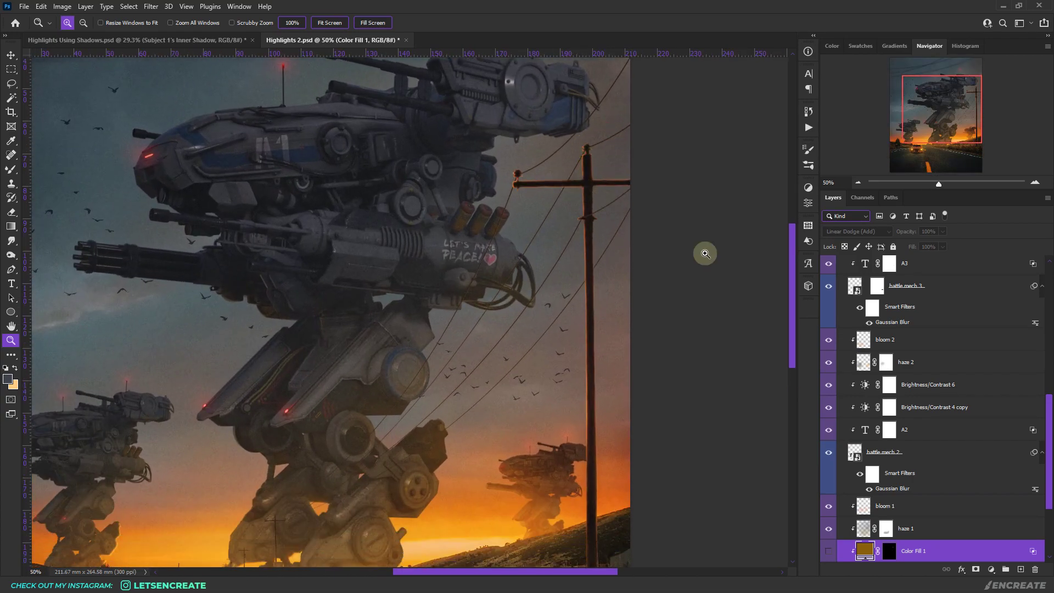
Add an Inner Shadow effect to the battle mech 1 layer and change its color to light orange.
scroll(931, 503, down, 3)
click(932, 501)
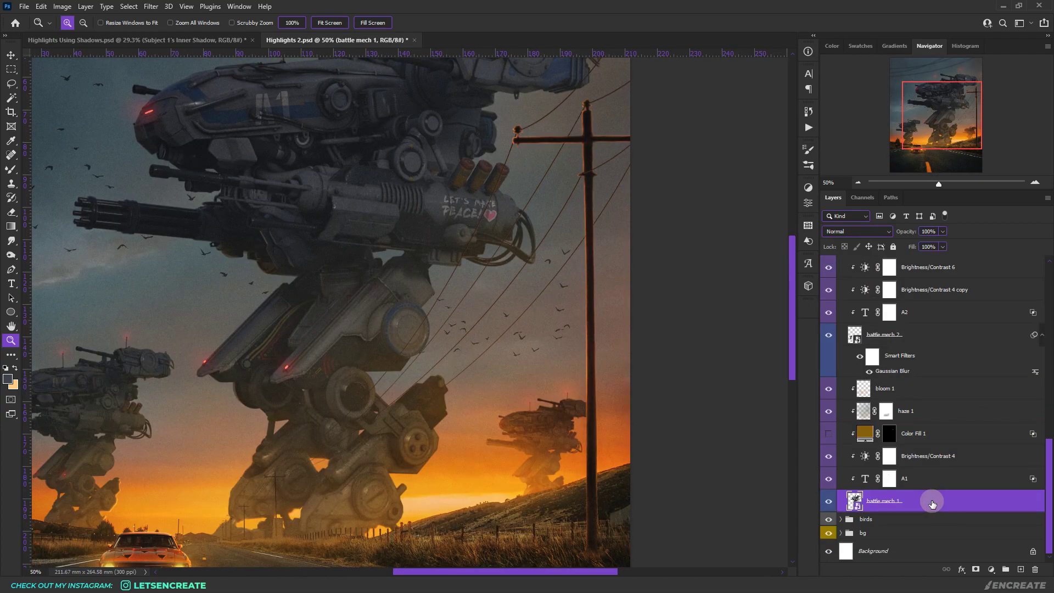
right_click(932, 503)
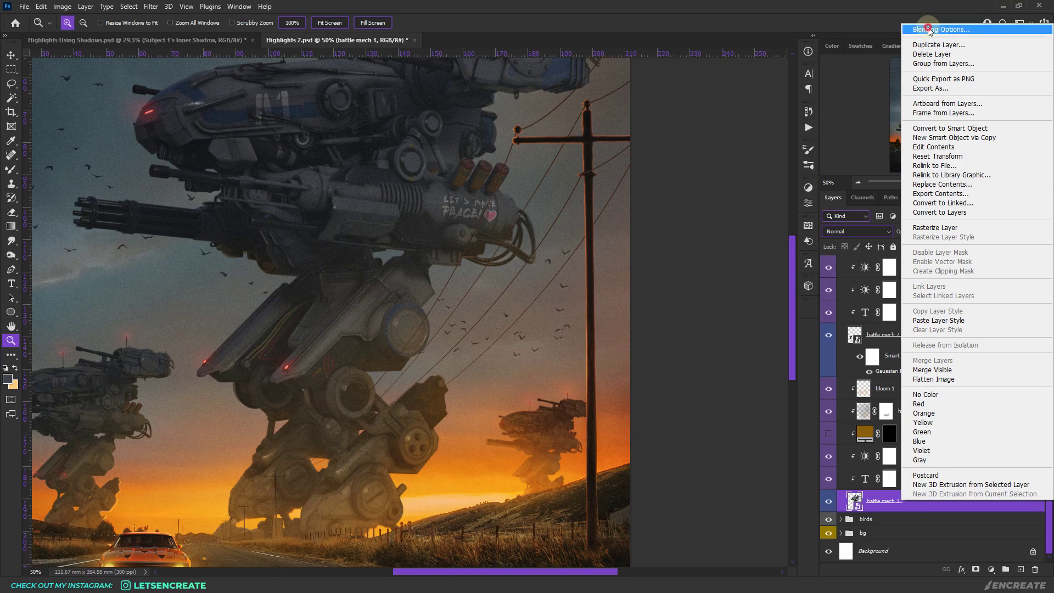
click(816, 430)
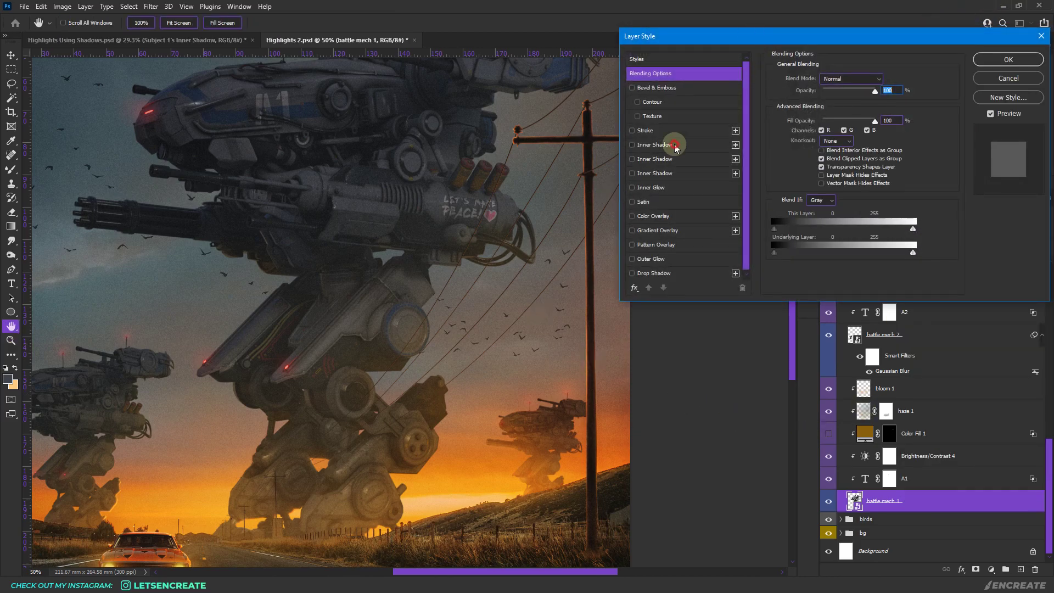
click(674, 146)
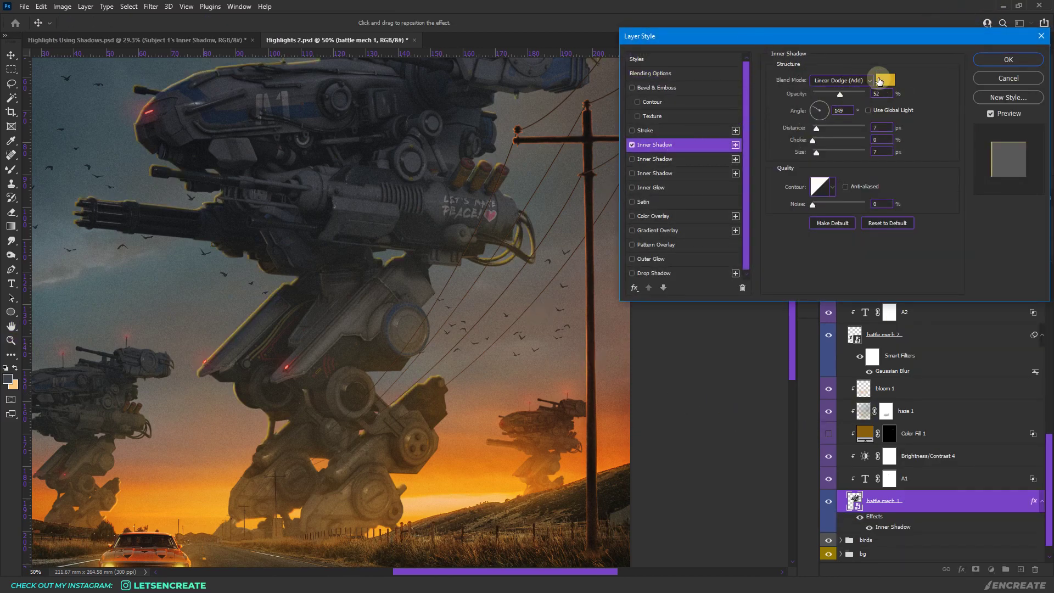
click(884, 80)
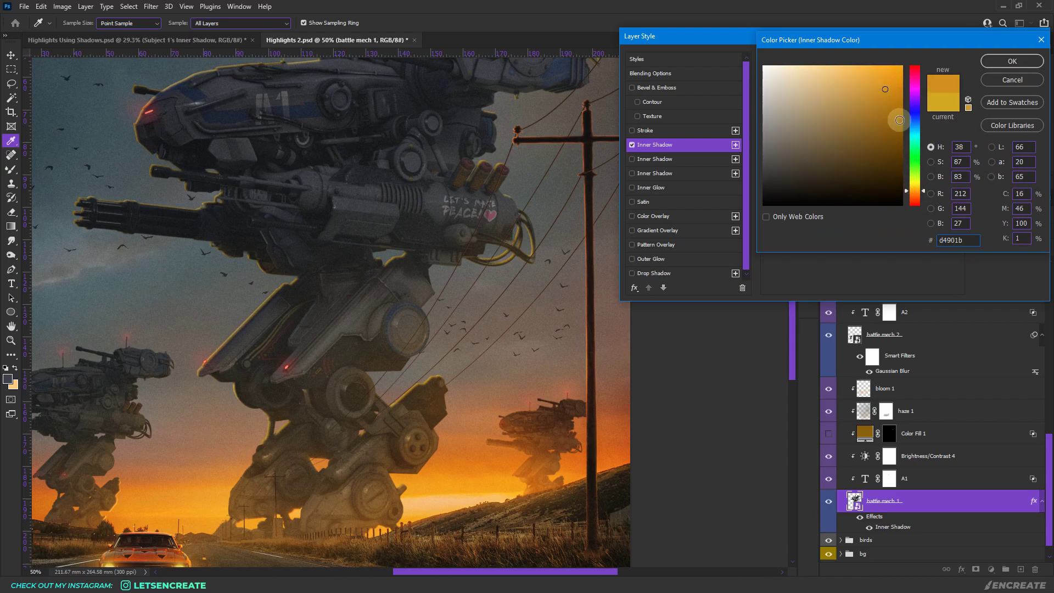
click(872, 80)
key(Return)
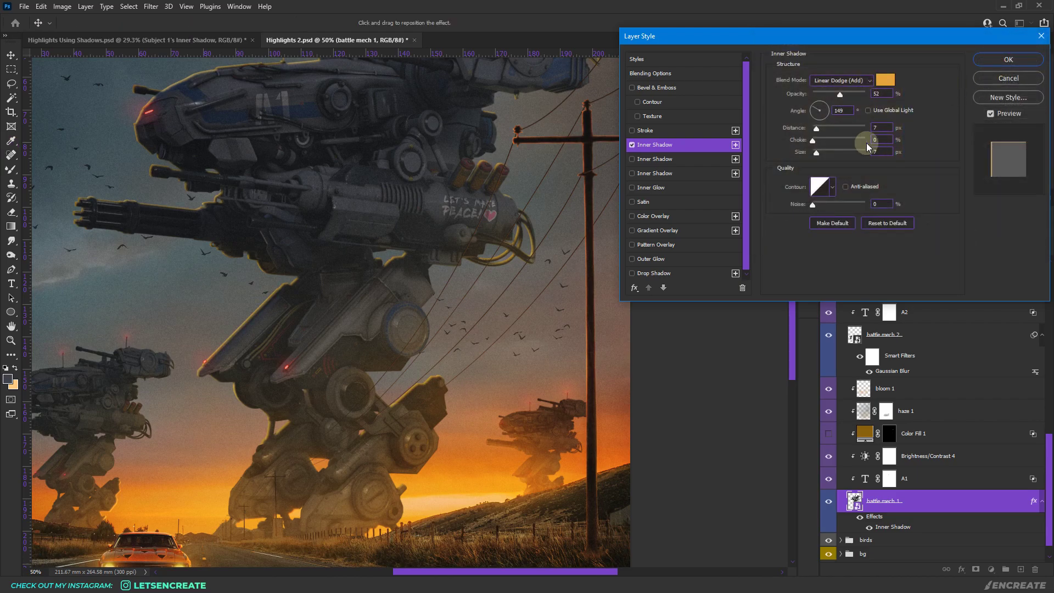
Set the inner shadow's angle to -22° and its blend mode to Color Dodge.
click(829, 114)
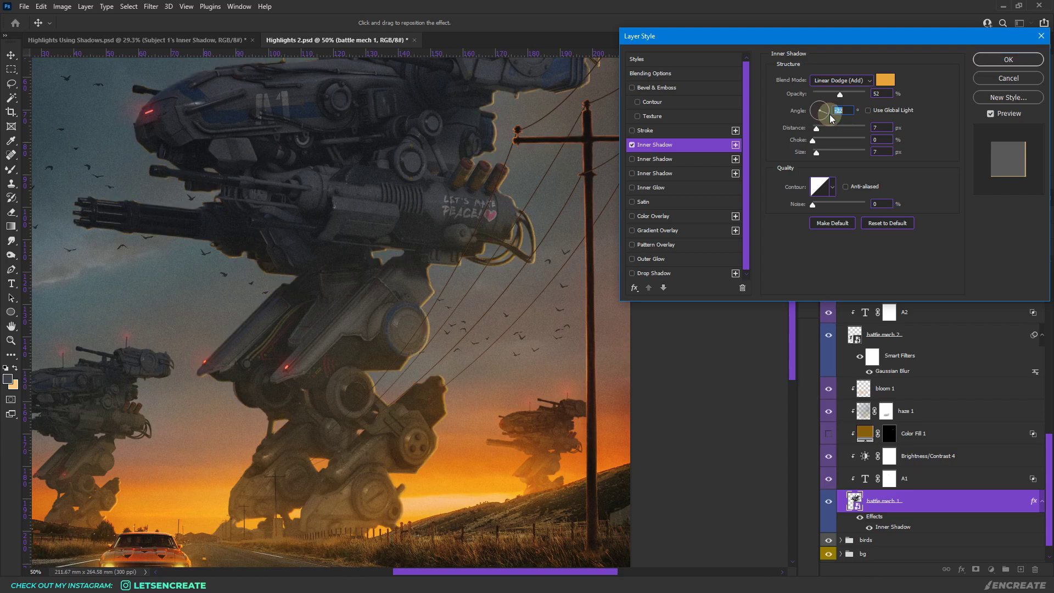
click(842, 86)
click(838, 181)
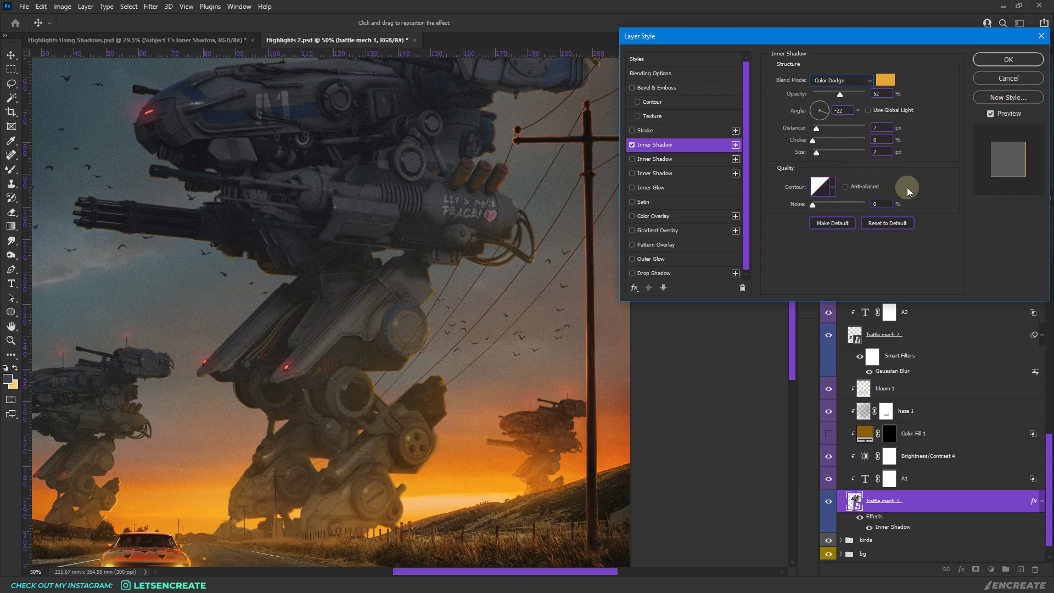
Shift the inner shadow's color to golden yellow and set its opacity to 74%.
click(856, 94)
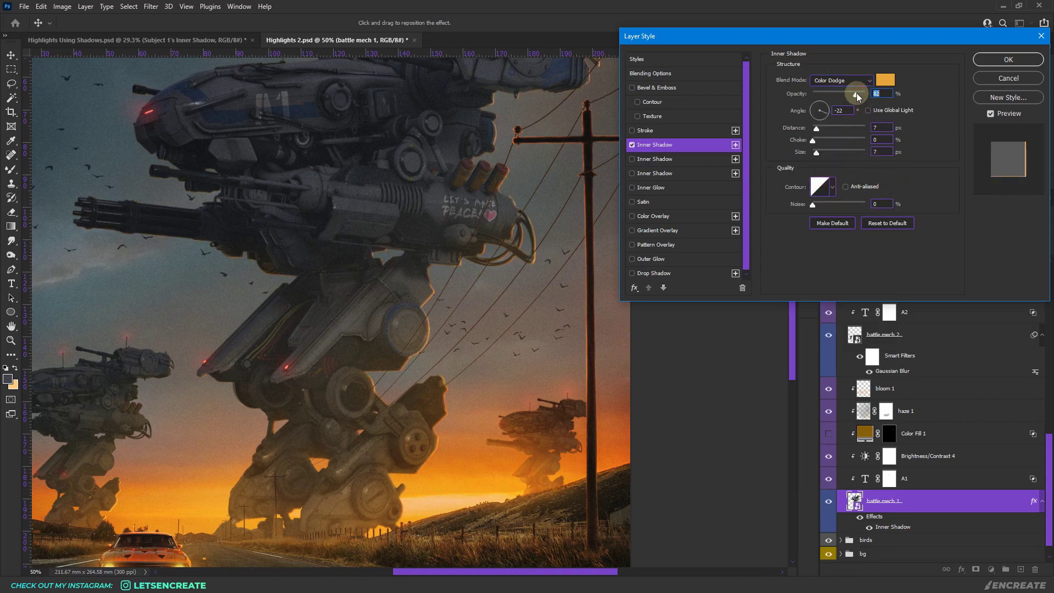
click(885, 79)
drag(914, 190, 915, 192)
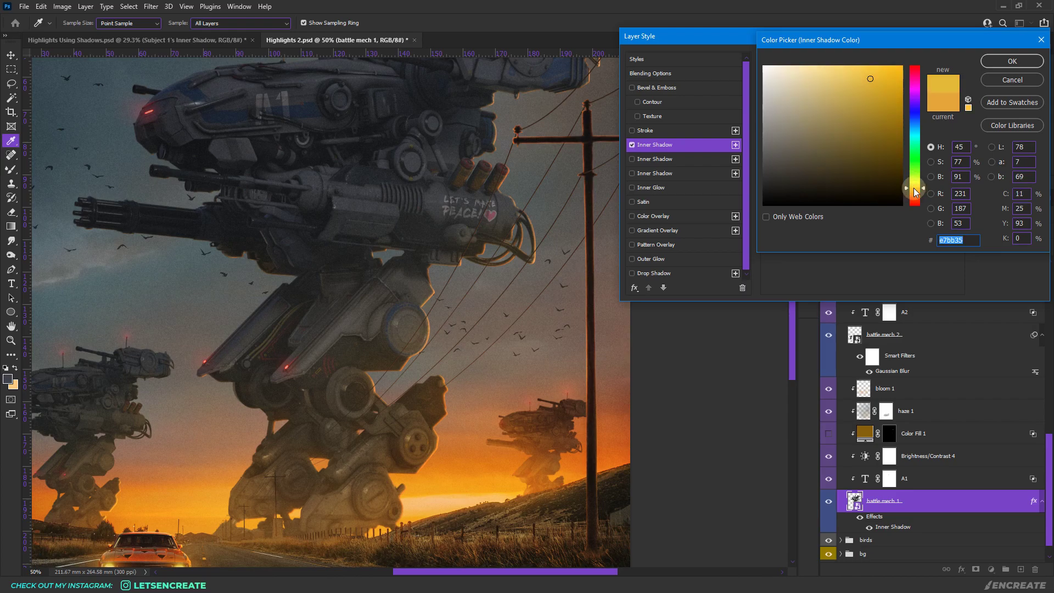
click(1011, 61)
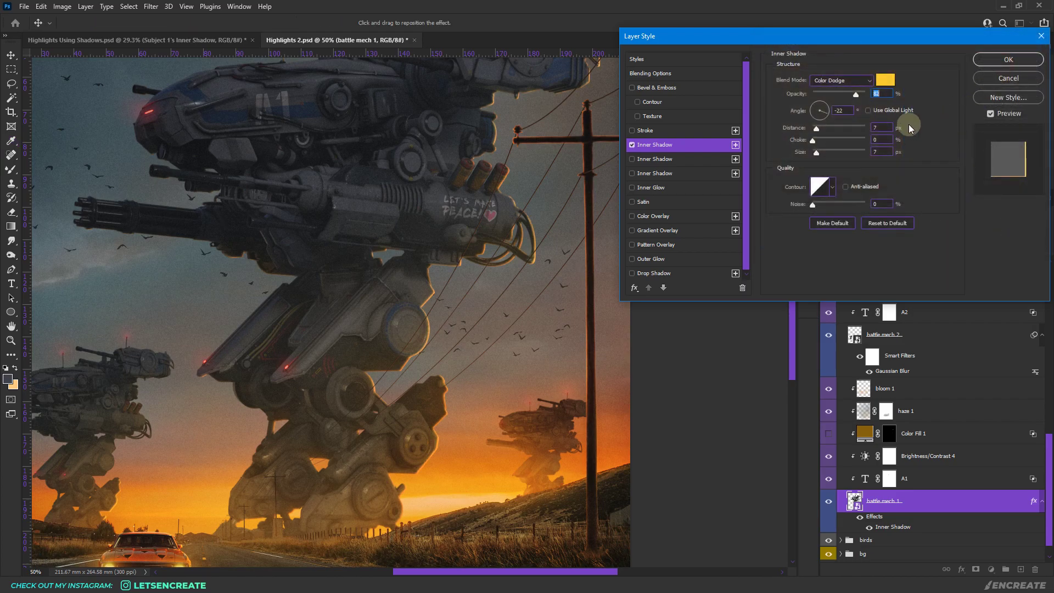
drag(853, 95, 853, 96)
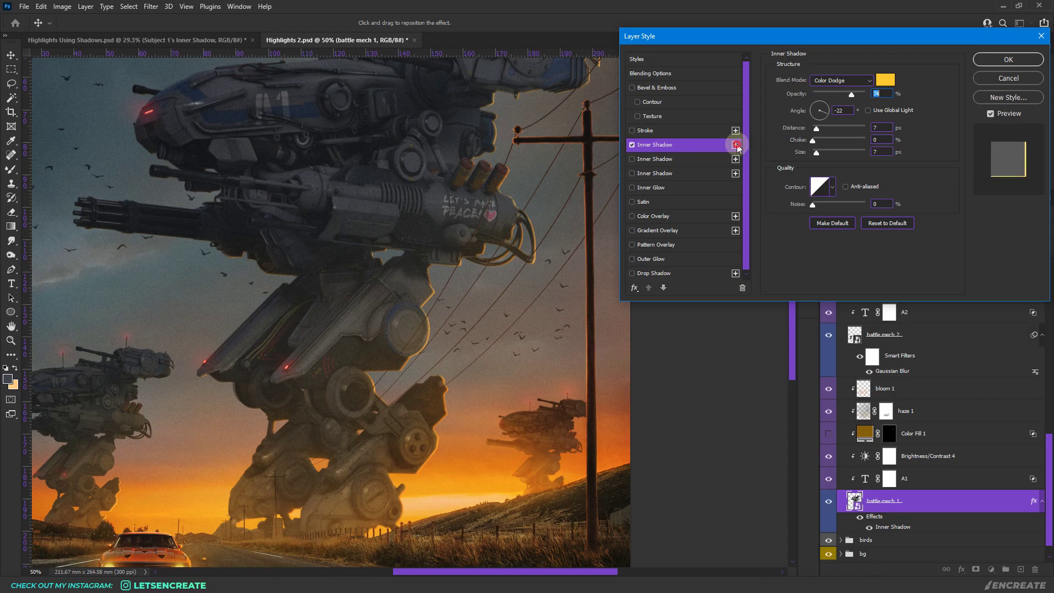
Add a second Inner Shadow, with the upper one's angle at -31° and the lower one at -30° with 21 px distance.
click(735, 145)
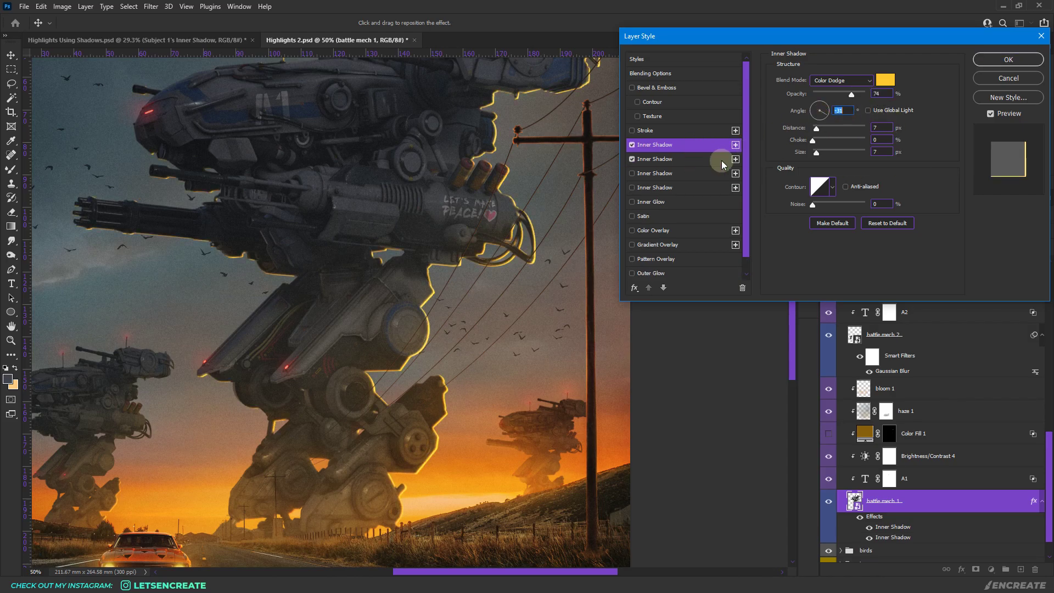
click(697, 159)
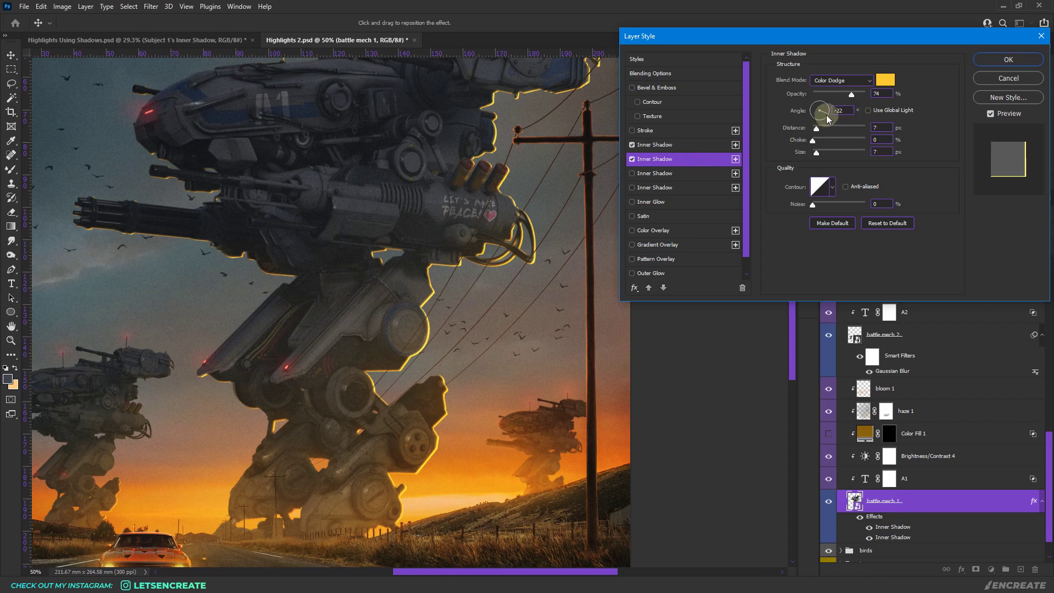
click(816, 129)
drag(817, 129, 820, 130)
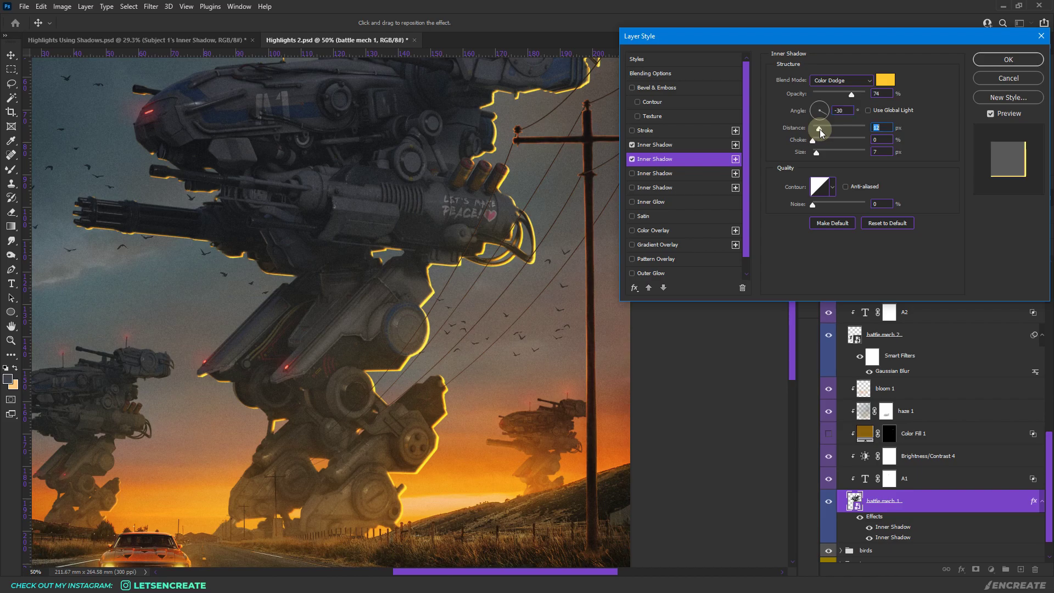
click(877, 128)
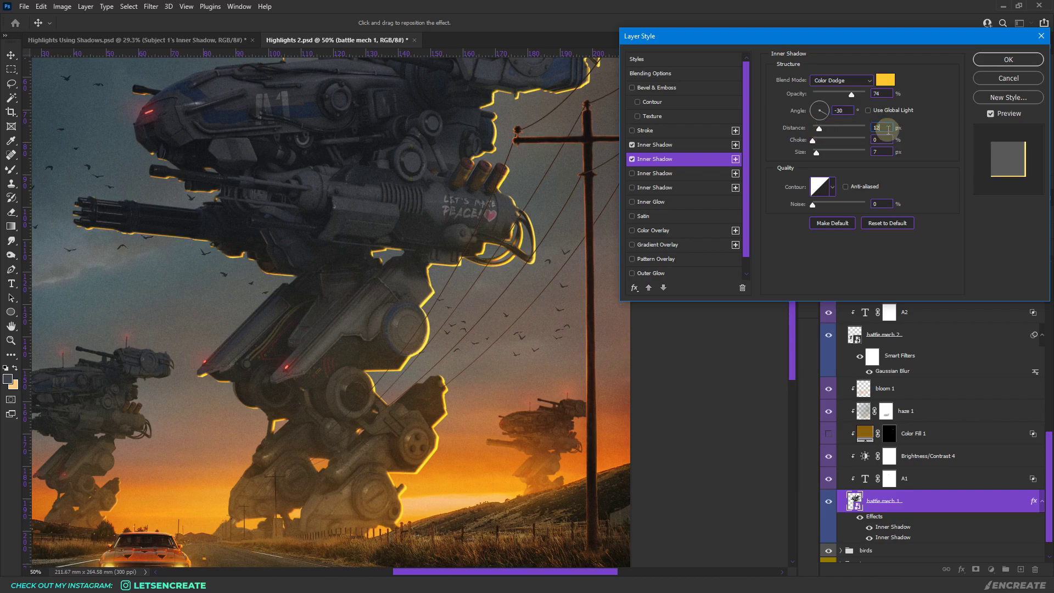
text(21)
Set the lower inner shadow's size to 18 px and its opacity to 25%, and apply the layer style.
click(881, 152)
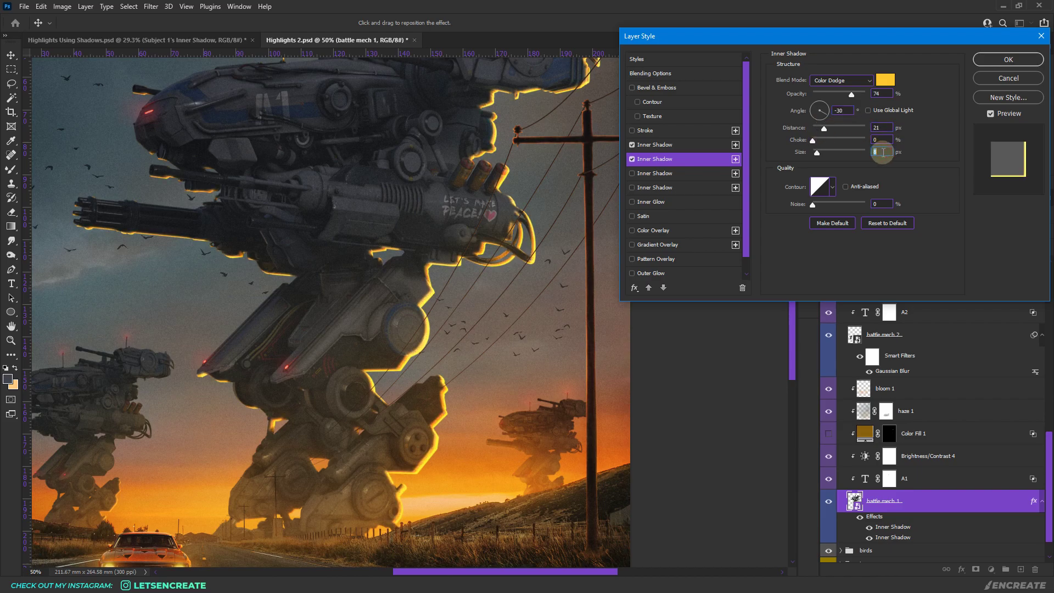
scroll(886, 152, up, 6)
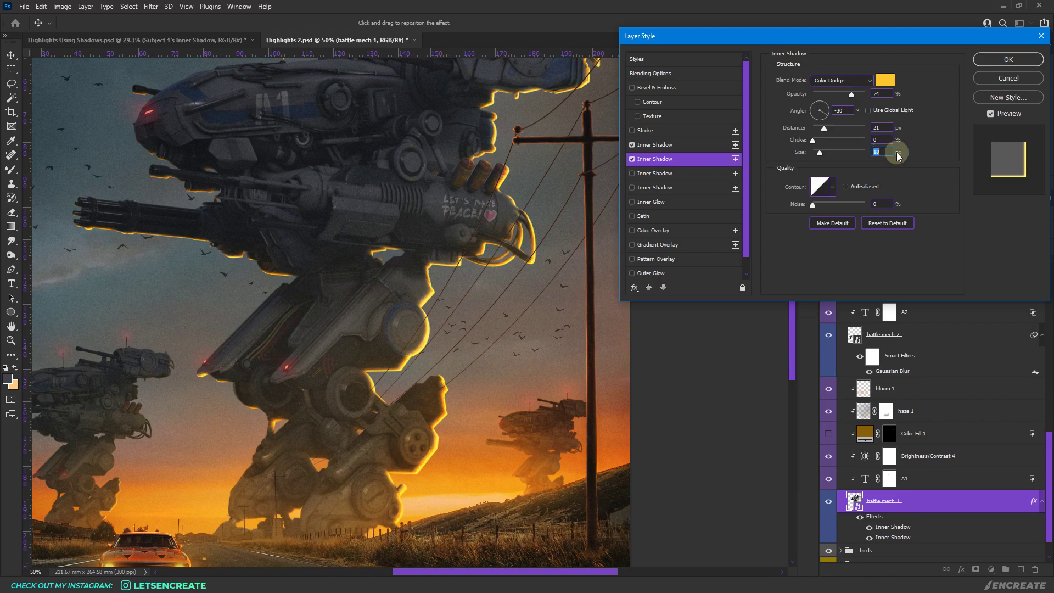
drag(851, 95, 829, 95)
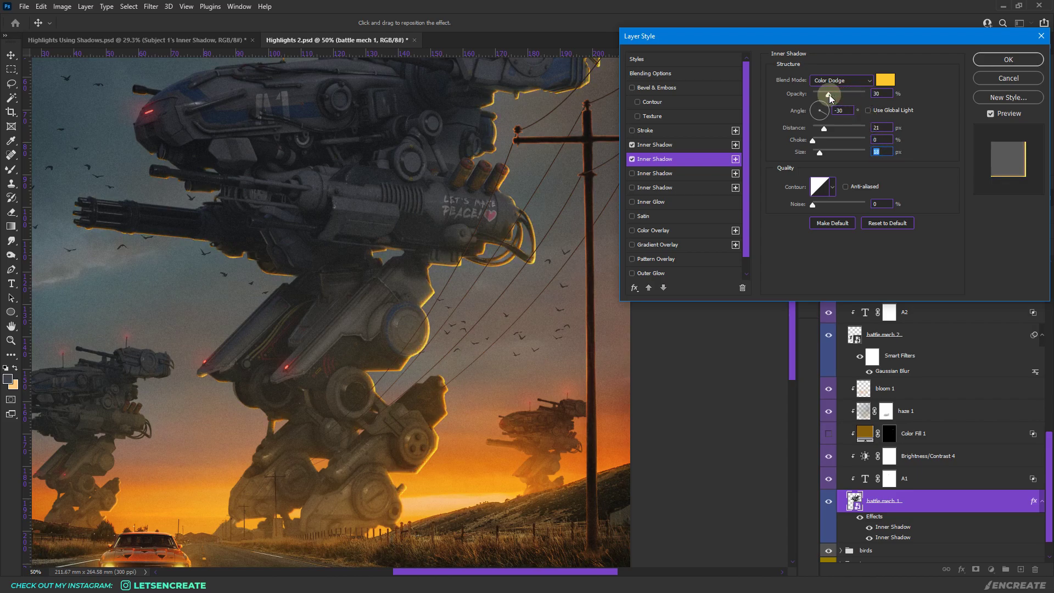
click(1008, 59)
Inspect the large mech's rim highlights and make the Color Fill 1 layer above it visible.
key(z)
click(331, 22)
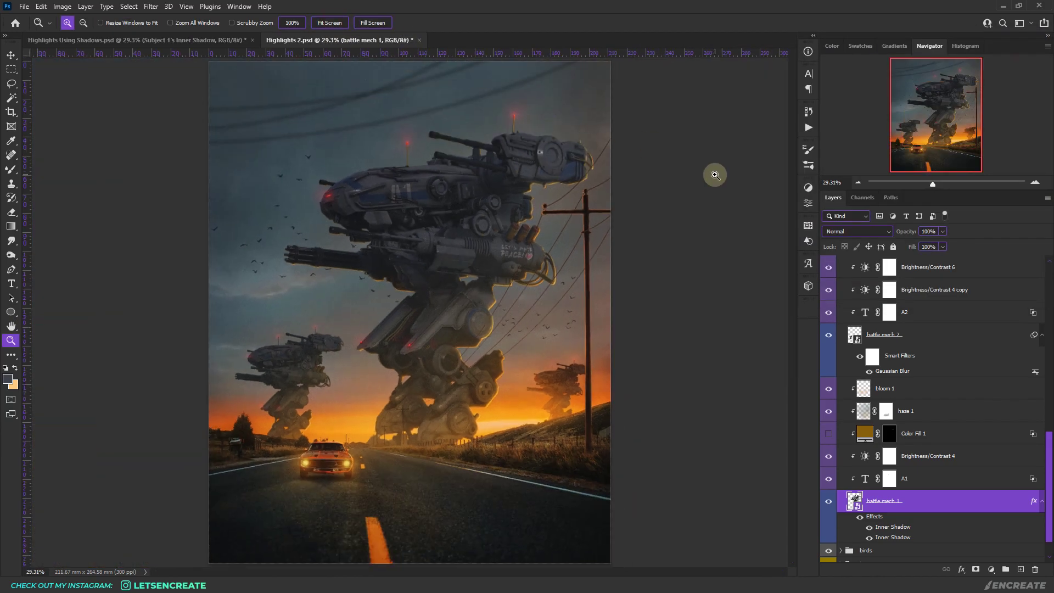
click(483, 229)
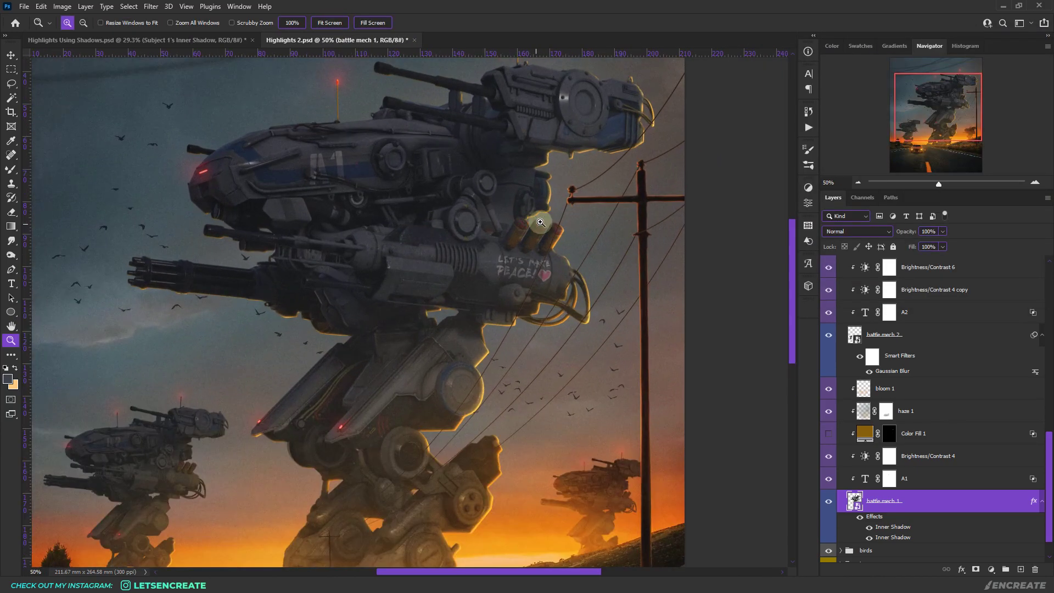
click(629, 188)
click(959, 433)
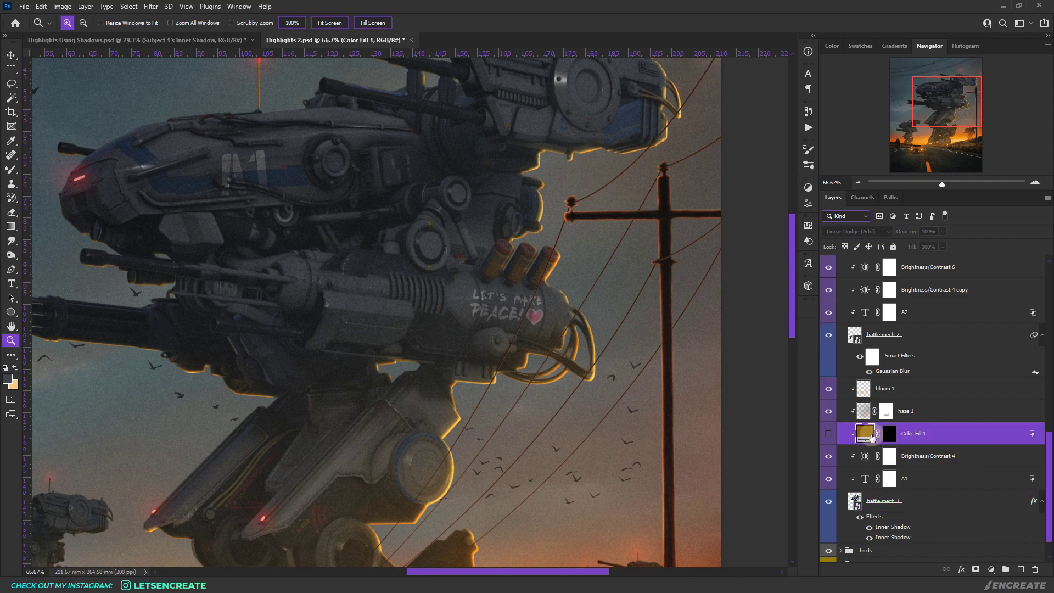
click(828, 433)
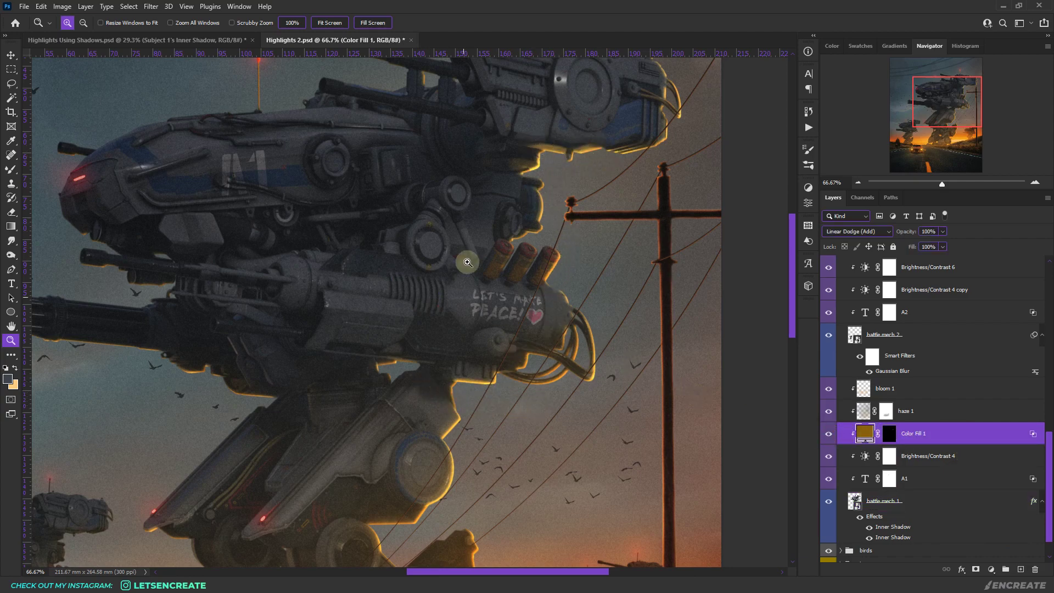
Copy the layer style from battle mech 1 and paste it onto the battle mech 2 layer.
click(326, 23)
click(913, 500)
right_click(913, 500)
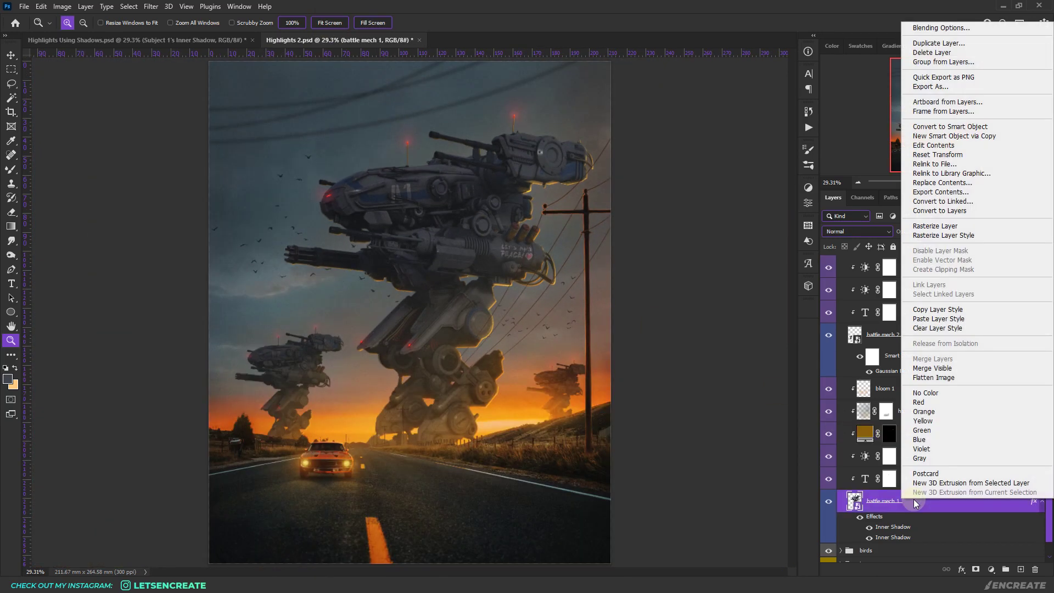
click(927, 309)
scroll(944, 423, up, 2)
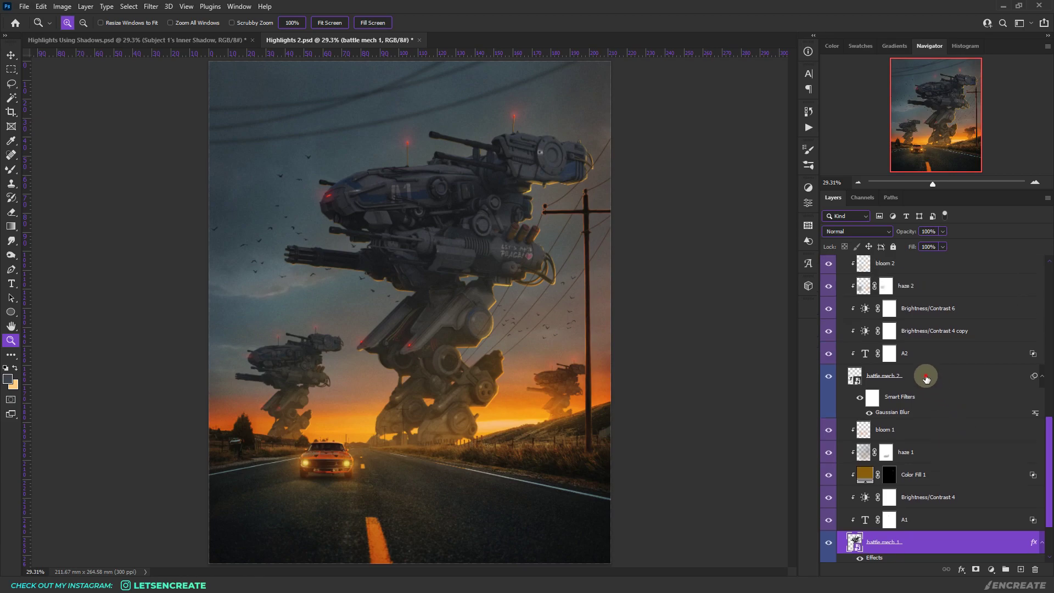
click(926, 378)
right_click(926, 379)
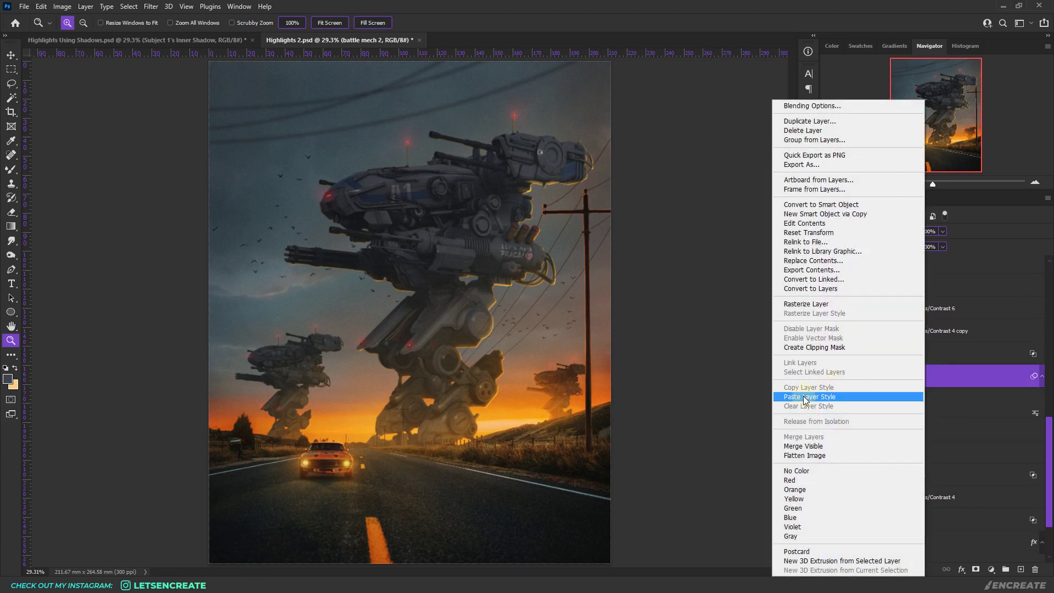
click(804, 396)
Set the upper inner shadow of battle mech 2 to a distance of 3 px and a size of 6 px.
scroll(244, 392, up, 3)
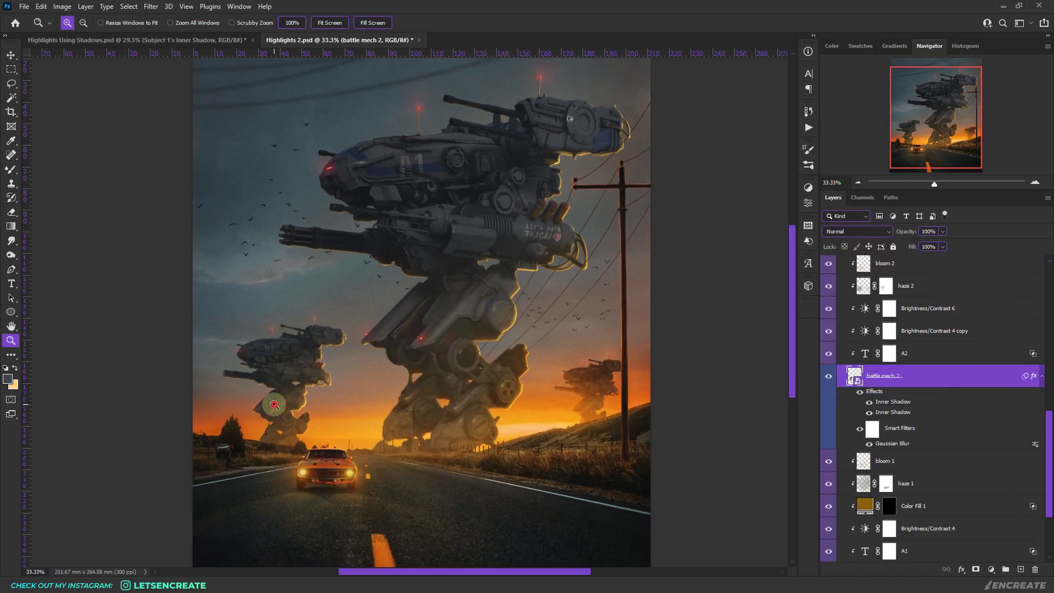
scroll(307, 368, up, 1)
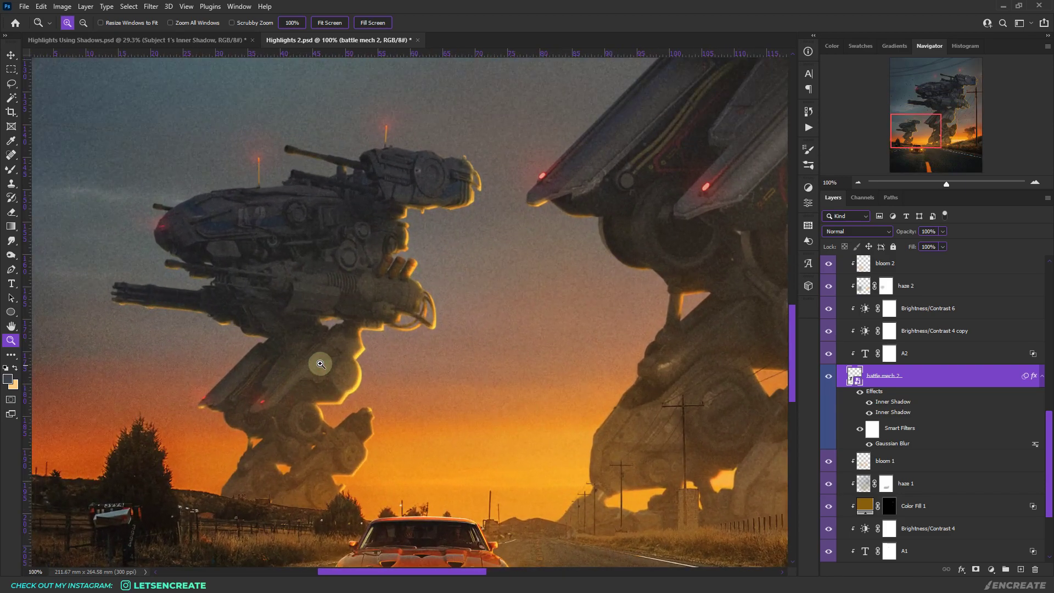
scroll(933, 373, down, 1)
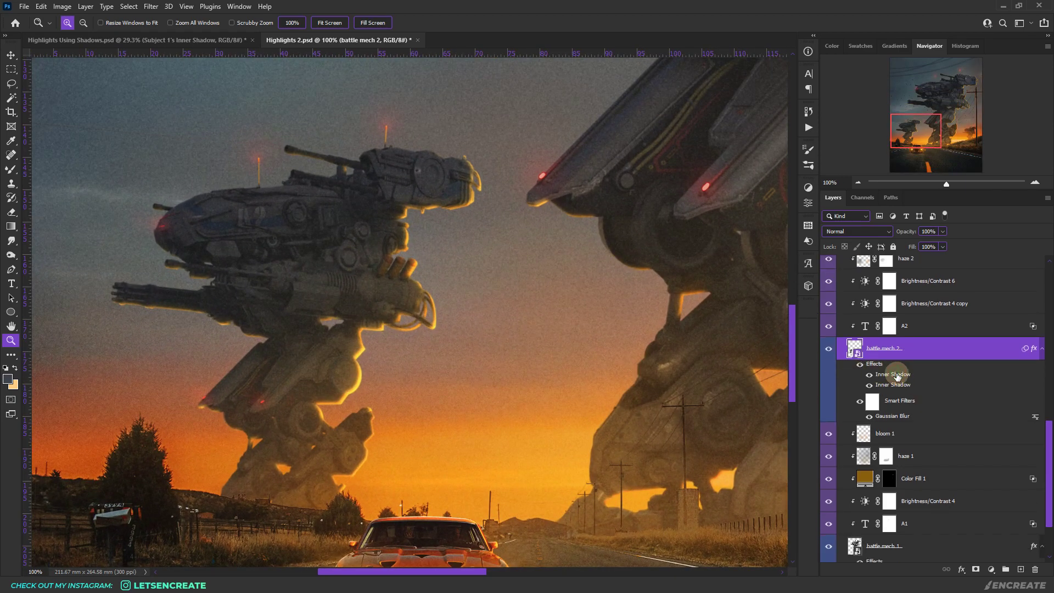
double_click(895, 374)
click(681, 145)
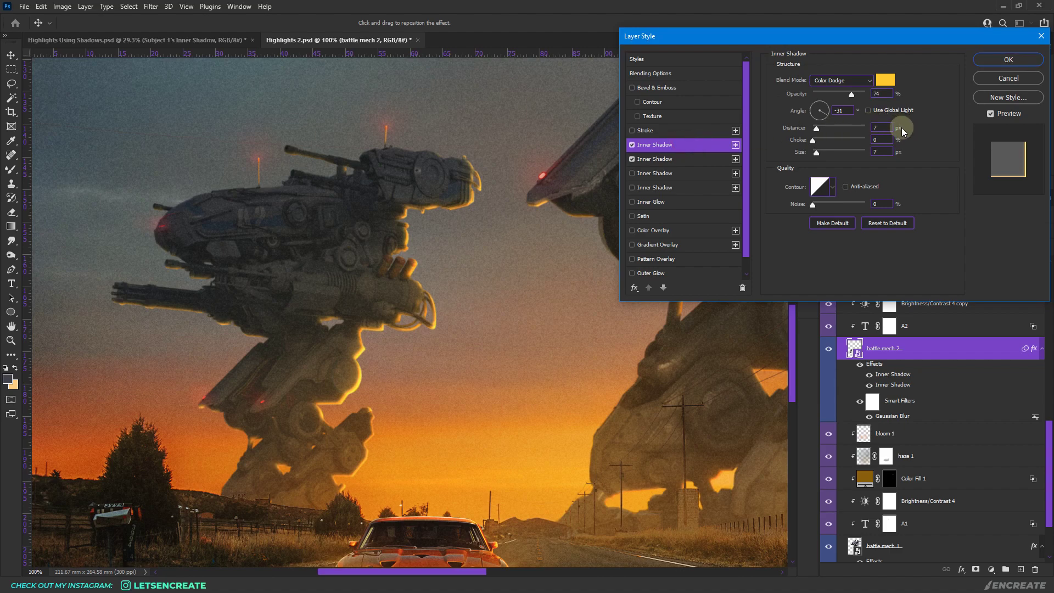
key(Down)
key(Down)
key(Down)
key(Down)
key(Down)
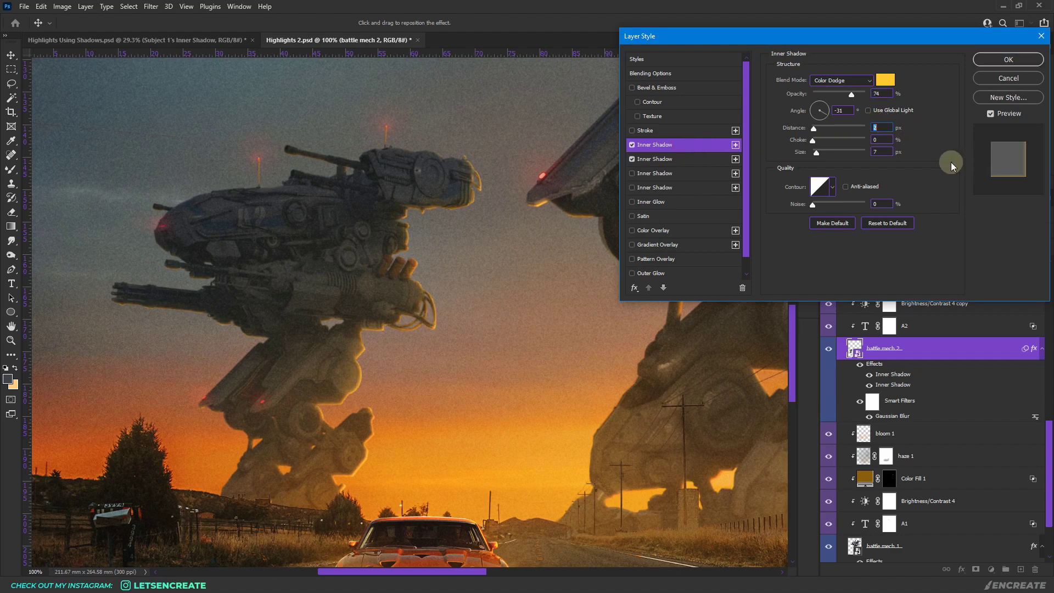
key(Up)
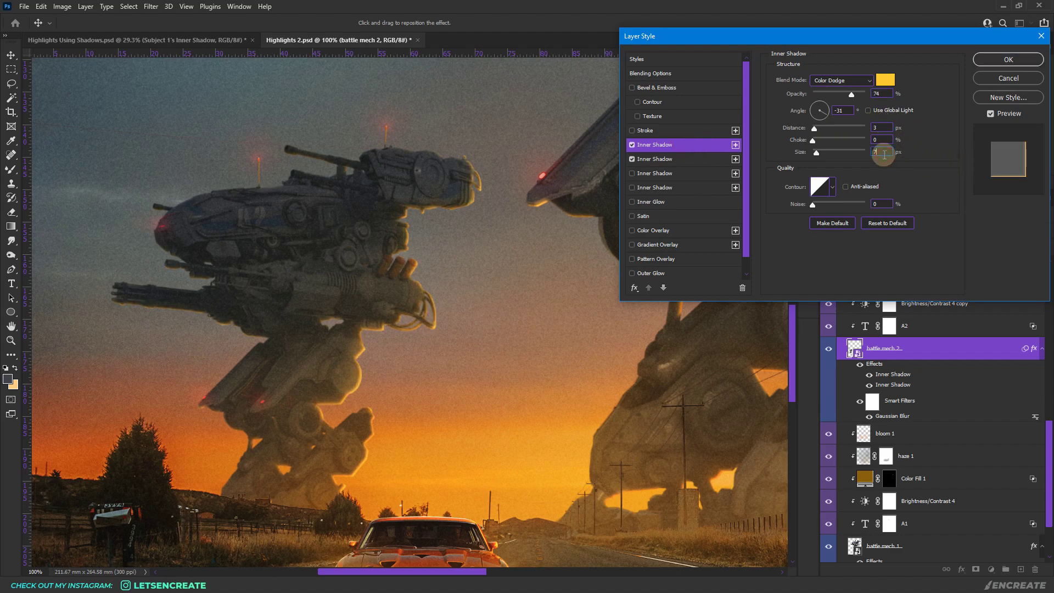
key(Down)
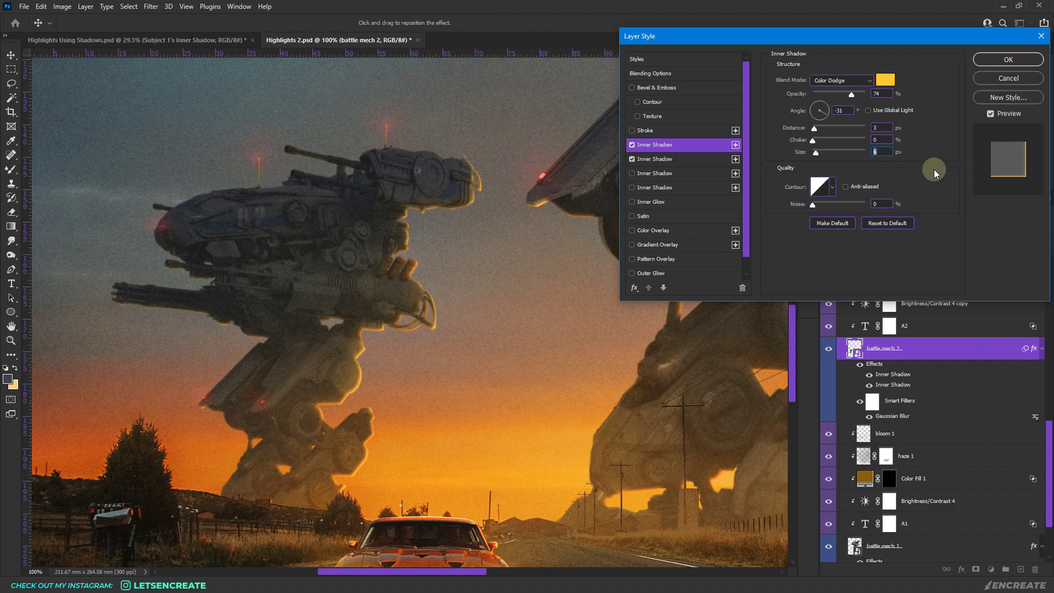
Set the distance of battle mech 2's lower inner shadow to 6 px and apply the layer style.
click(686, 159)
click(891, 124)
key(shift+Down)
key(Down)
key(Down)
key(Down)
key(Down)
key(Down)
click(888, 153)
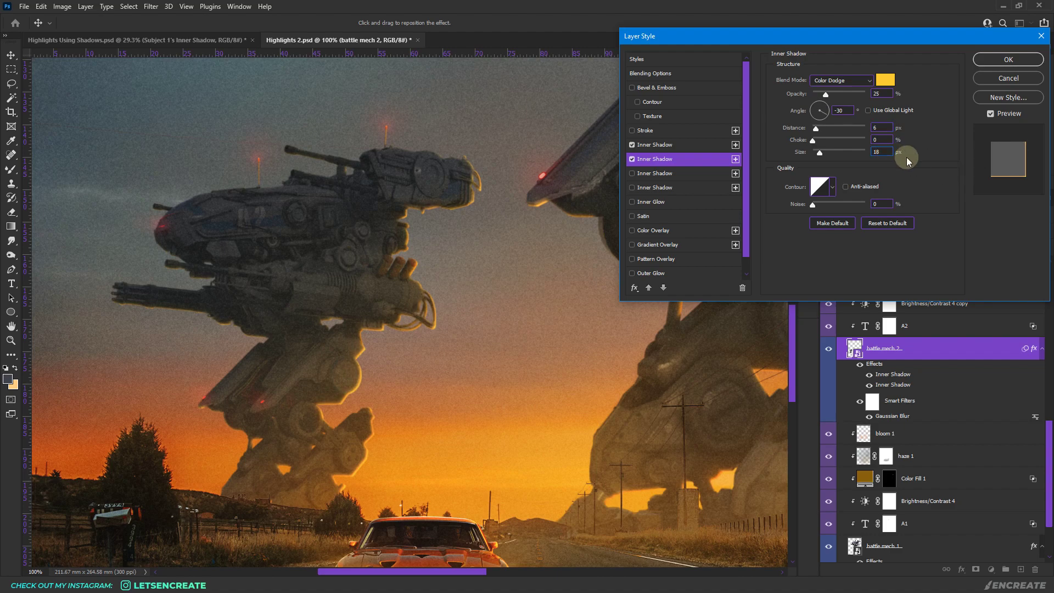
click(1008, 59)
Copy the layer style from battle mech 2 and paste it onto the battle mech 3 layer.
key(z)
key(ctrl+0)
right_click(925, 349)
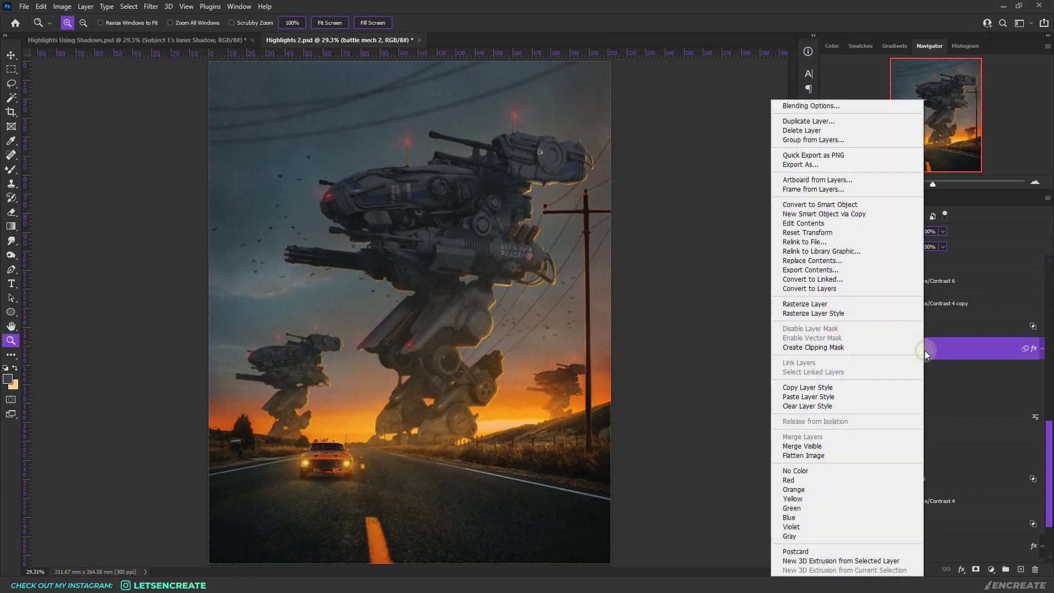
click(811, 387)
scroll(947, 380, up, 5)
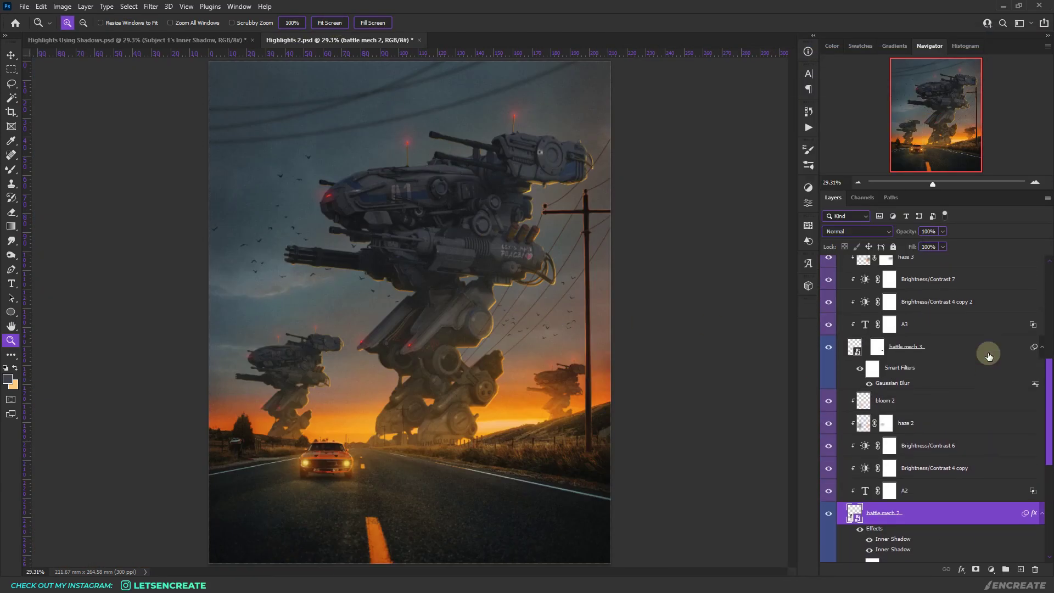
click(958, 365)
right_click(949, 359)
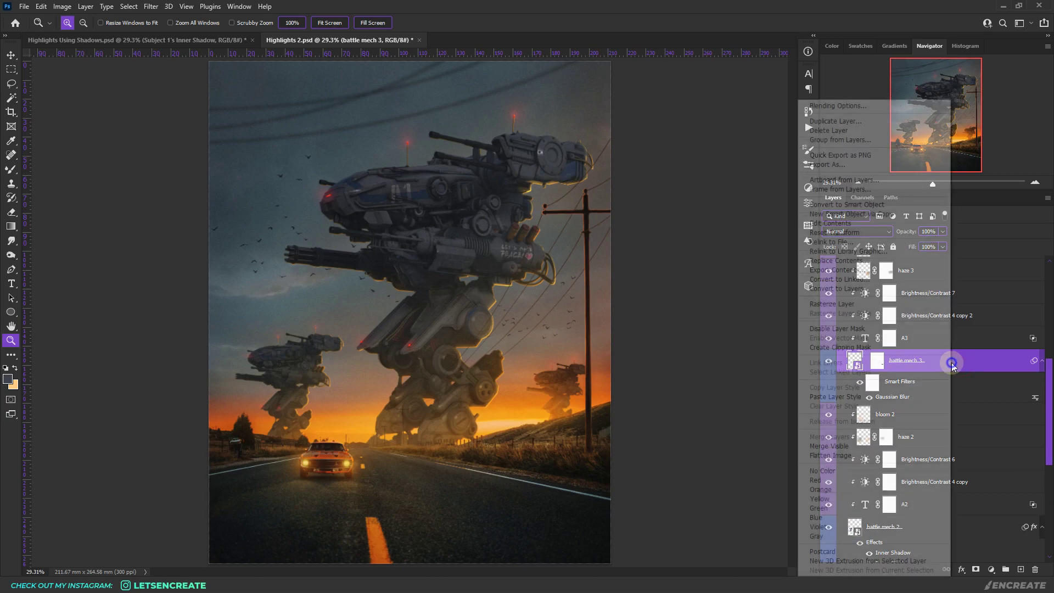
click(835, 397)
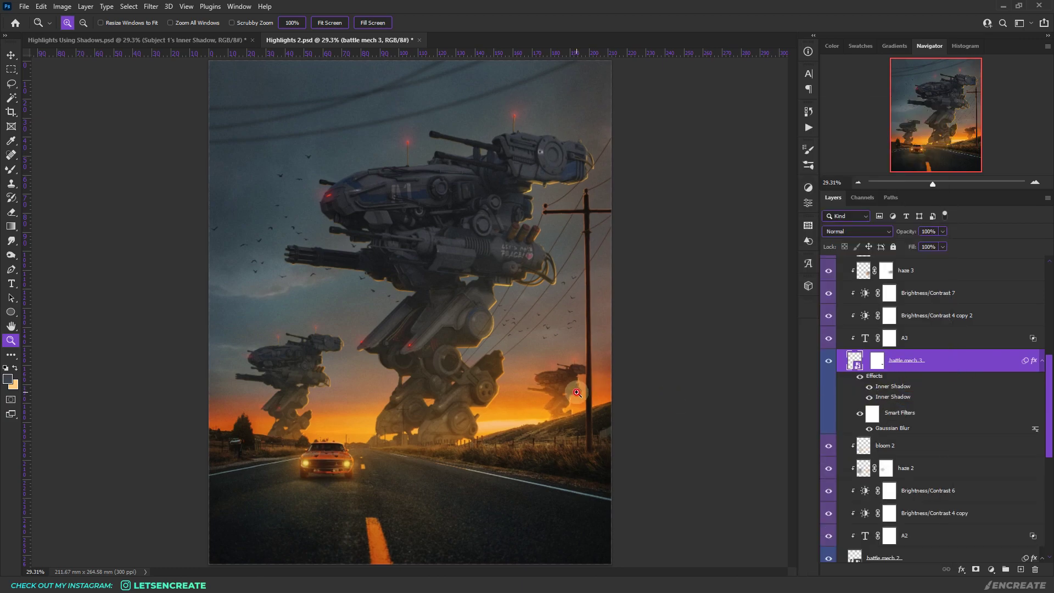
Turn off the lower of battle mech 3's two inner shadows in its layer style.
click(580, 391)
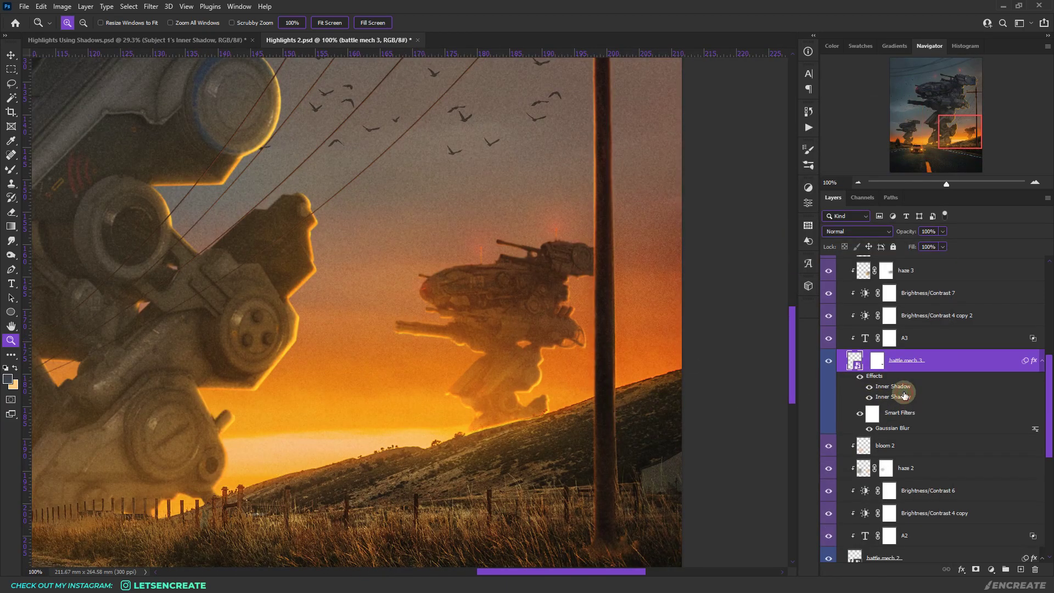
double_click(902, 388)
click(636, 159)
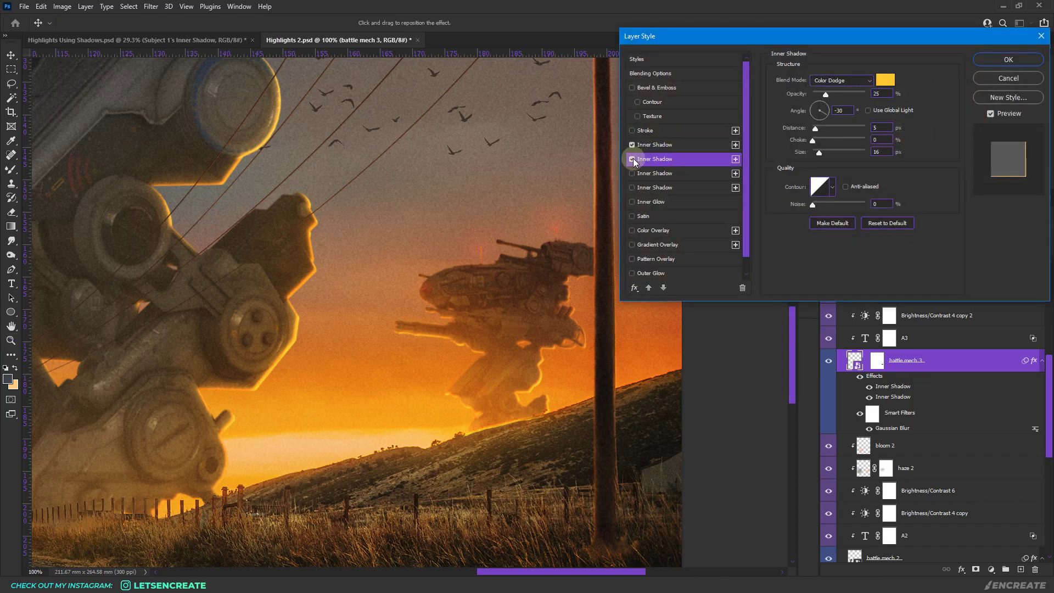
click(632, 159)
Set battle mech 3's upper inner shadow to an angle of -142°, an opacity of 65% and a size of 3 px.
click(687, 144)
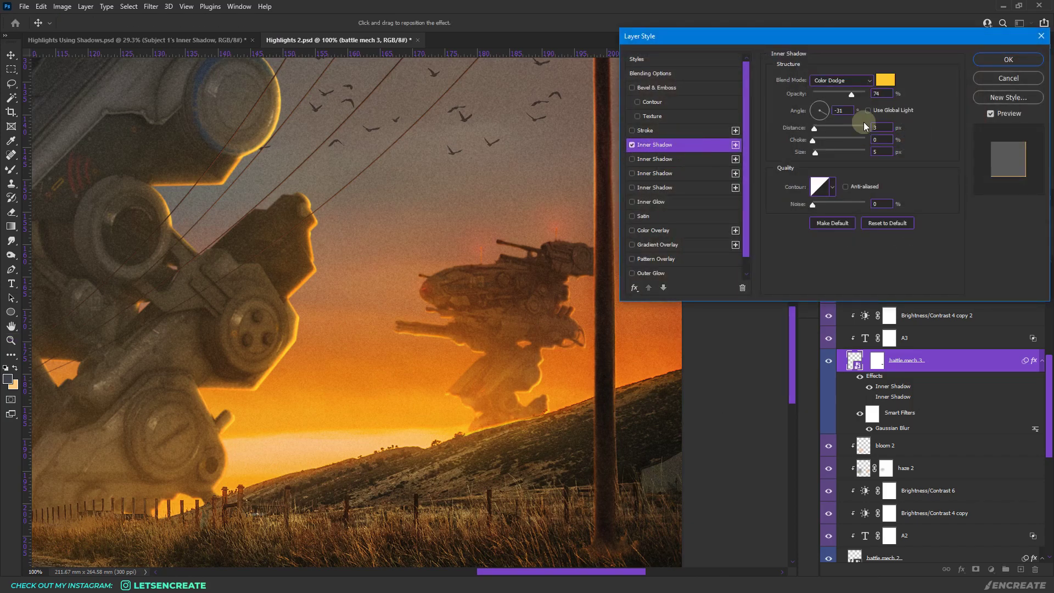
drag(814, 116, 816, 116)
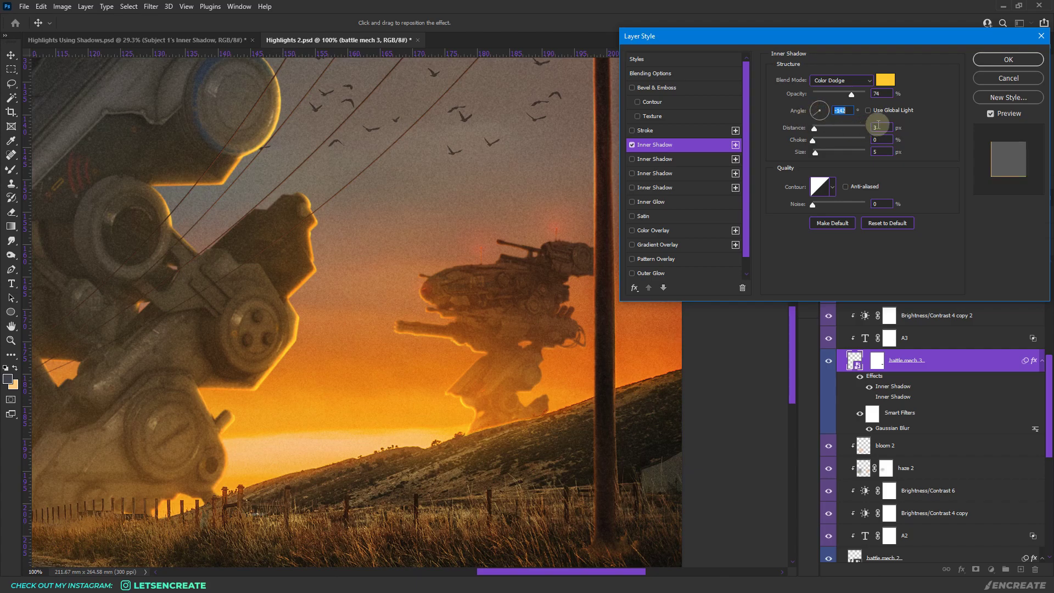
drag(847, 94, 847, 94)
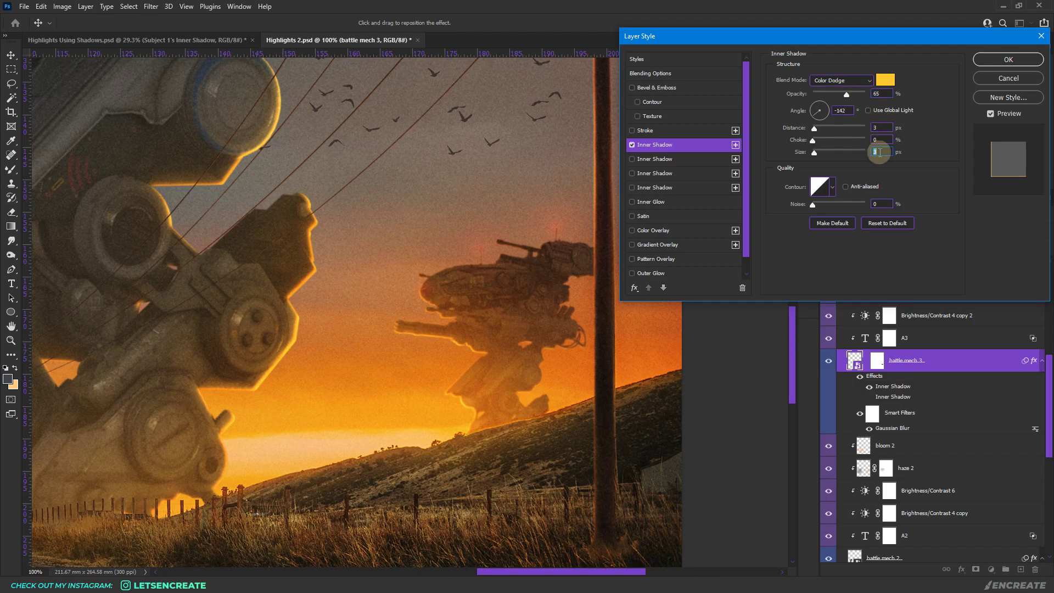
Change battle mech 3's inner shadow color to f0c02d, reduce its opacity to 53% and apply the layer style.
click(885, 80)
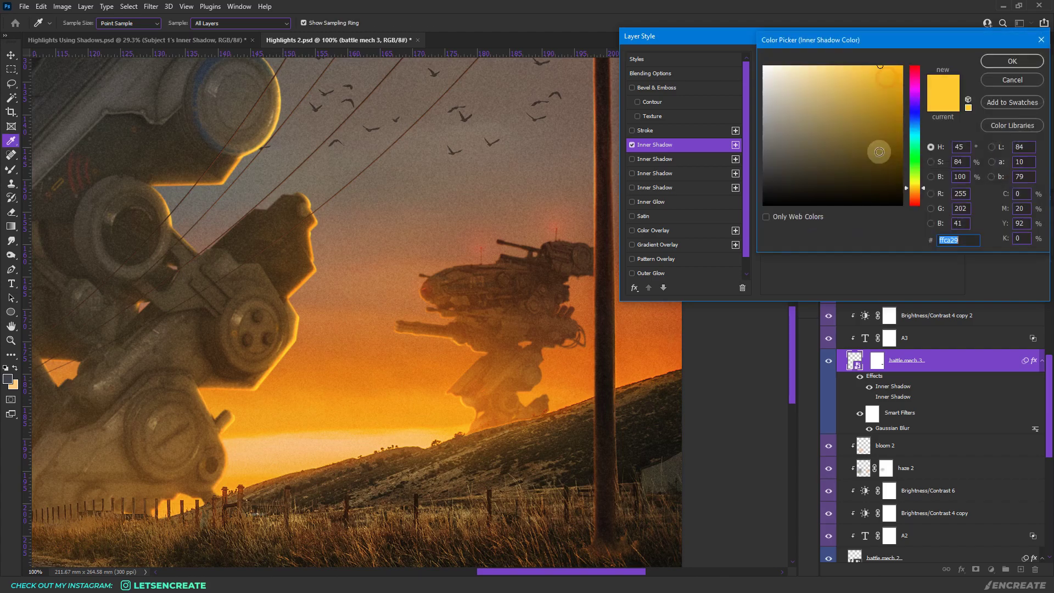
click(876, 74)
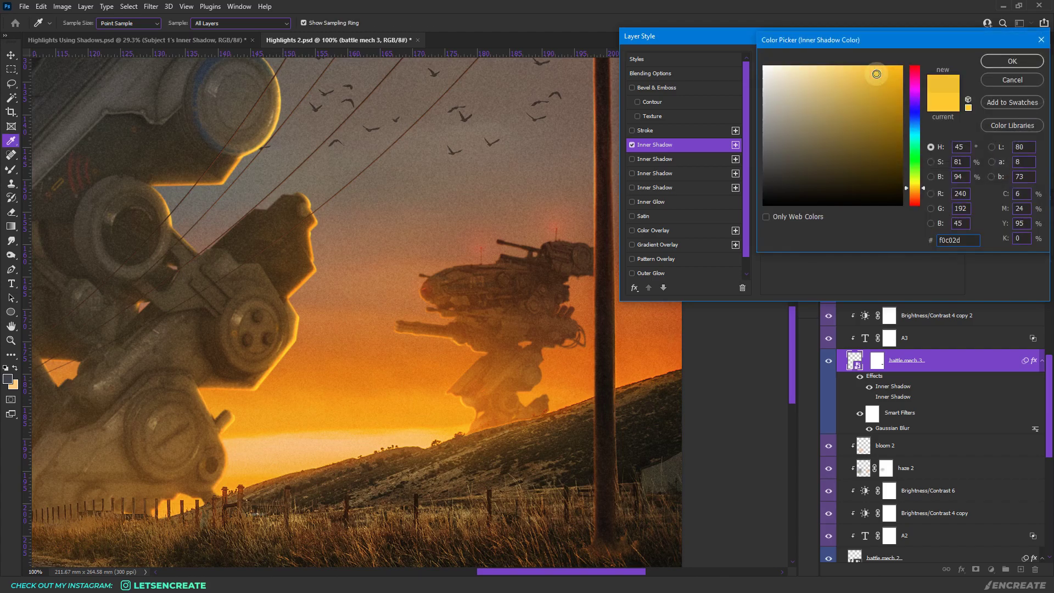
click(1010, 61)
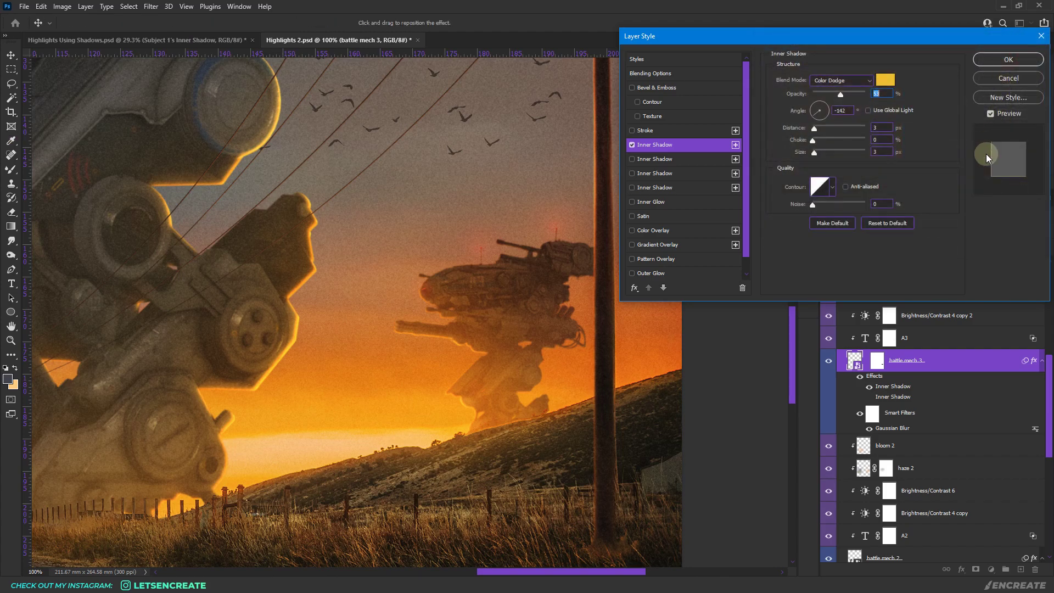
click(1007, 59)
Check battle mech 3's rim highlight up close and convert its inner shadow effect into a separate layer.
key(z)
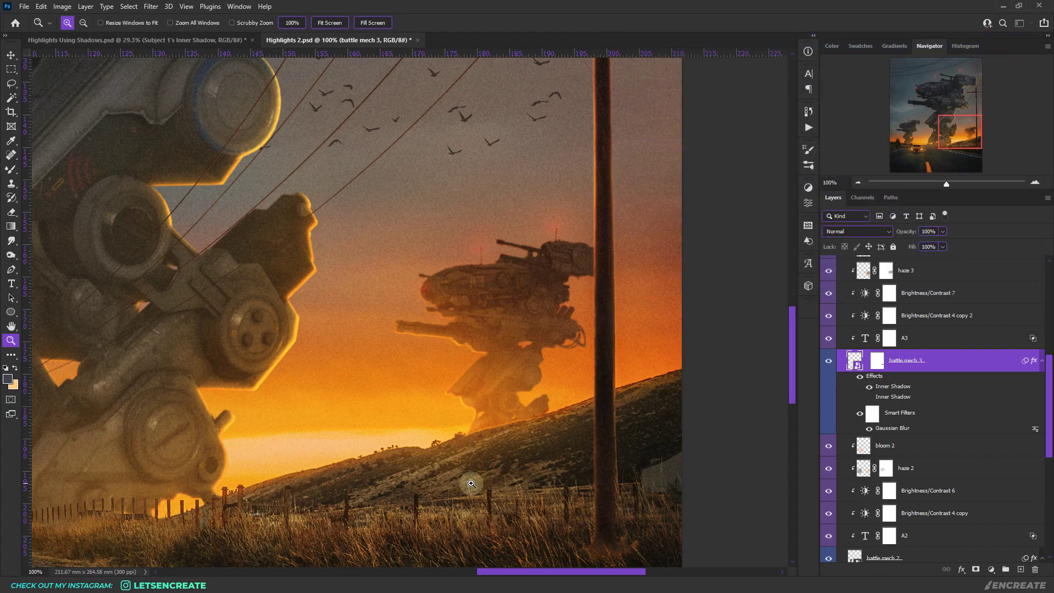
click(479, 433)
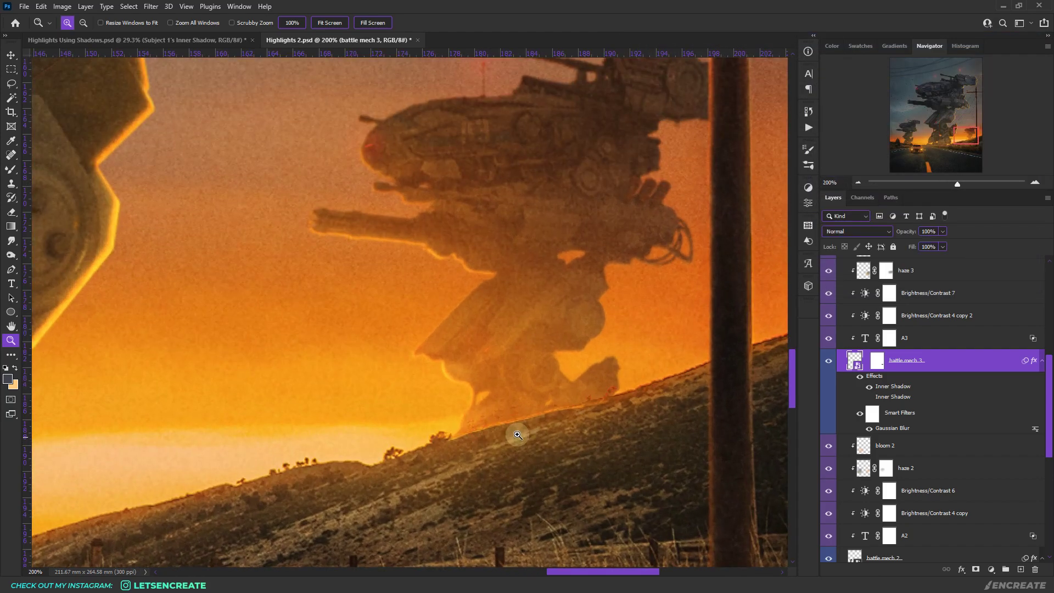
alt+click(511, 351)
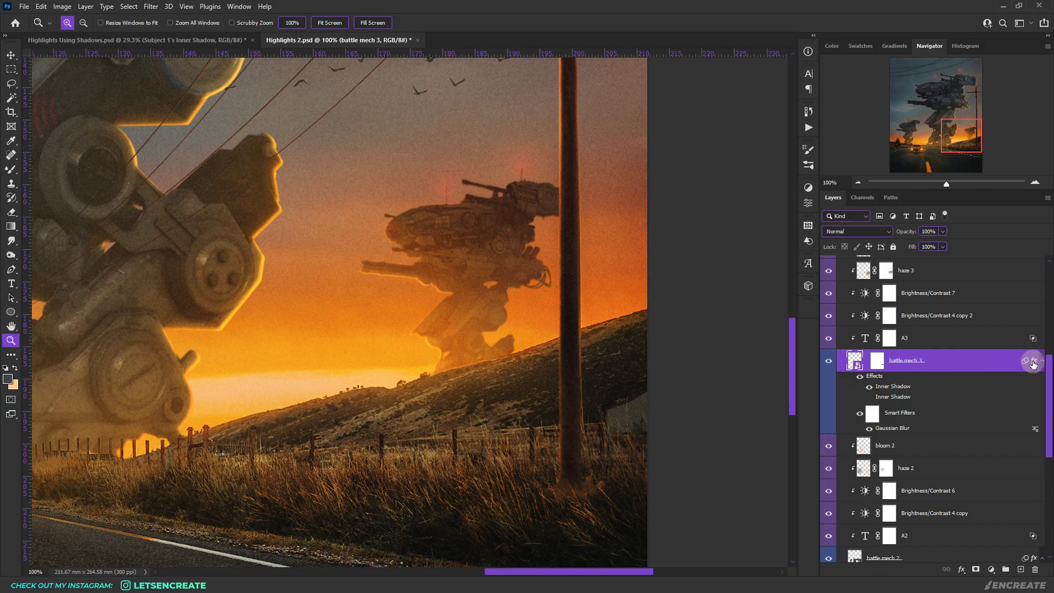
right_click(1033, 363)
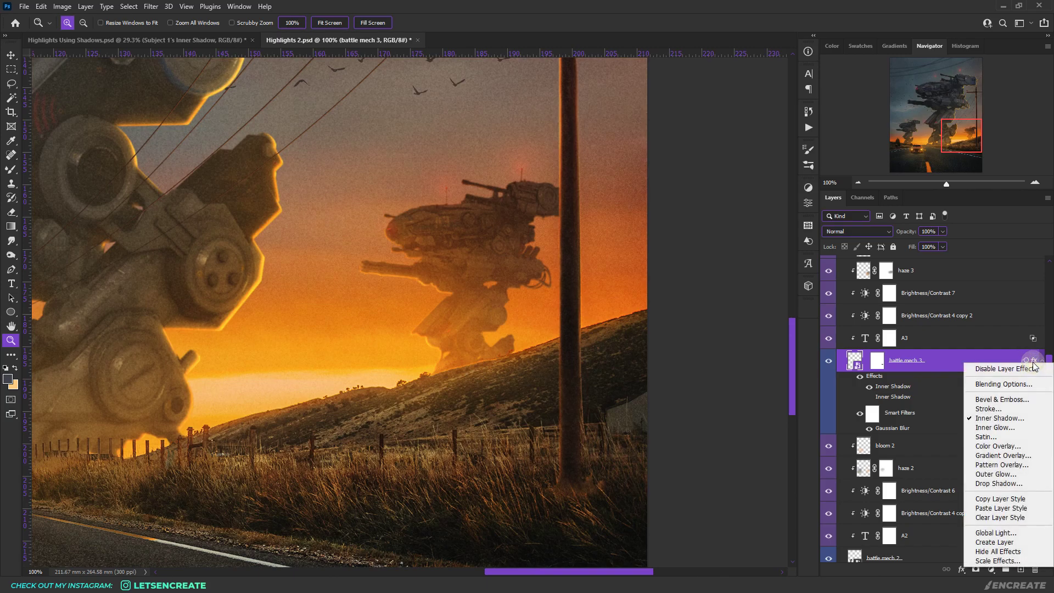
click(1003, 543)
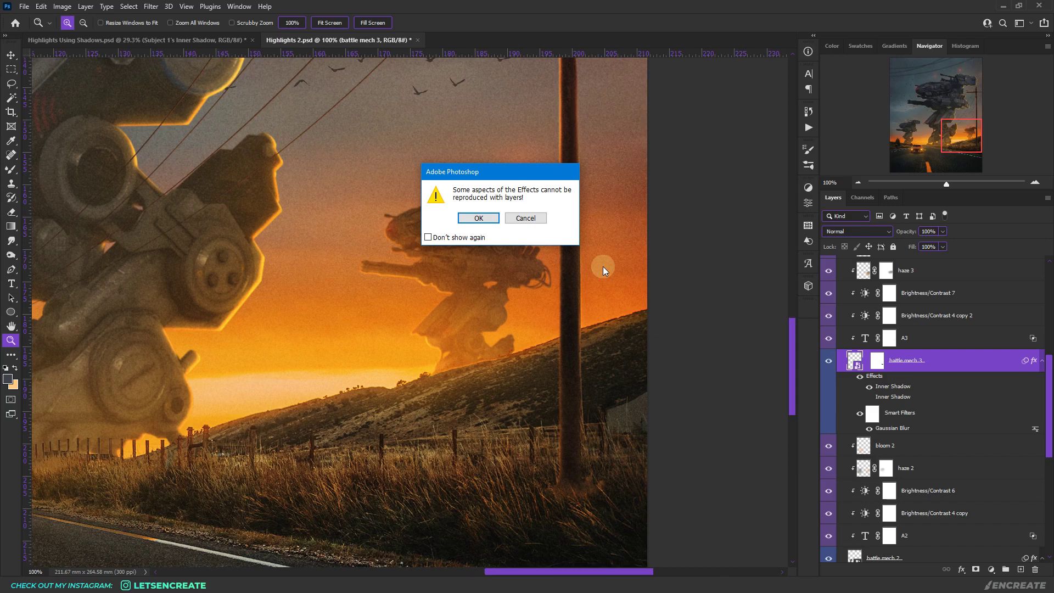
click(479, 217)
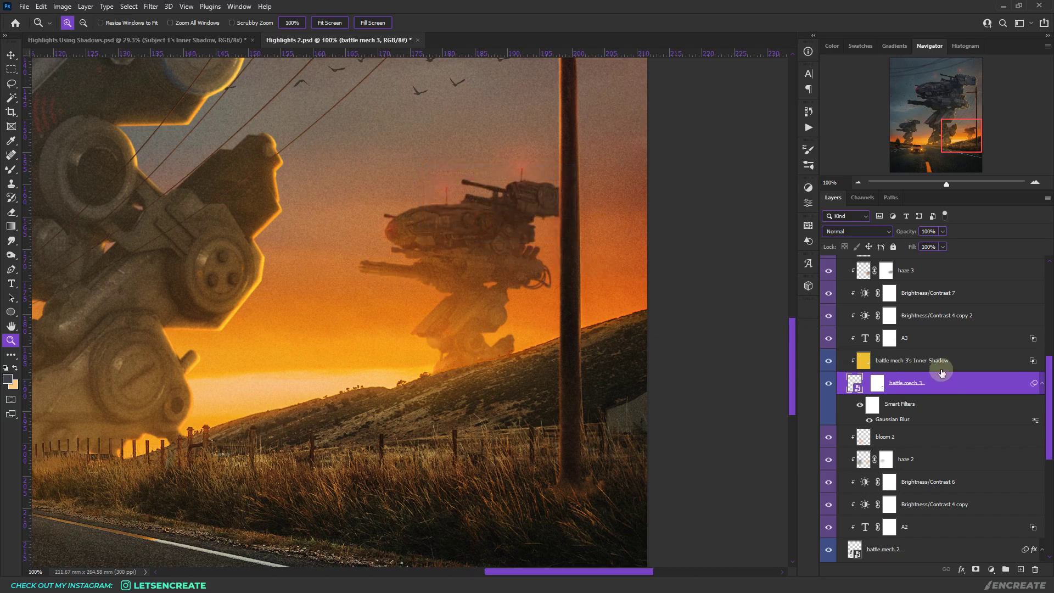
Move the battle mech 3's Inner Shadow layer directly above bloom 3, keeping it clipped to the mech.
scroll(933, 373, up, 1)
scroll(927, 309, up, 1)
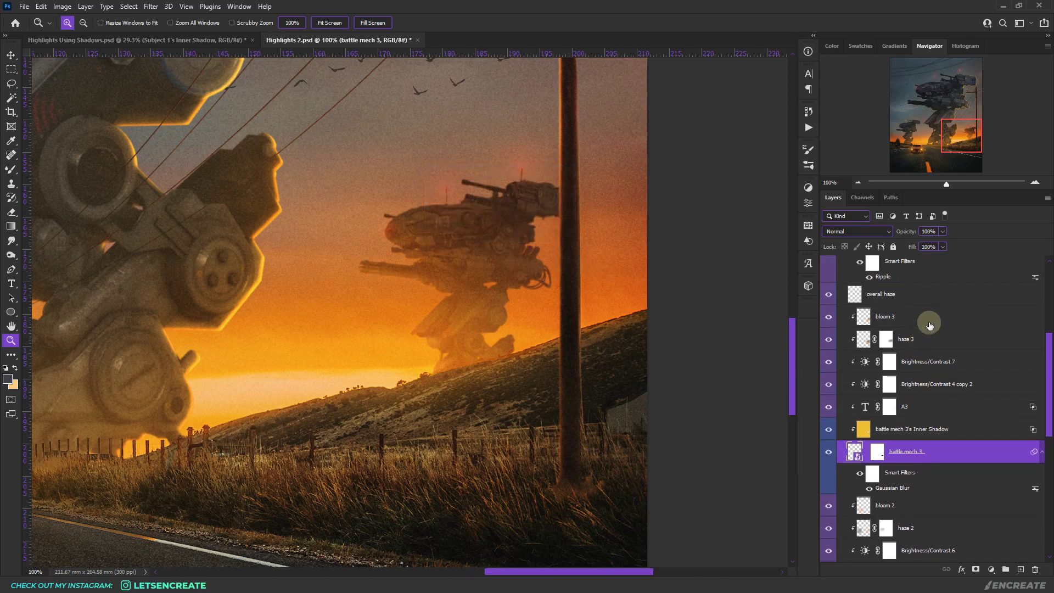
click(963, 431)
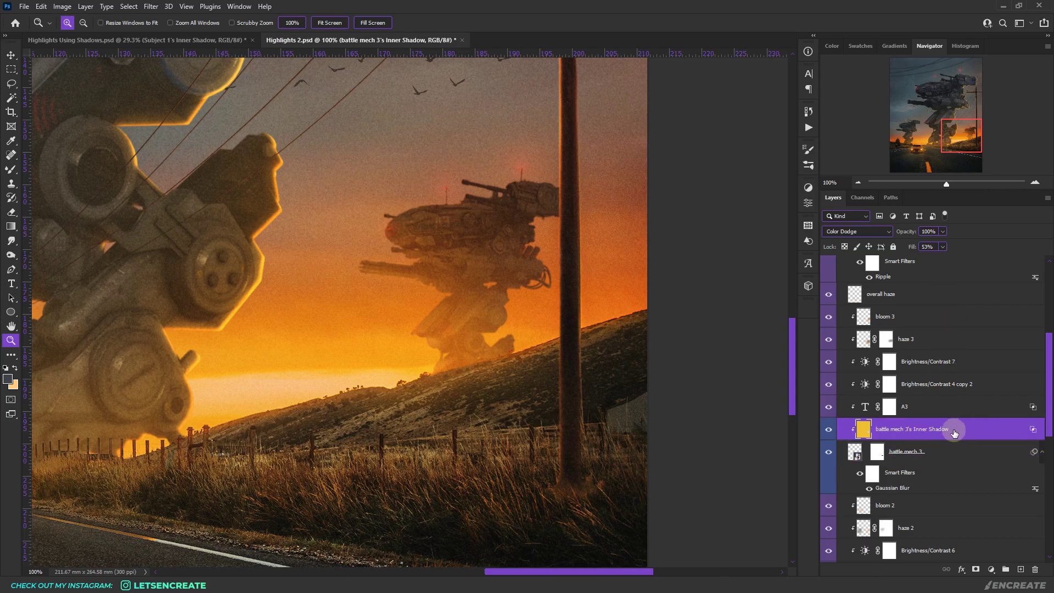
drag(962, 434, 943, 310)
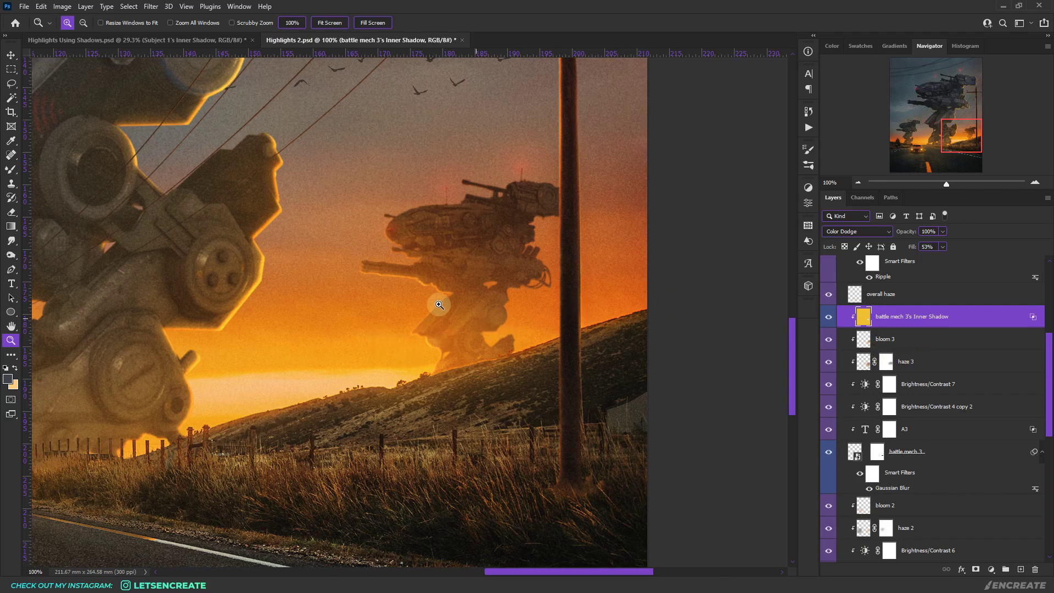
Add a layer mask to battle mech 3's Inner Shadow layer and select the Brush tool with black as the foreground color.
click(976, 569)
drag(11, 169, 50, 164)
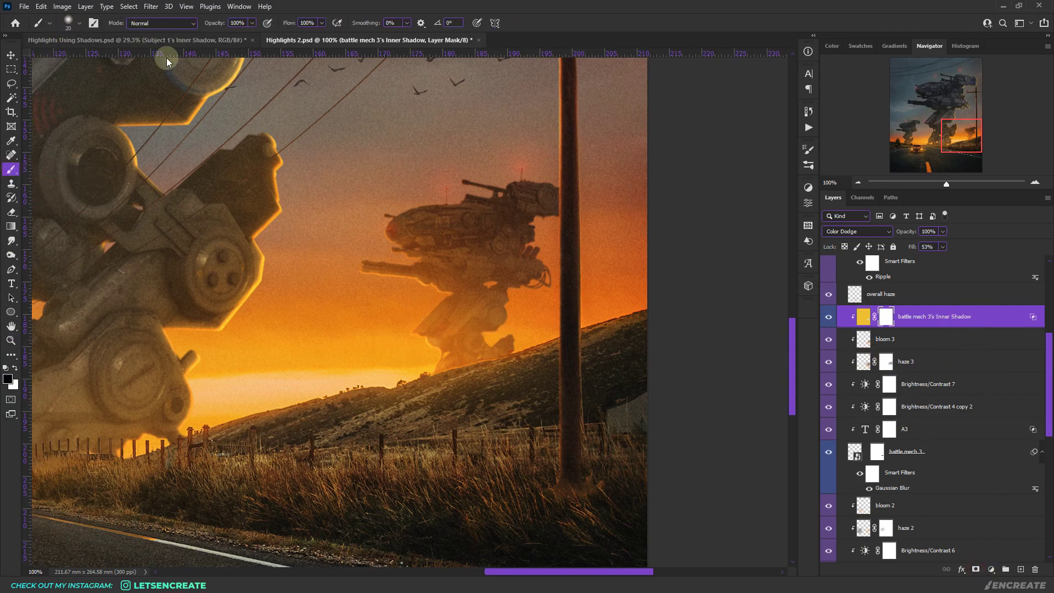
click(7, 379)
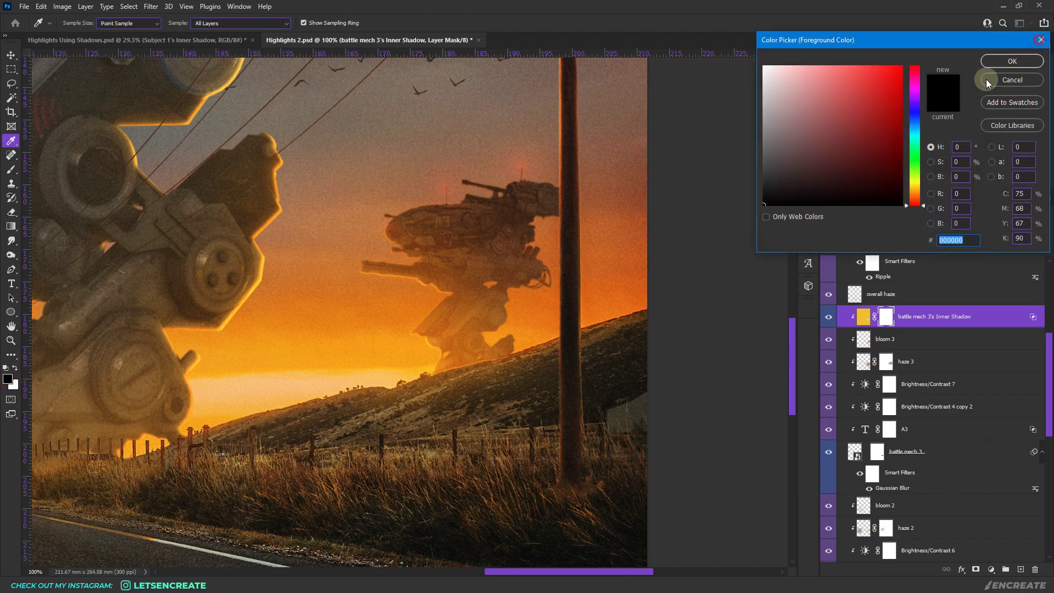
click(986, 82)
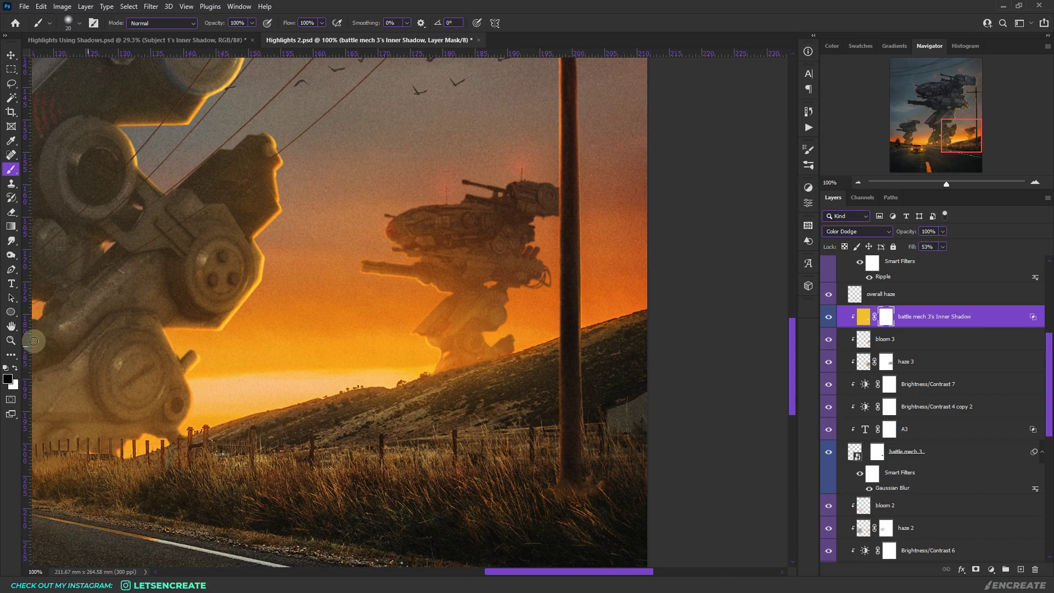
View the whole mech artwork, then switch to the Highlights Using Shadows.psd document to review the stormtroopers.
click(10, 340)
click(329, 23)
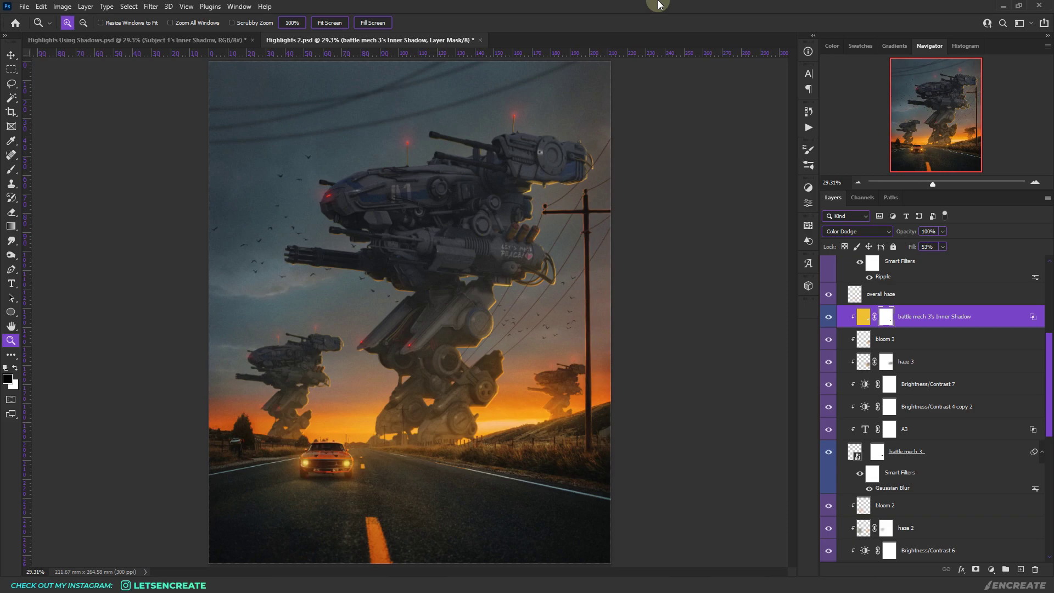
click(165, 40)
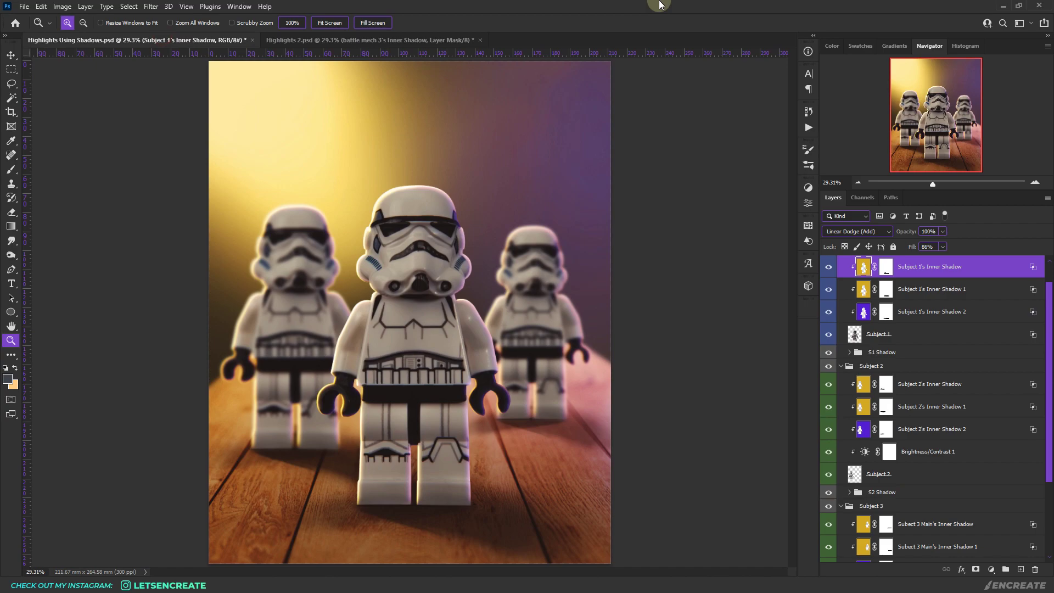